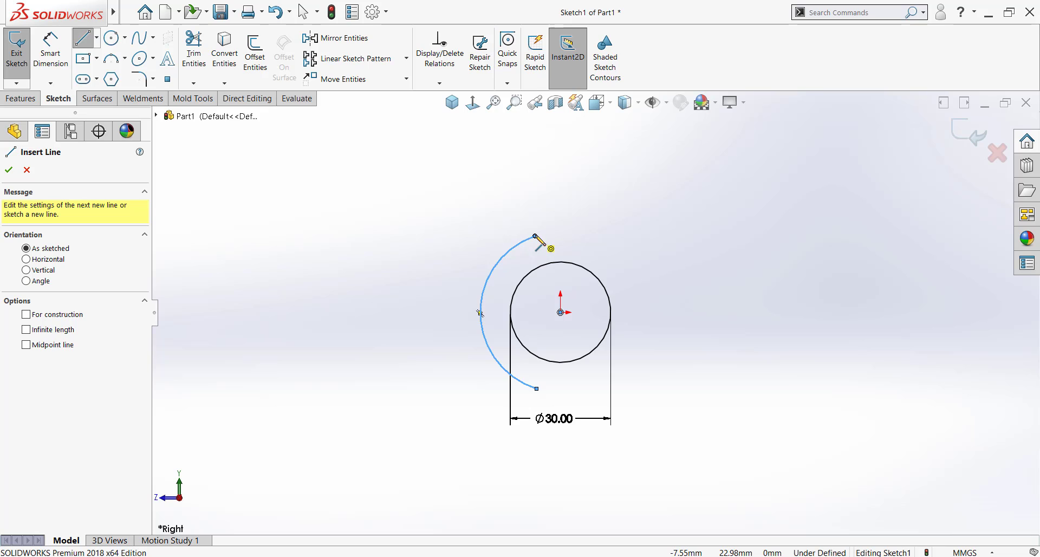
Draw five connected lines from the arc's upper endpoint to its lower one: slanted, horizontal, vertical, horizontal and slanted, closing the plate outline around the circle.
left_click(535, 236)
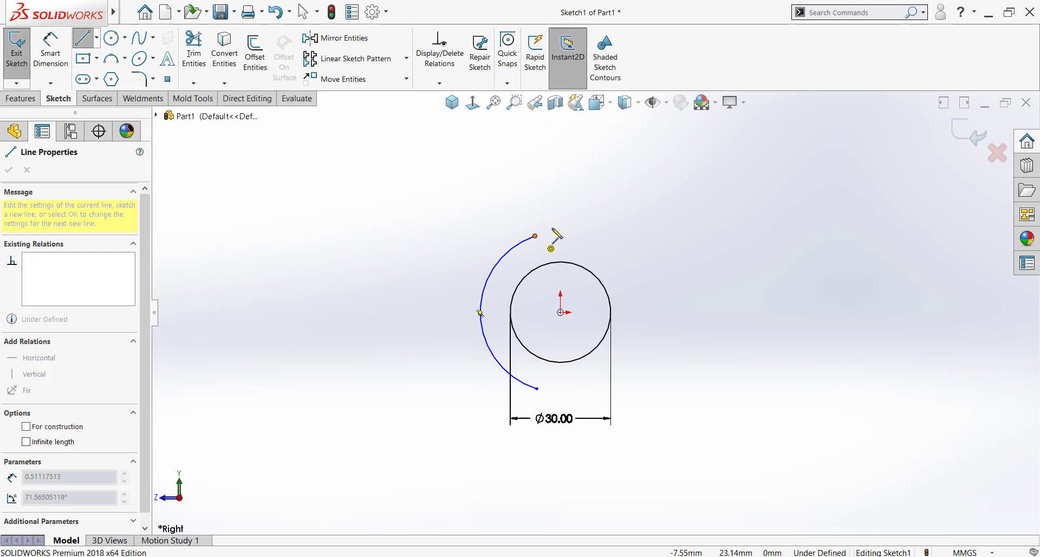
left_click(703, 178)
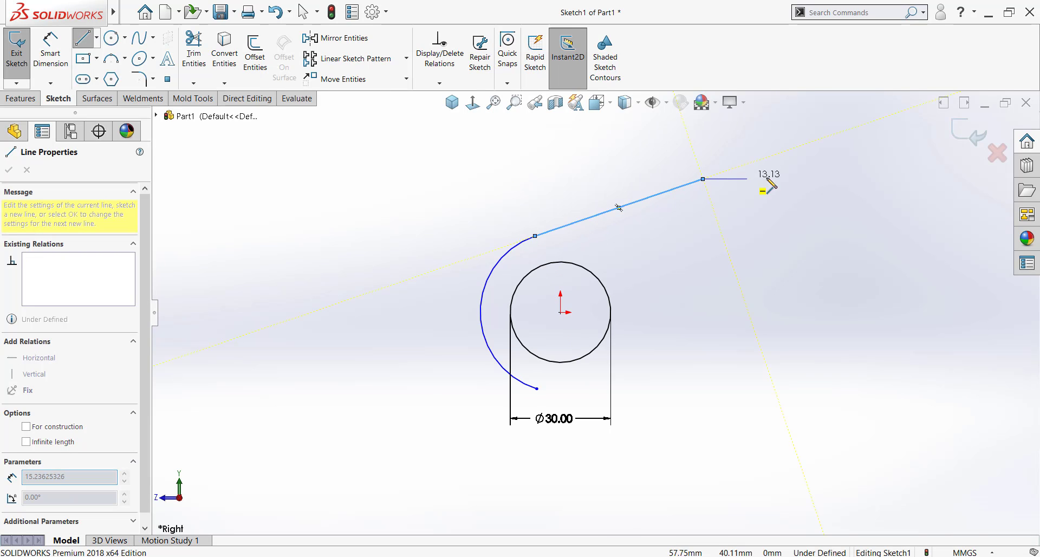
left_click(887, 179)
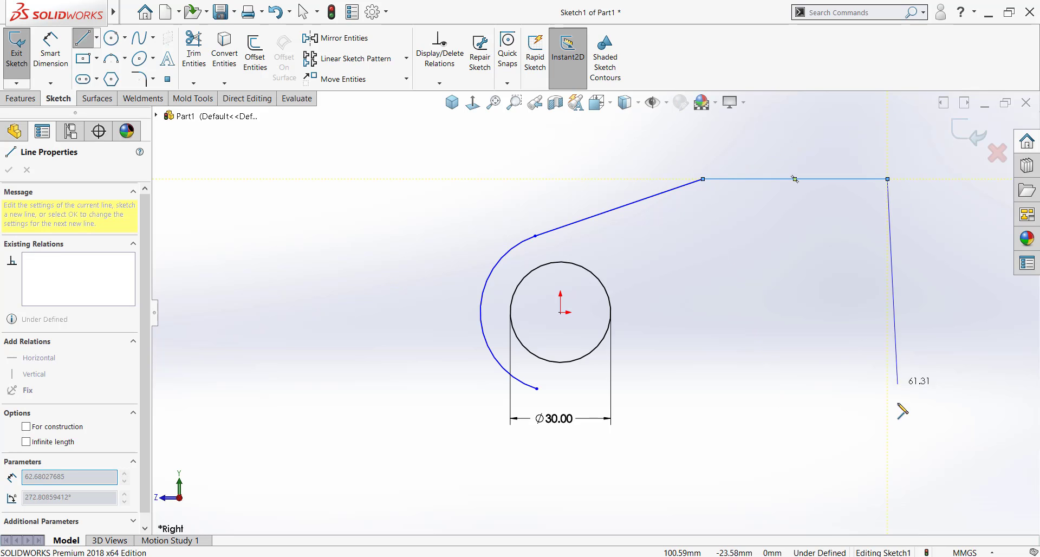
left_click(887, 459)
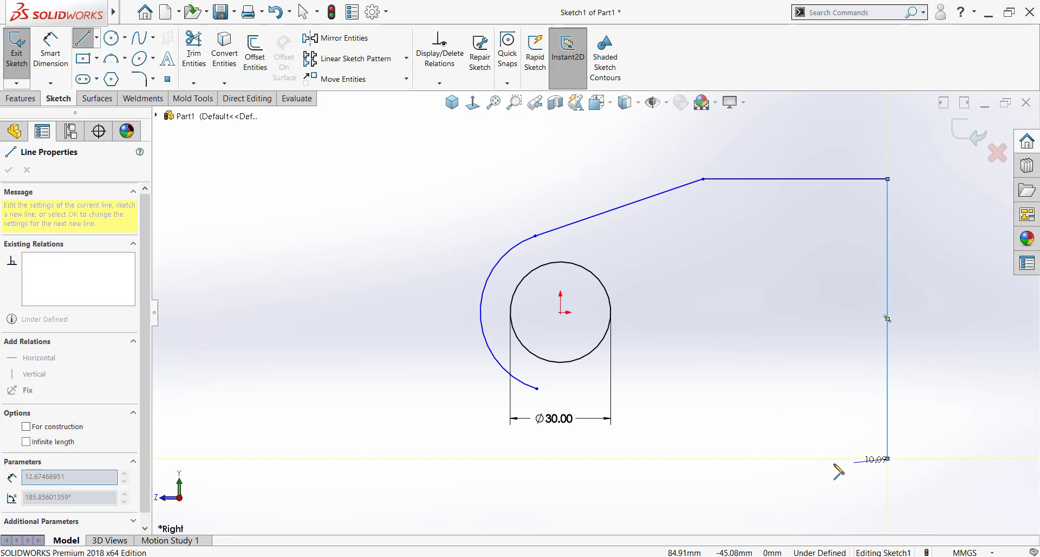
left_click(703, 459)
left_click(536, 389)
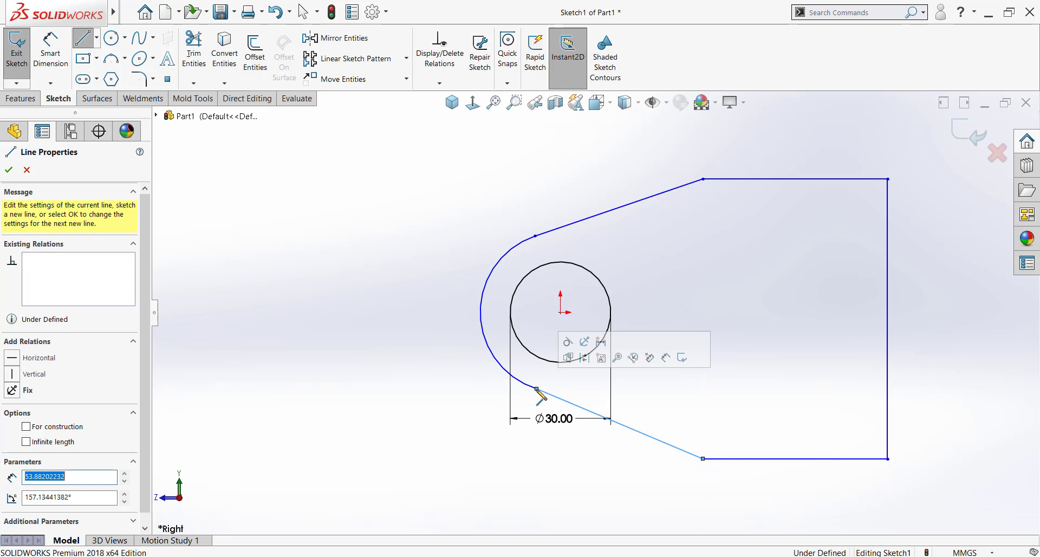
key("Escape")
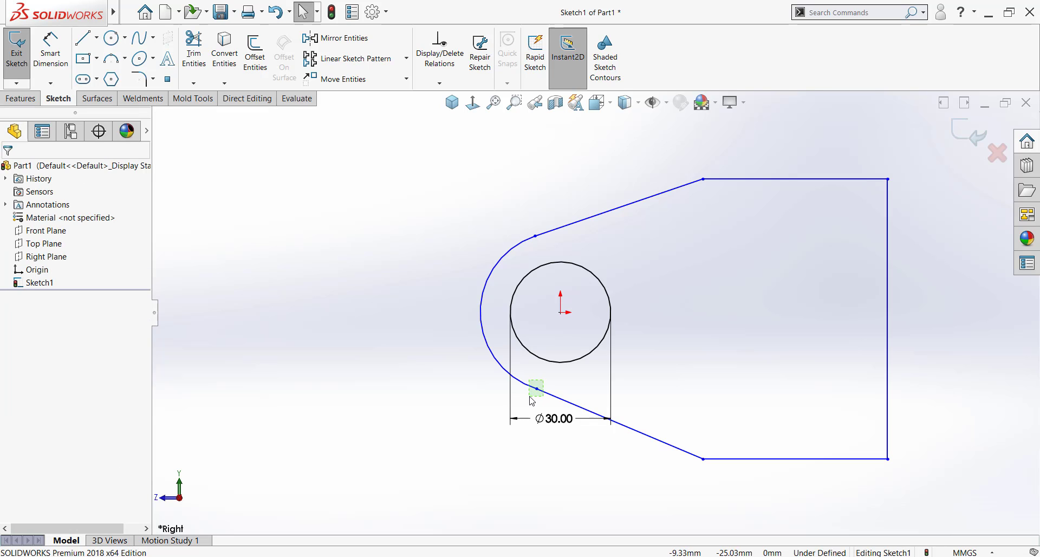
Make the lower slanted line tangent to the arc and move the circle's diameter dimension farther below the sketch.
left_click_drag(543, 381, 560, 477)
left_click(563, 344)
key("Escape")
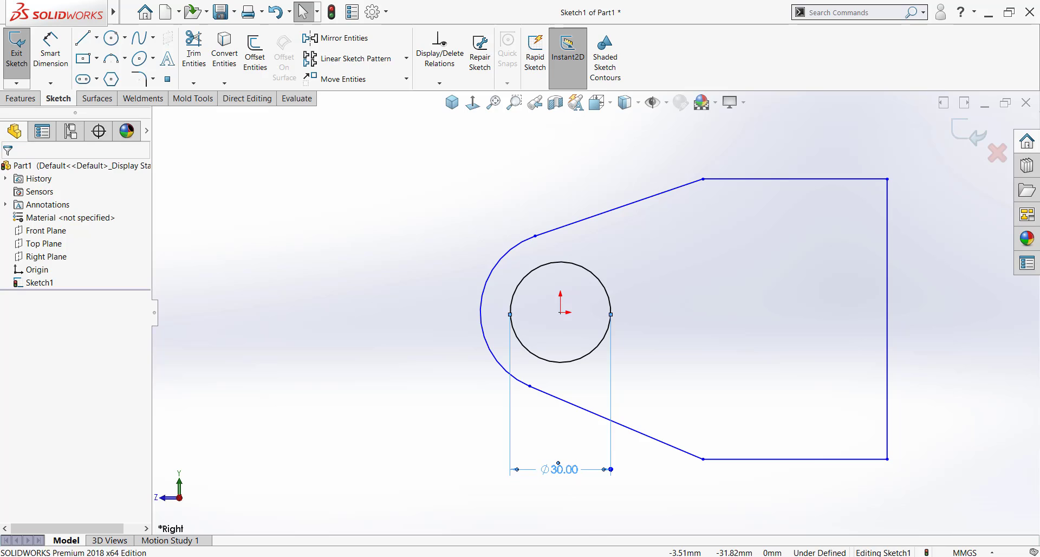
left_click(349, 322)
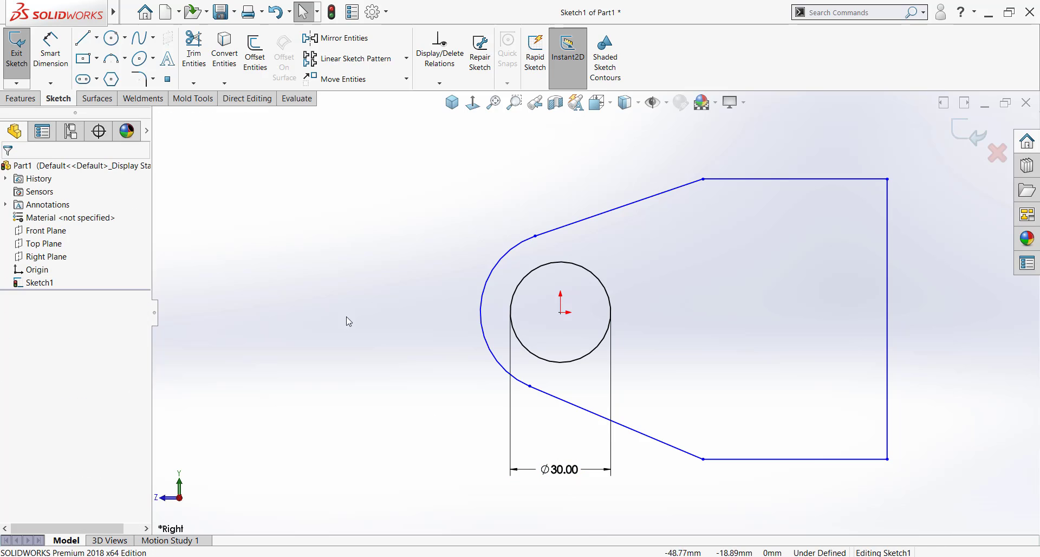
Draw a centerline from the origin to the midpoint of the vertical end line and make it horizontal.
left_click(97, 38)
left_click(105, 68)
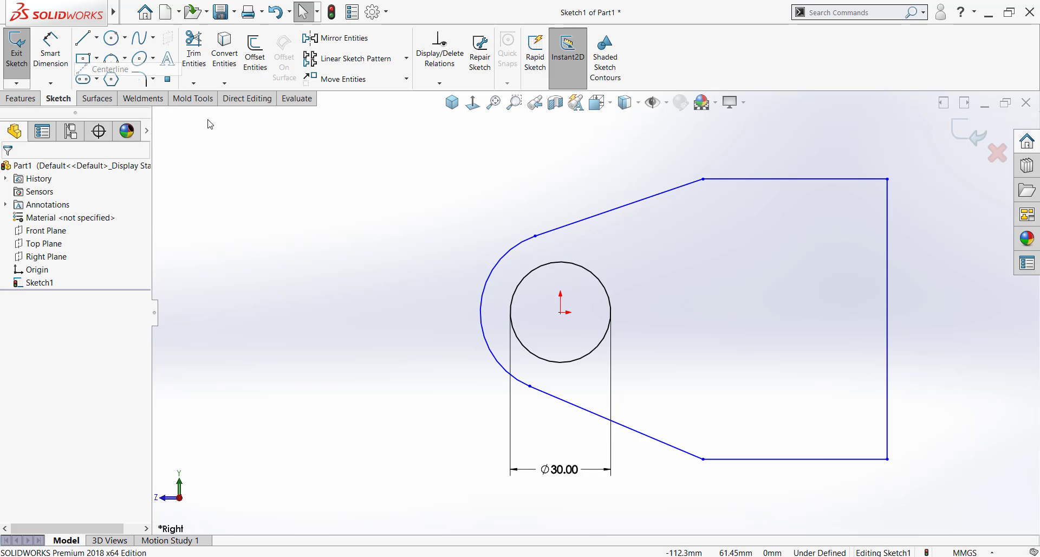
left_click(560, 312)
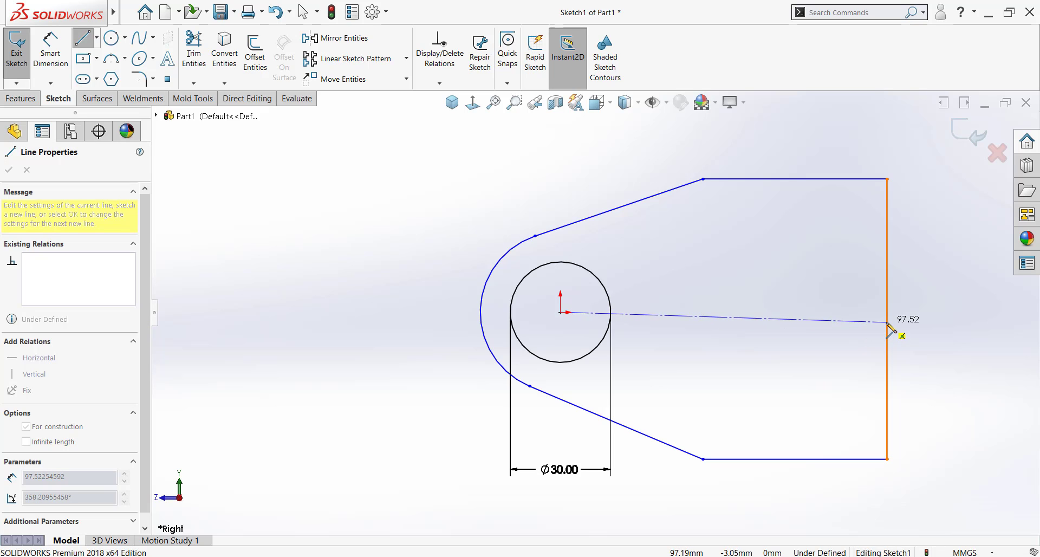
left_click(887, 319)
key("Escape")
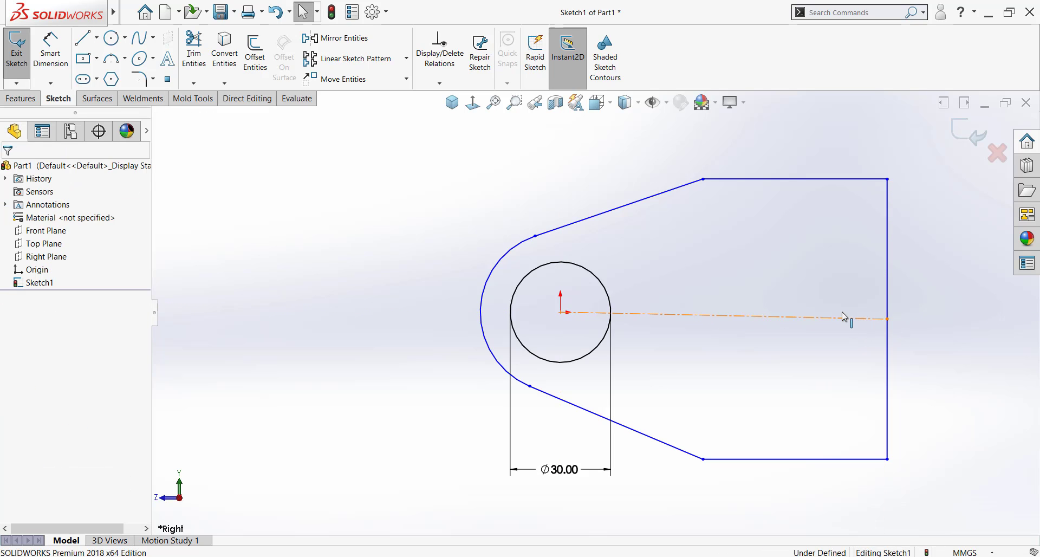
left_click(841, 314)
left_click(868, 272)
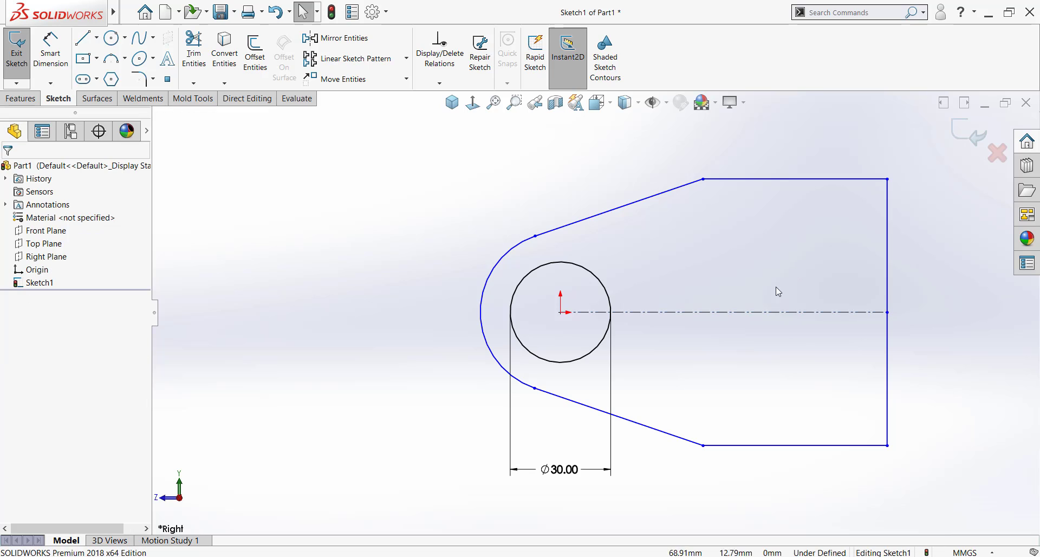
Make the upper and lower slanted lines symmetric about the centerline.
left_click(569, 224)
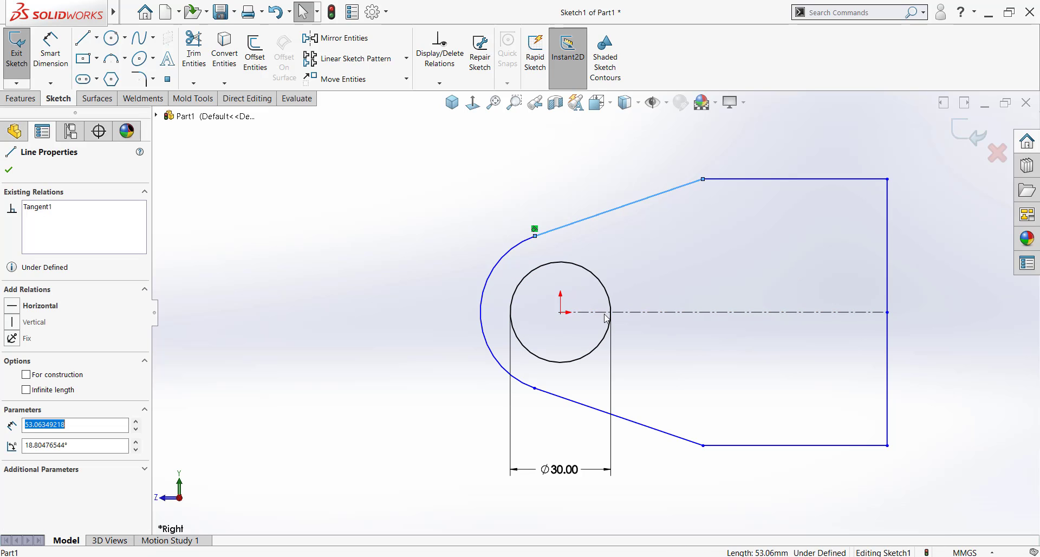
left_click(636, 423, "ctrl")
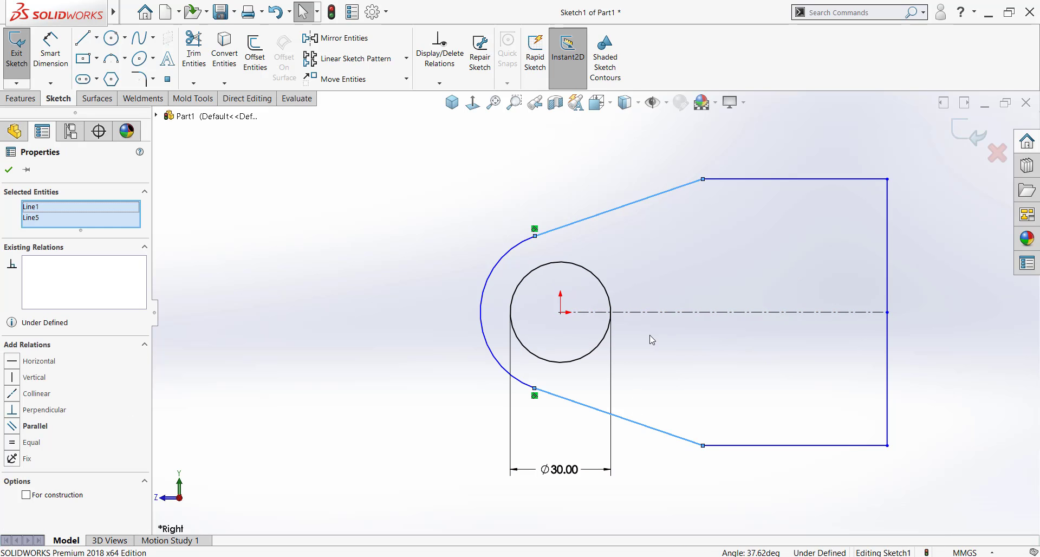
left_click(656, 314, "ctrl")
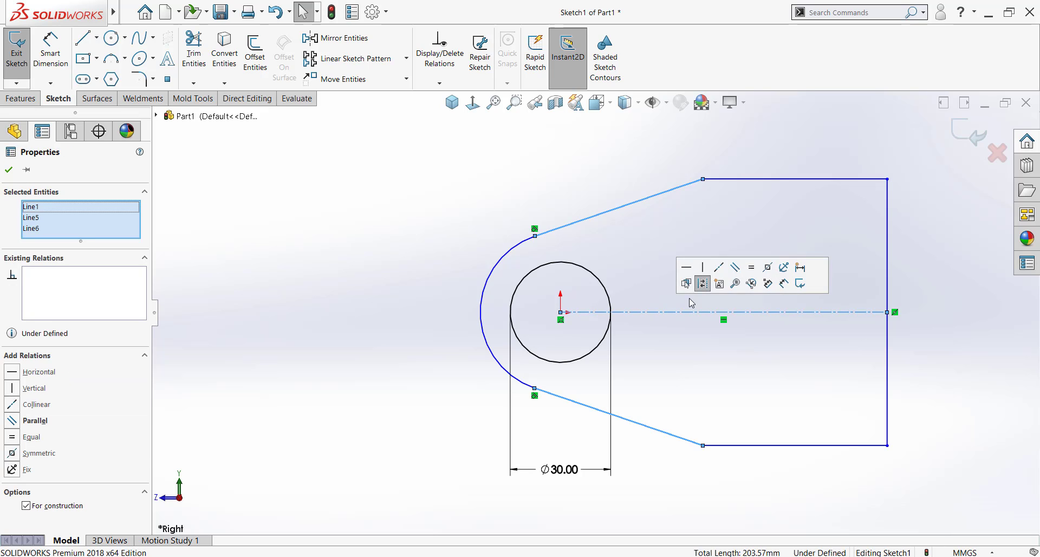
left_click(771, 268)
left_click(704, 376)
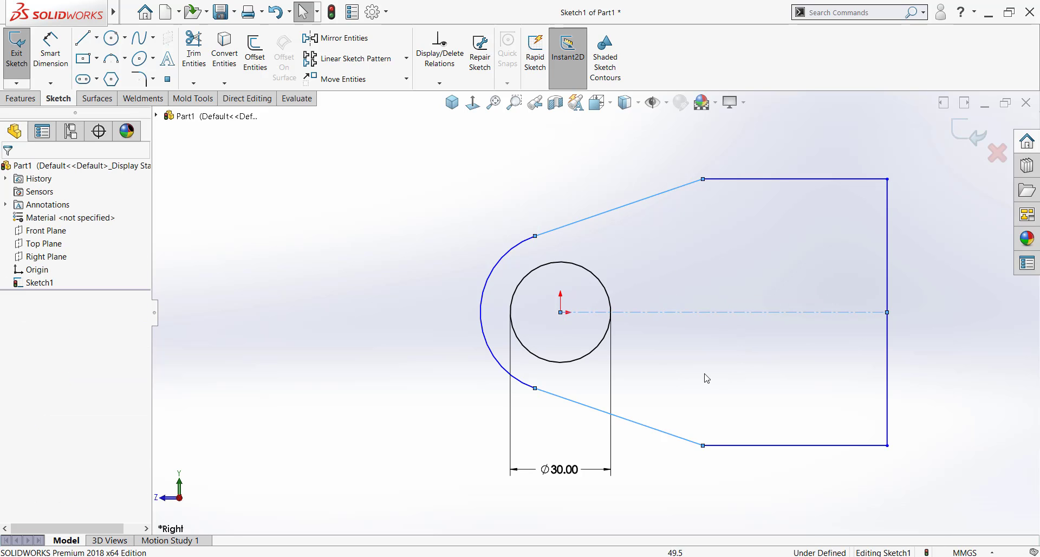
Switch to the weld 3 PDF in Adobe Reader and examine the plate's length and height dimensions in the side view.
left_click(53, 46)
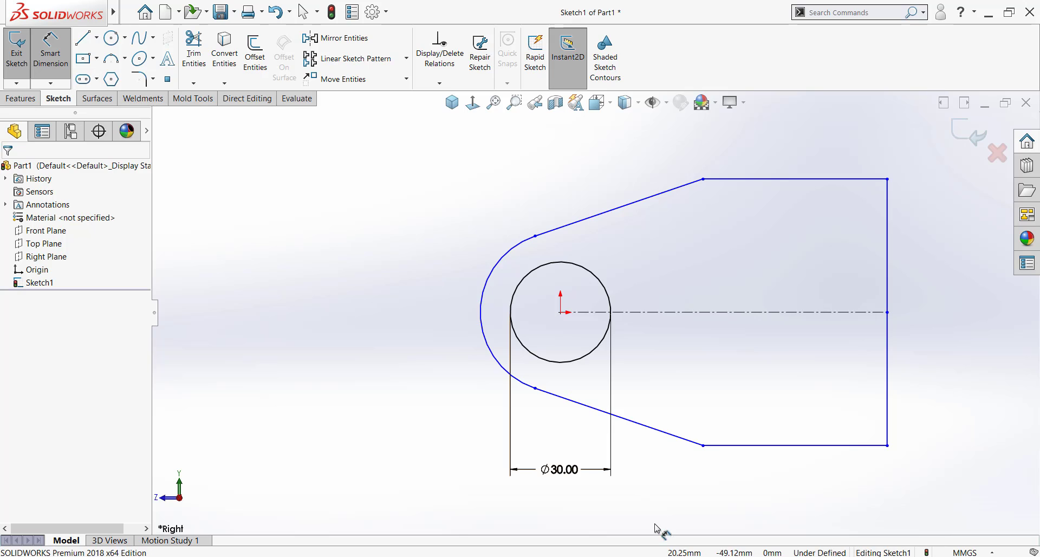
key("alt+Tab")
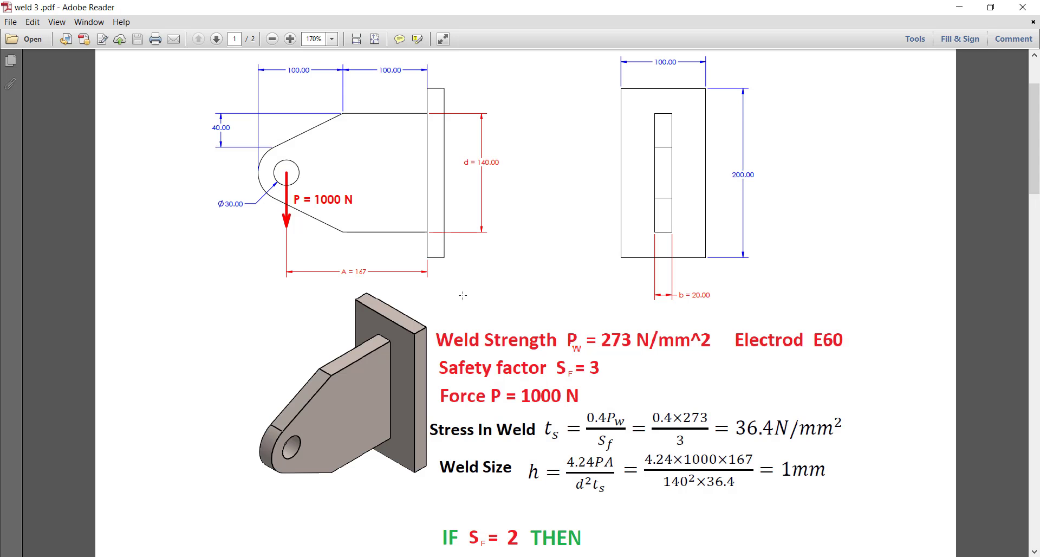
scroll(344, 167, "up", 1)
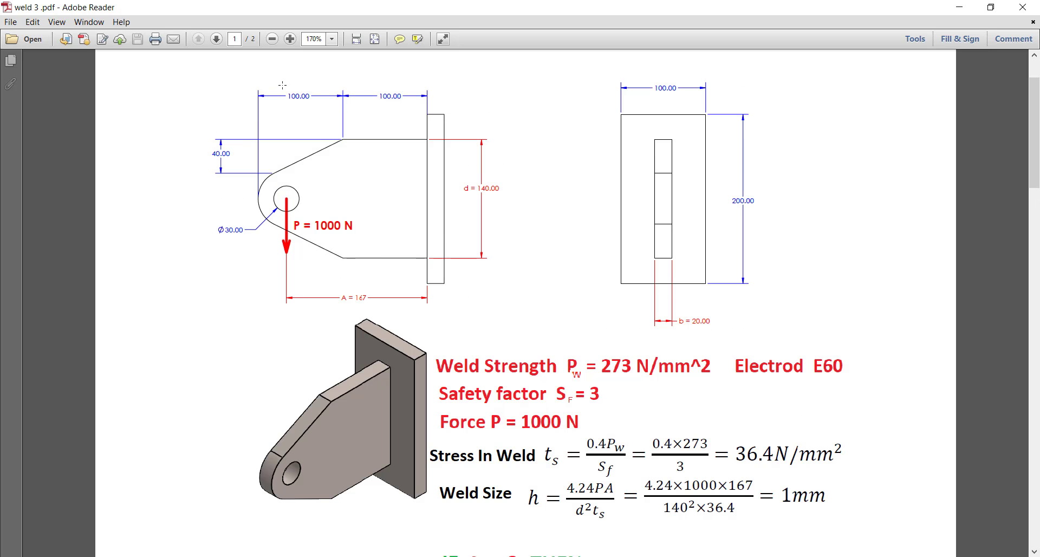
left_click_drag(282, 84, 319, 112)
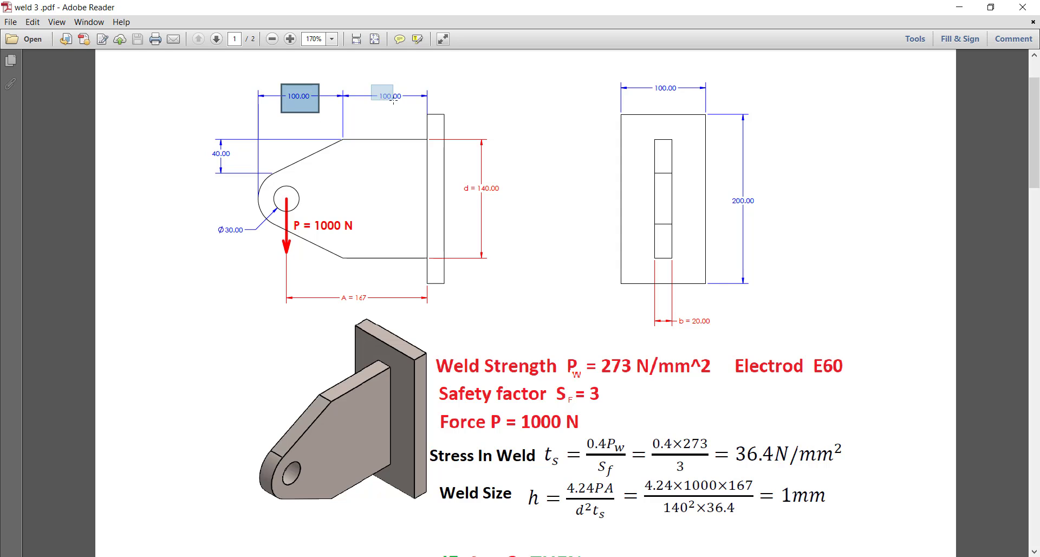
left_click_drag(393, 100, 394, 100)
left_click_drag(460, 174, 514, 206)
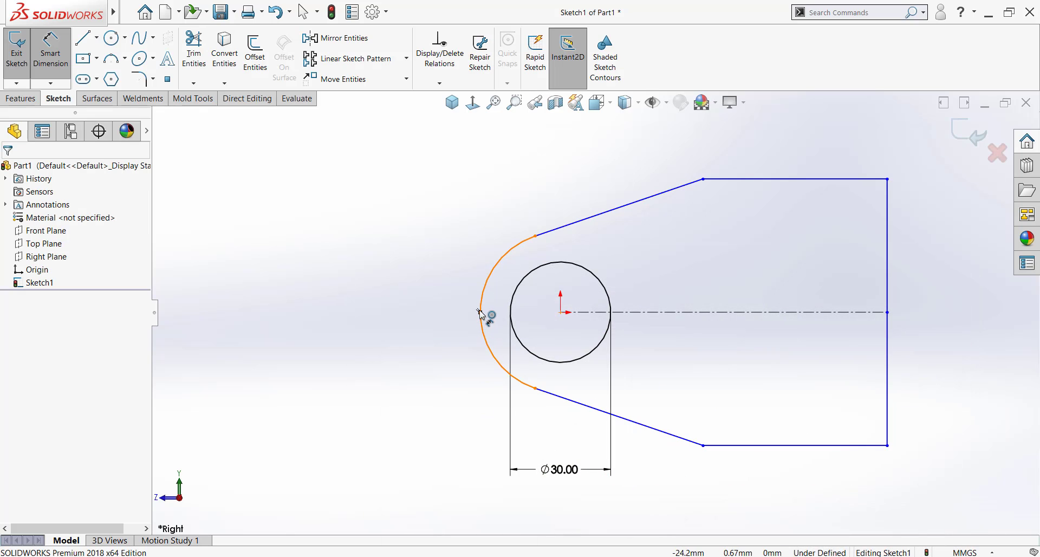
Return to the SOLIDWORKS sketch and dimension the horizontal distance from the arc's outermost point to the upper corner as 100 mm.
left_click(481, 315)
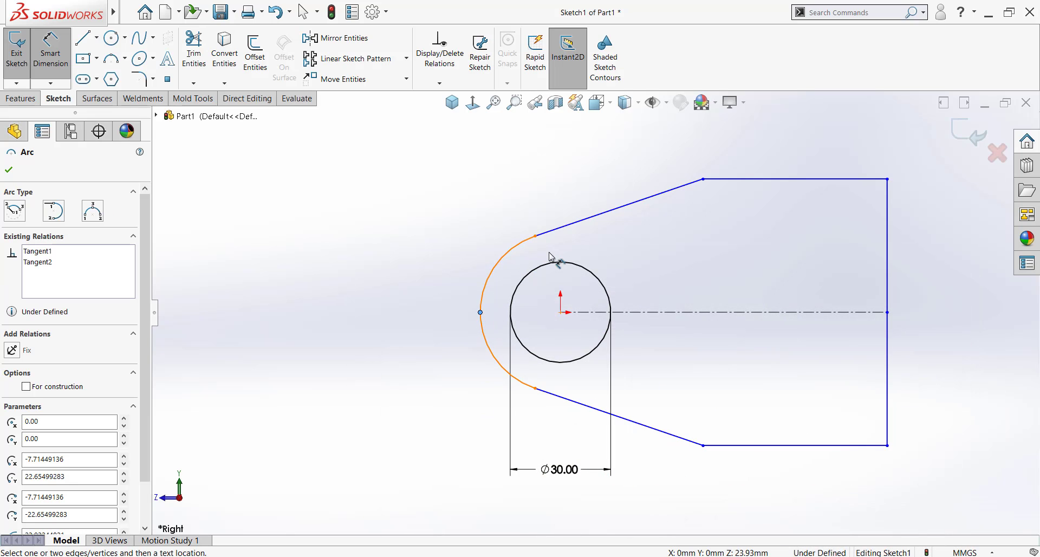
left_click(703, 179)
left_click(555, 156)
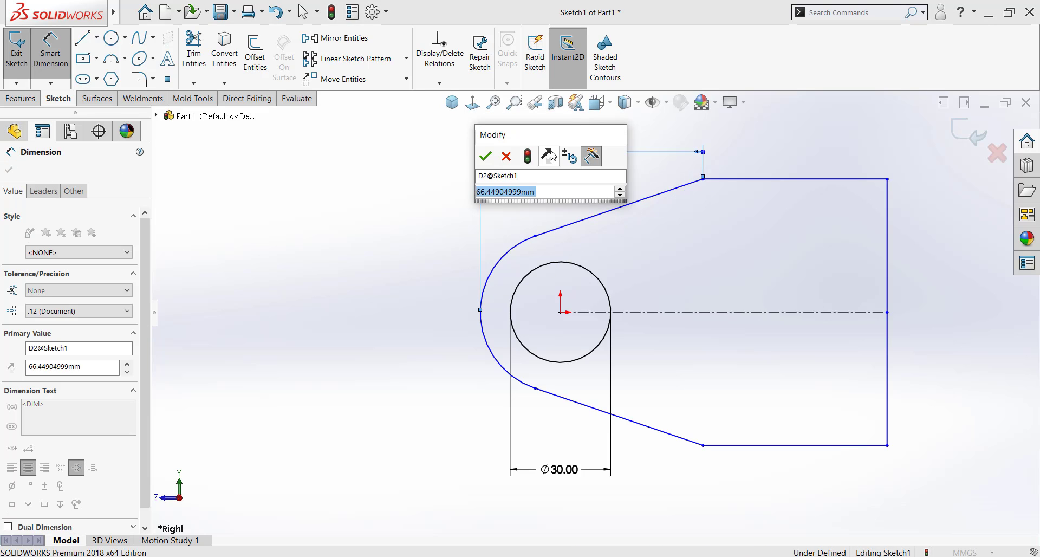
type("100")
key("Return")
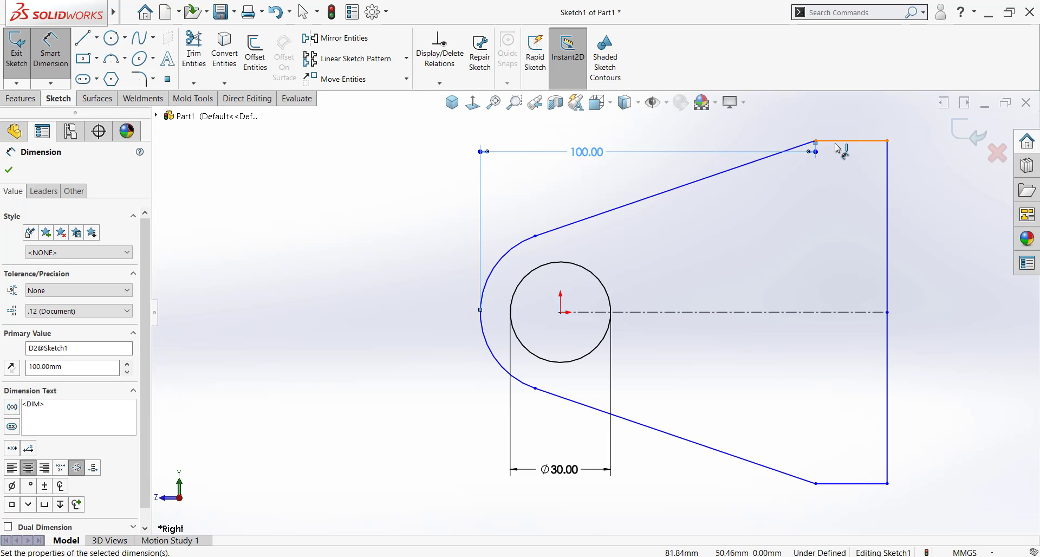
Dimension the upper horizontal line as 100 mm and line up both length dimensions above the profile.
left_click(838, 142)
left_click(832, 115)
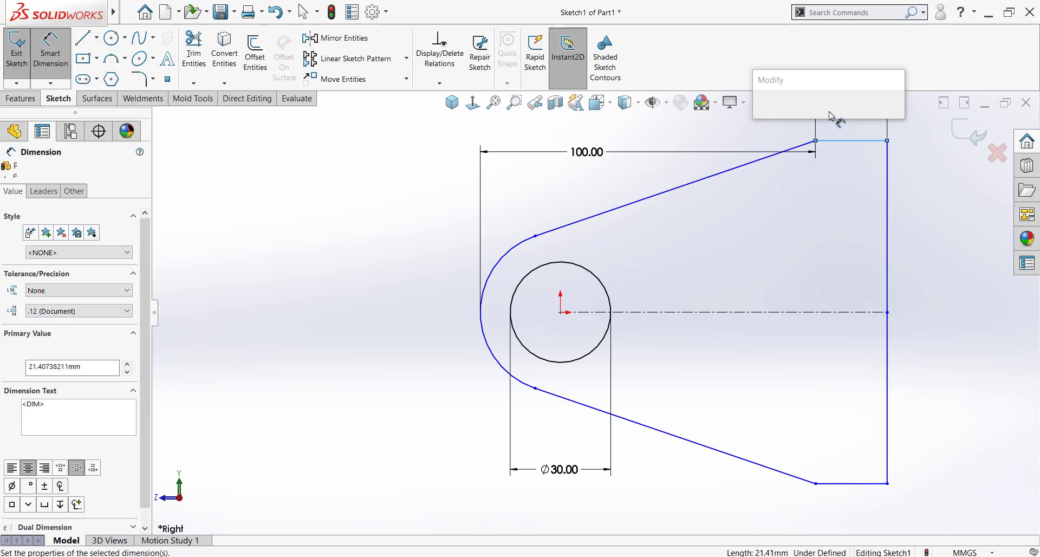
type("100")
key("Return")
scroll(792, 252, "up", 2)
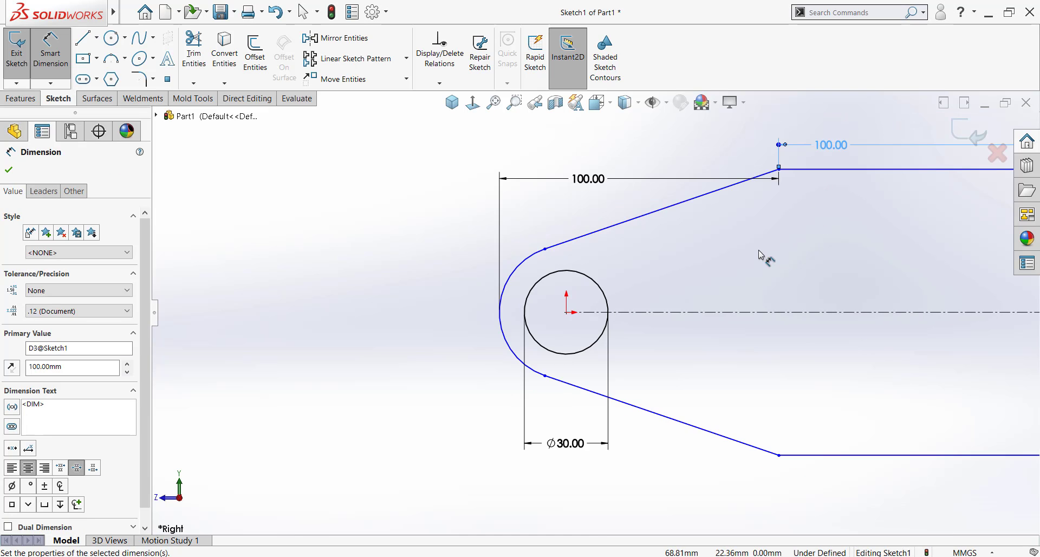
left_click_drag(571, 199, 582, 163)
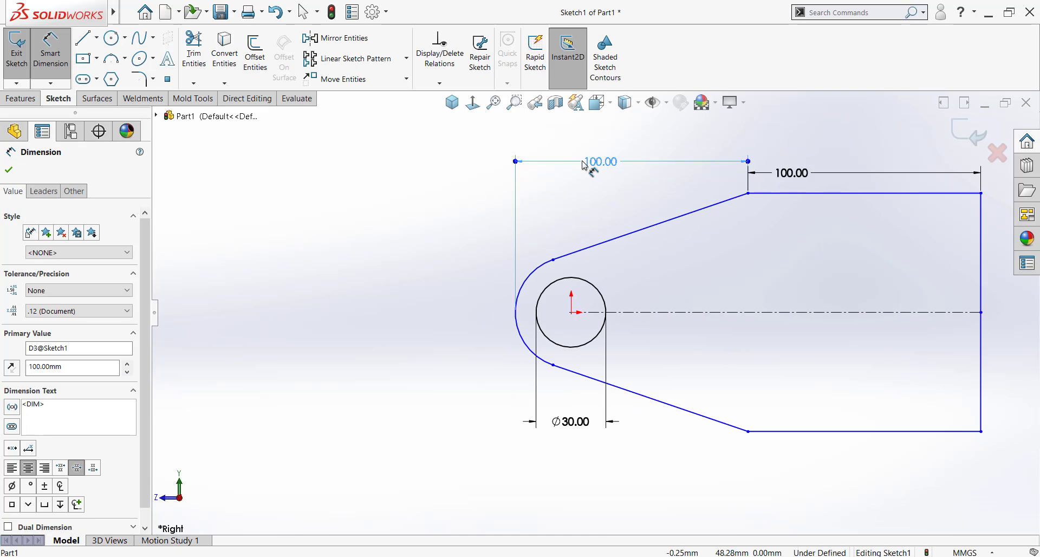
mouse_move(796, 175)
left_mouse_down()
mouse_move(848, 158)
mouse_move(865, 169)
left_mouse_up()
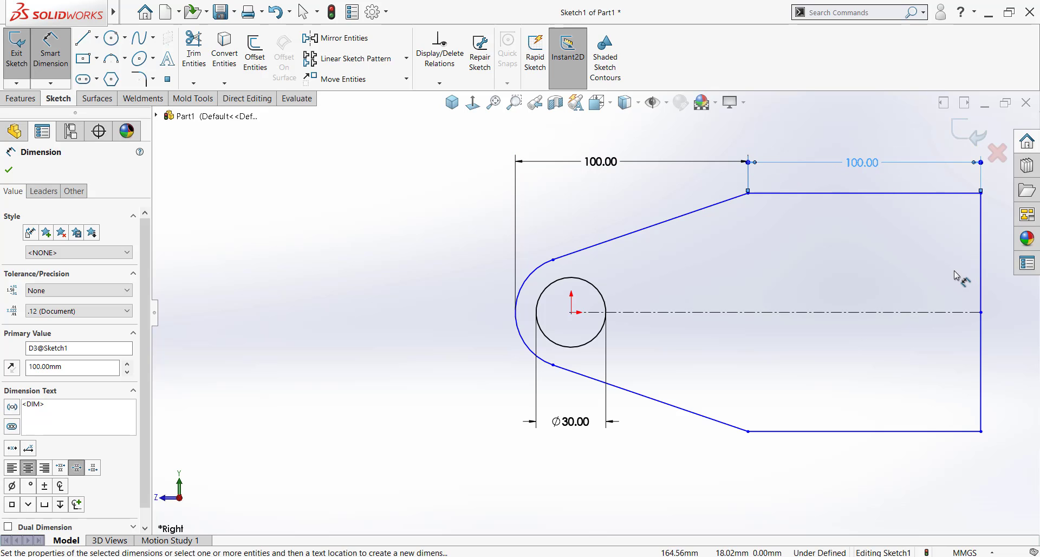
Dimension the vertical end line as 140 mm and realign the length dimension over the slanted portion with its neighbour.
scroll(956, 276, "up", 3)
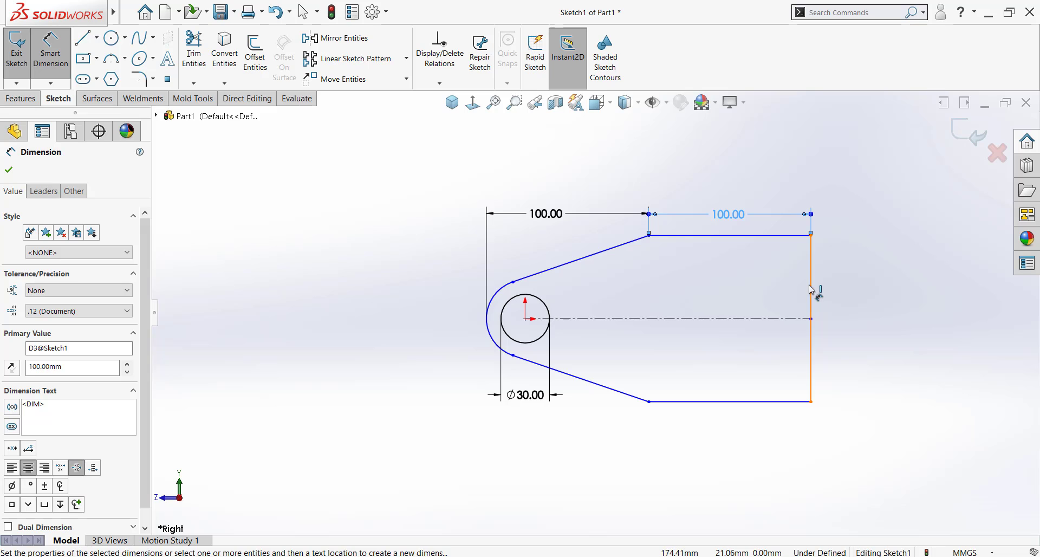
left_click(811, 290)
left_click(871, 306)
type("140")
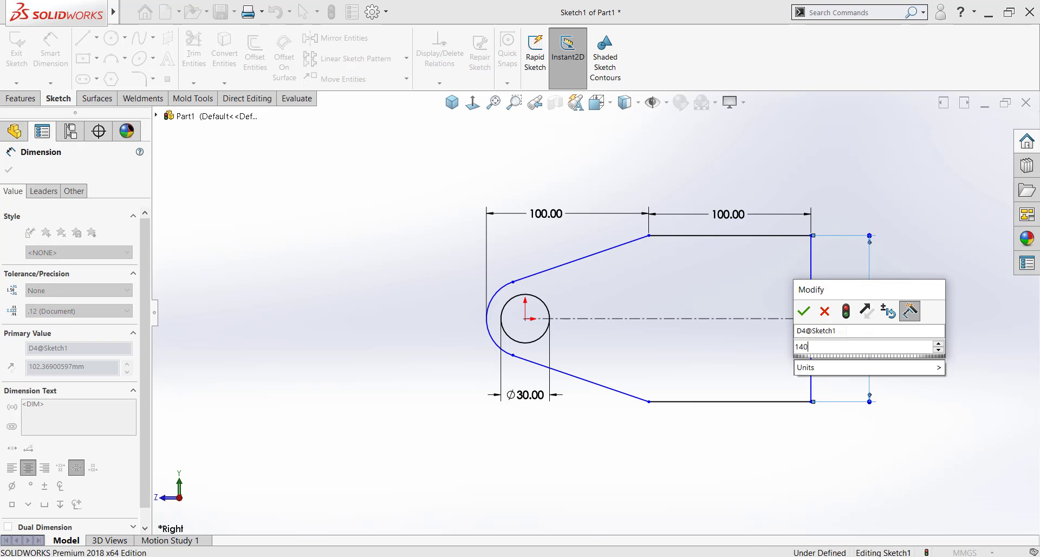
key("Return")
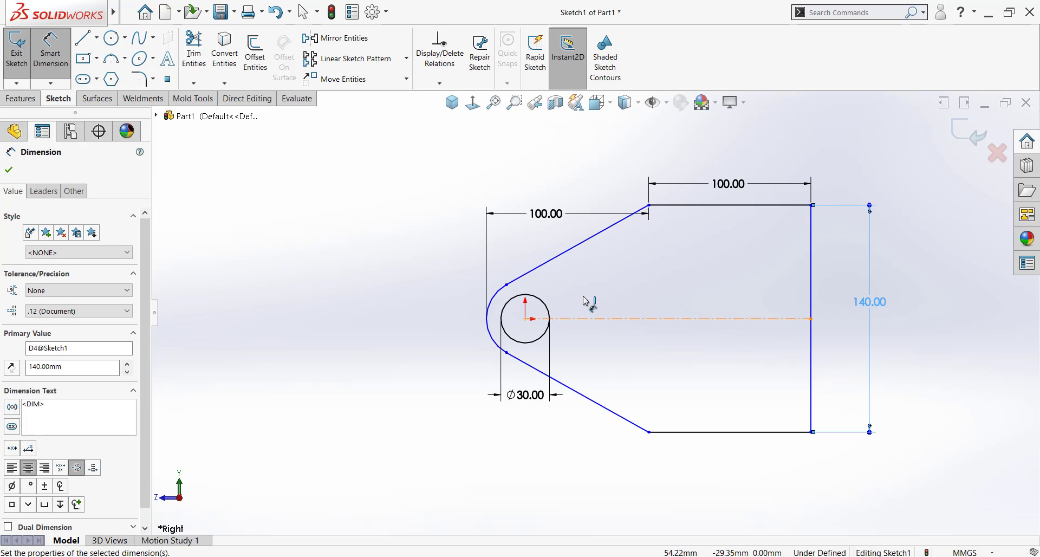
mouse_move(547, 213)
left_mouse_down()
mouse_move(553, 191)
mouse_move(577, 186)
left_mouse_up()
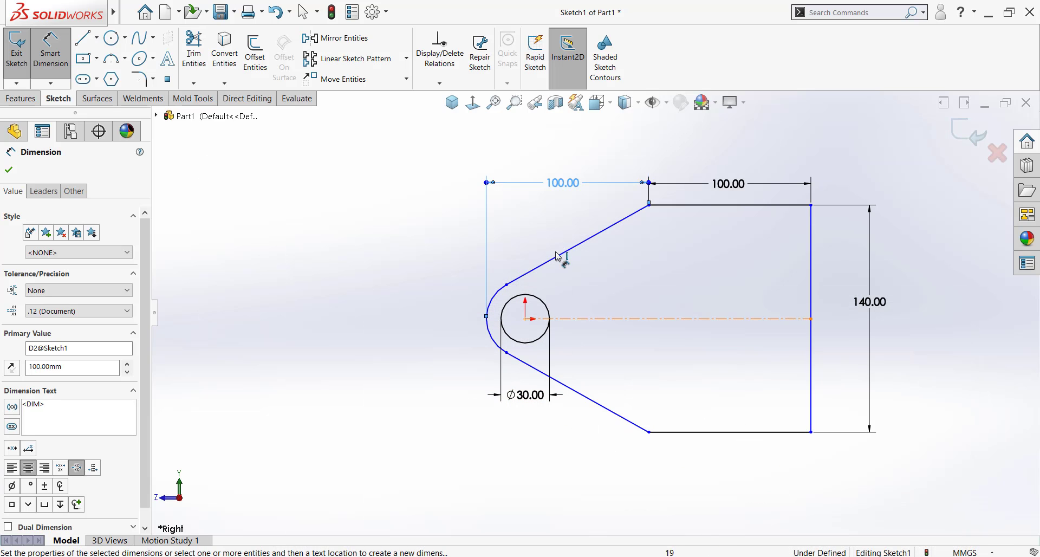
Dimension the vertical height of the upper slanted line as 40 mm.
left_click(510, 242)
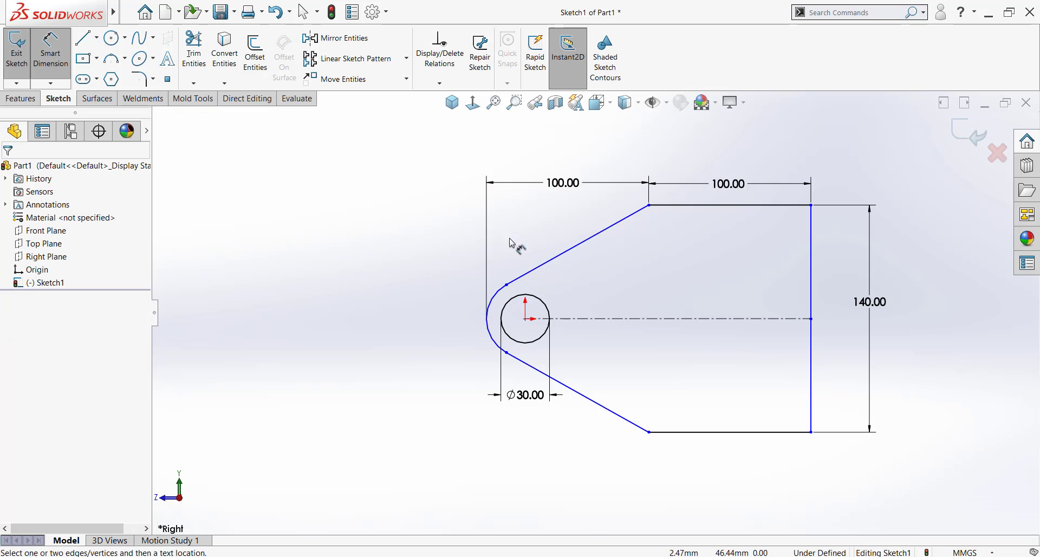
left_click(563, 256)
left_click(436, 246)
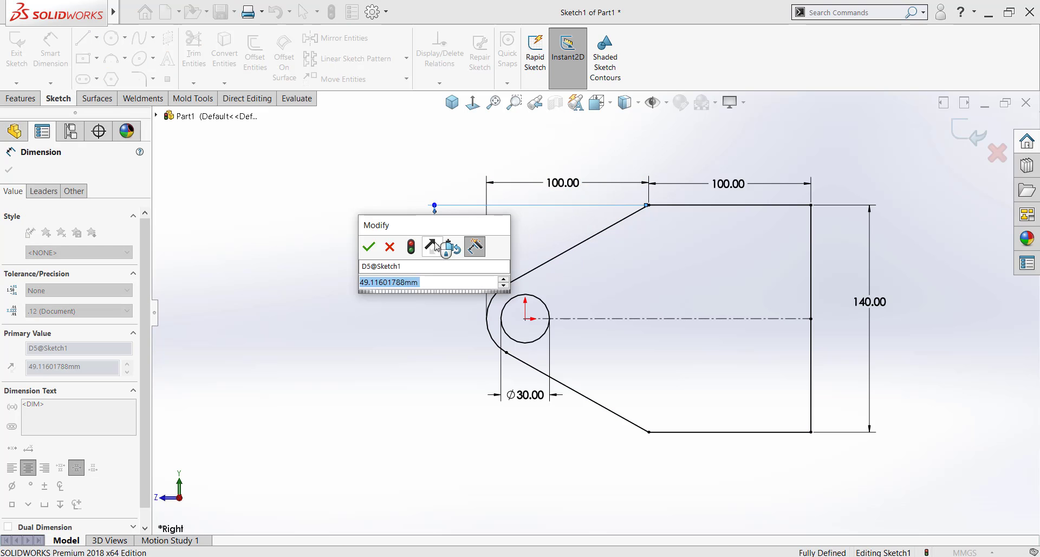
type("40")
key("Return")
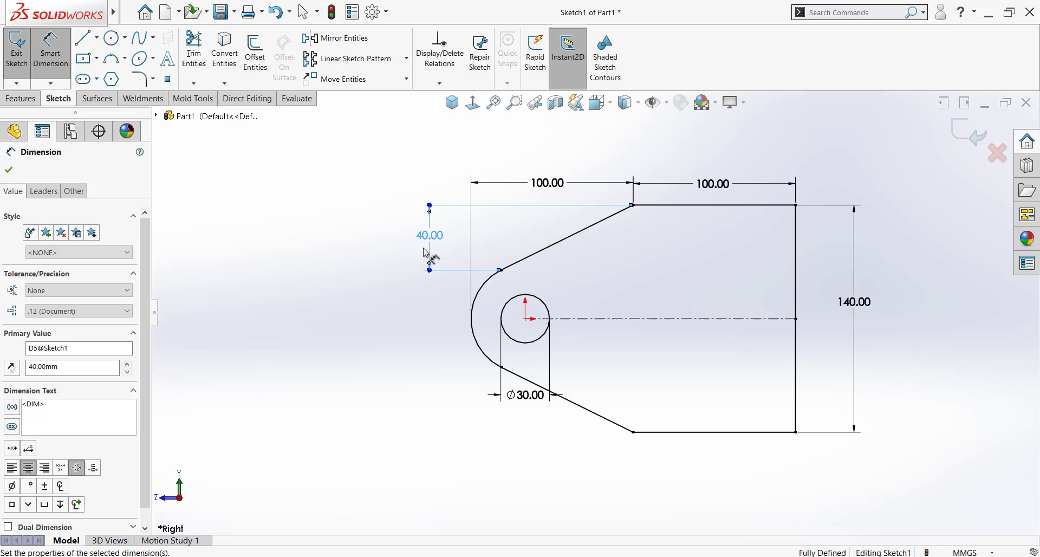
Check the bracket thickness in the PDF drawing and extrude the finished profile 20 mm in one direction.
left_click(376, 271)
left_click(21, 98)
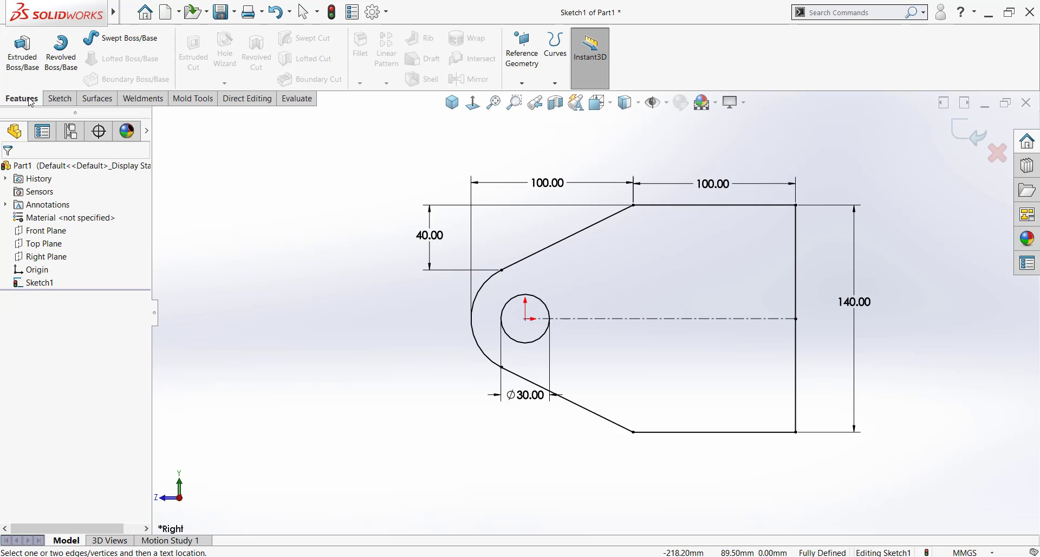
left_click(21, 54)
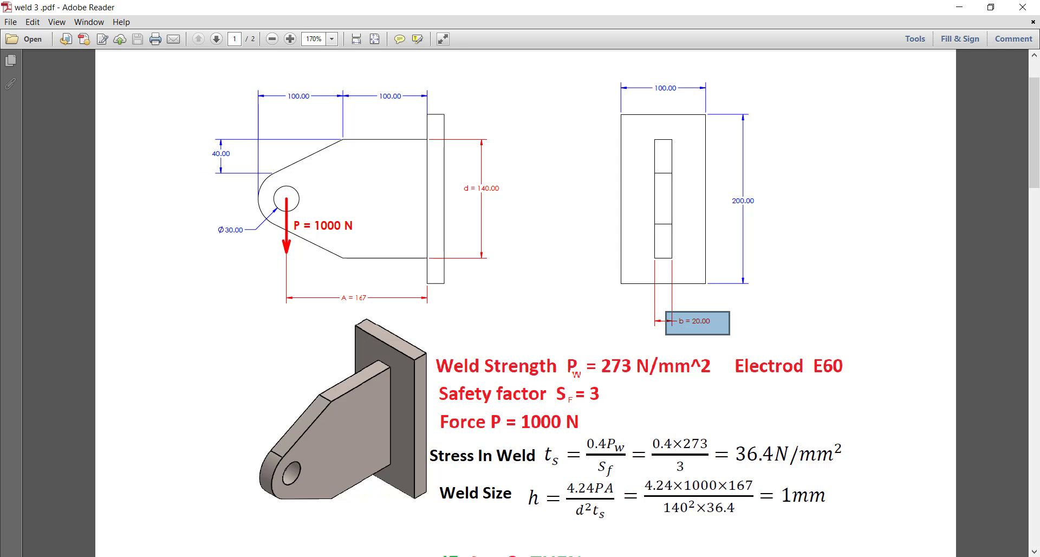
key("alt+Tab")
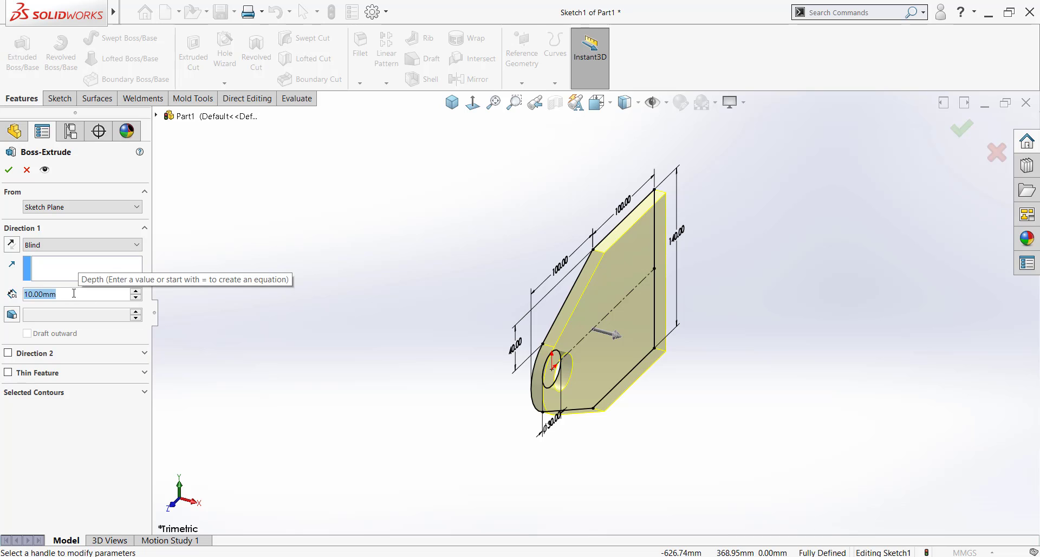
type("20")
key("Return")
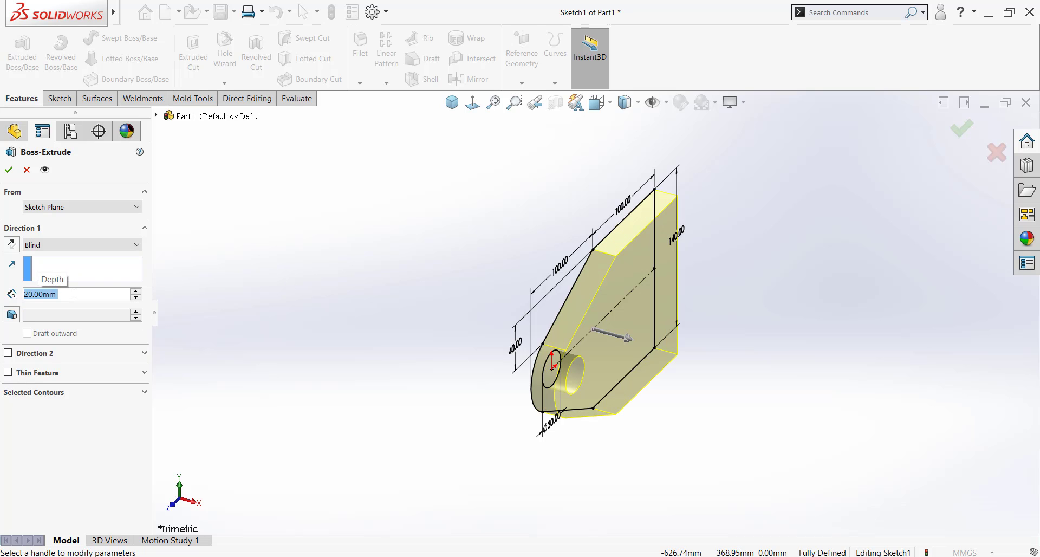
left_click(8, 173)
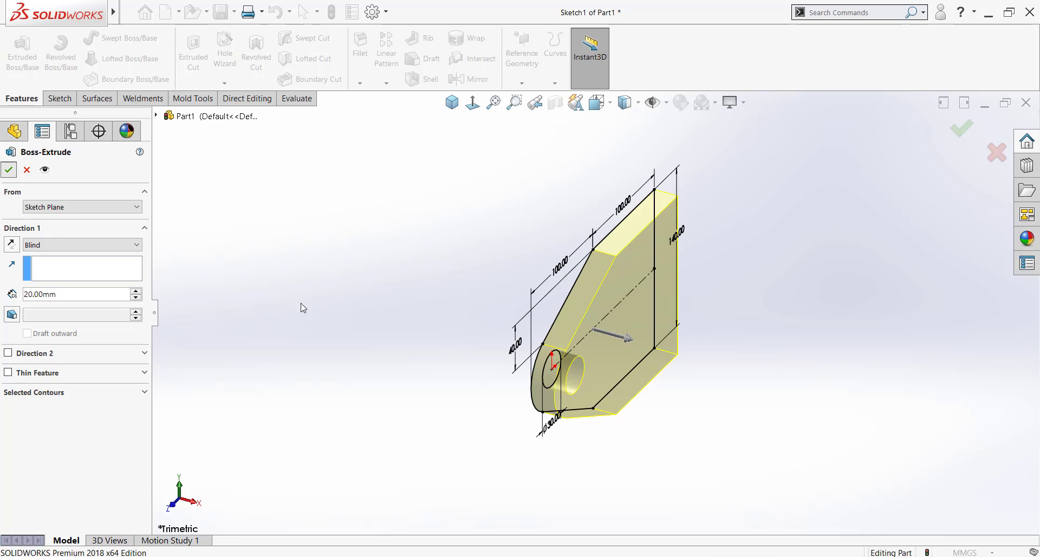
Show the bracket in isometric view and assign it the Alloy Steel material.
left_click(452, 103)
right_click(74, 217)
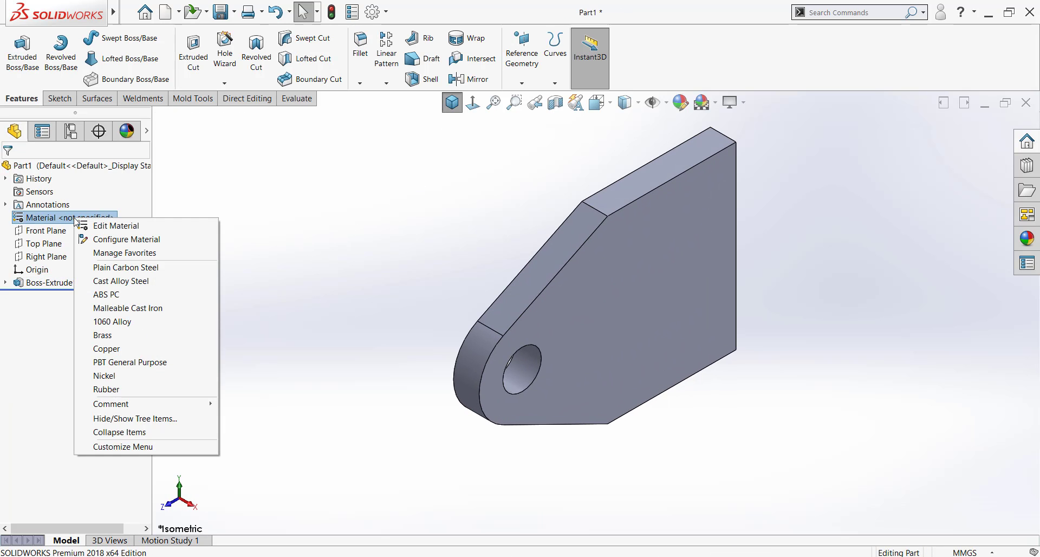
left_click(90, 227)
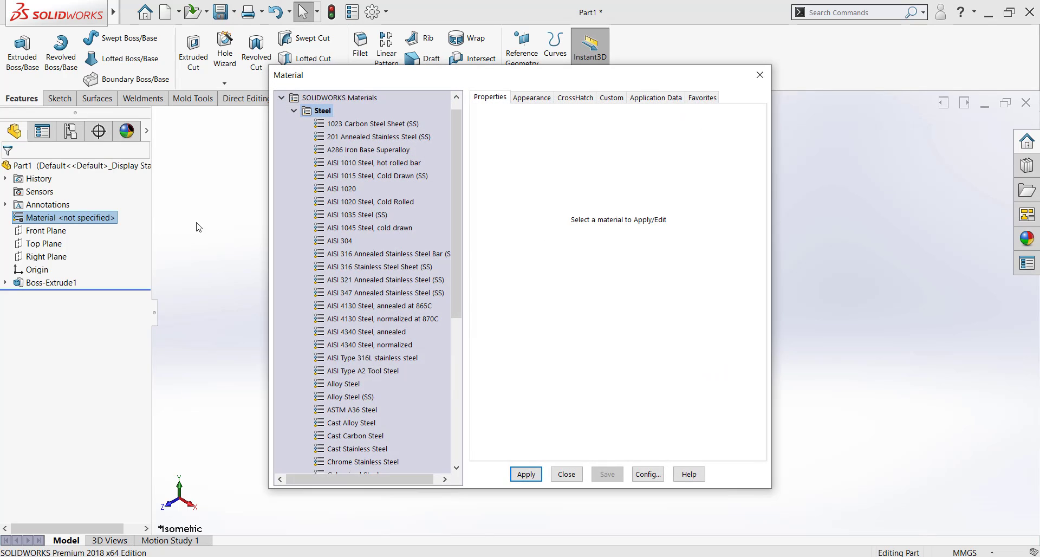
left_click(341, 384)
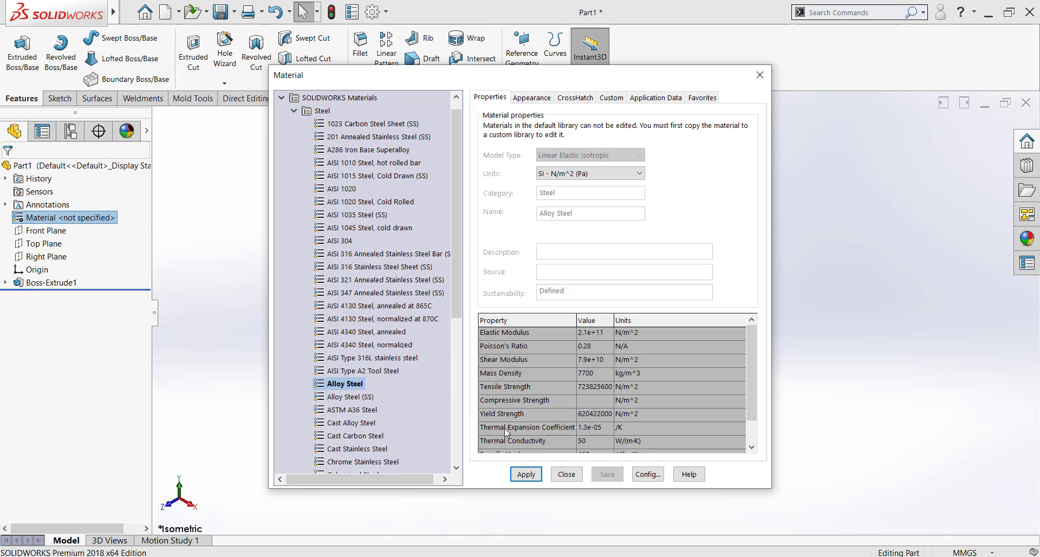
left_click(523, 475)
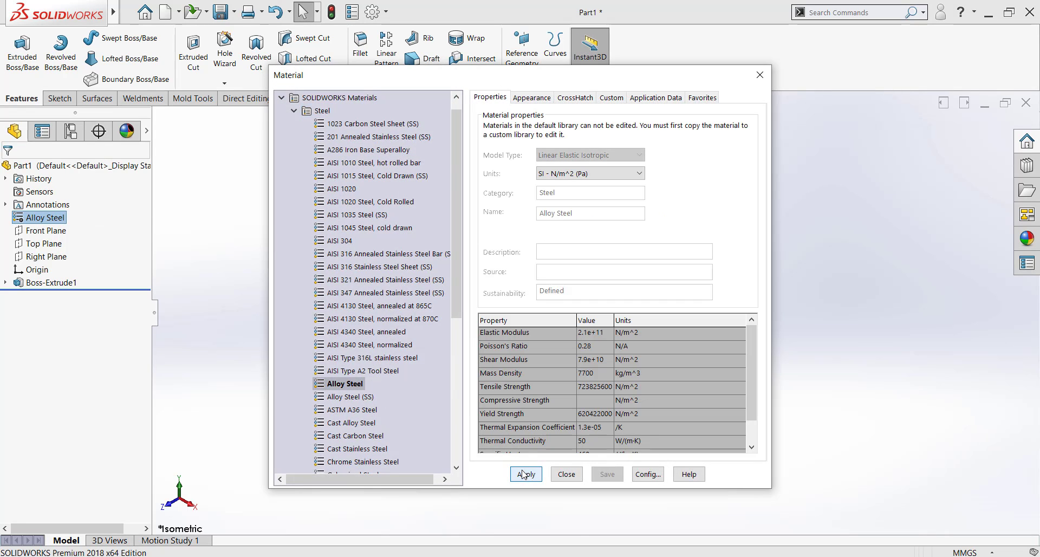
left_click(565, 475)
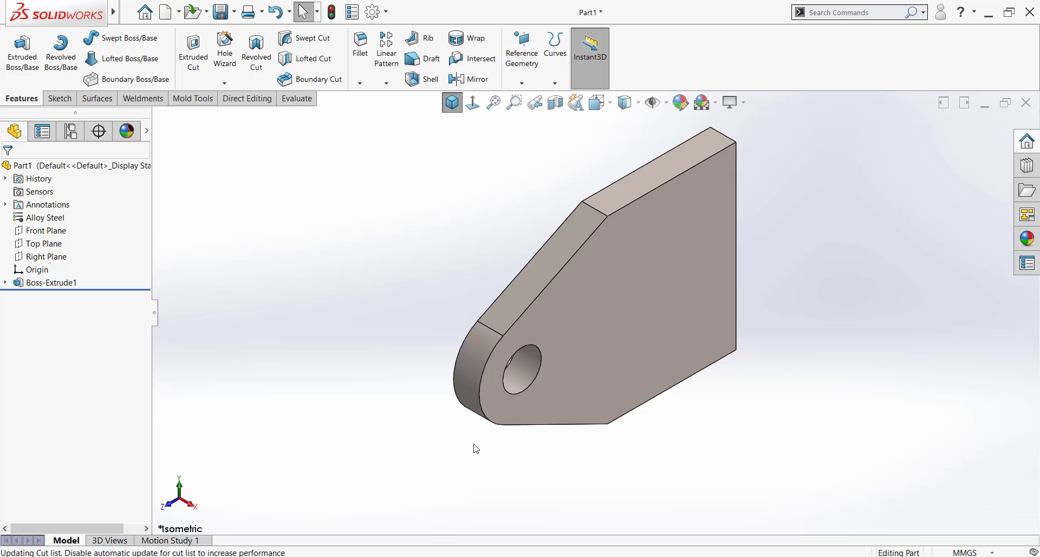
Save the bracket part in the weld folder on the Desktop as WELD PART 1.
left_click(221, 12)
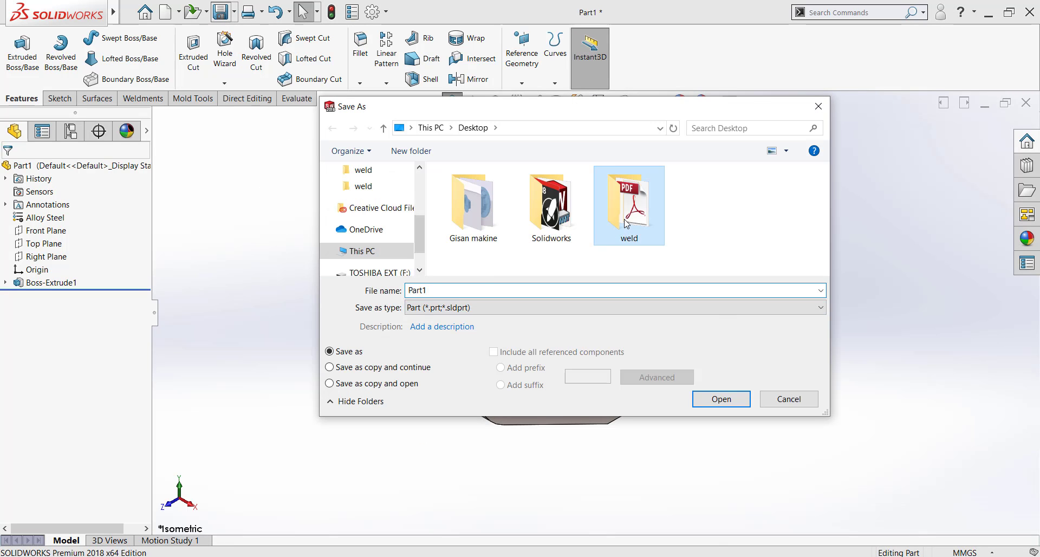
double_click(629, 209)
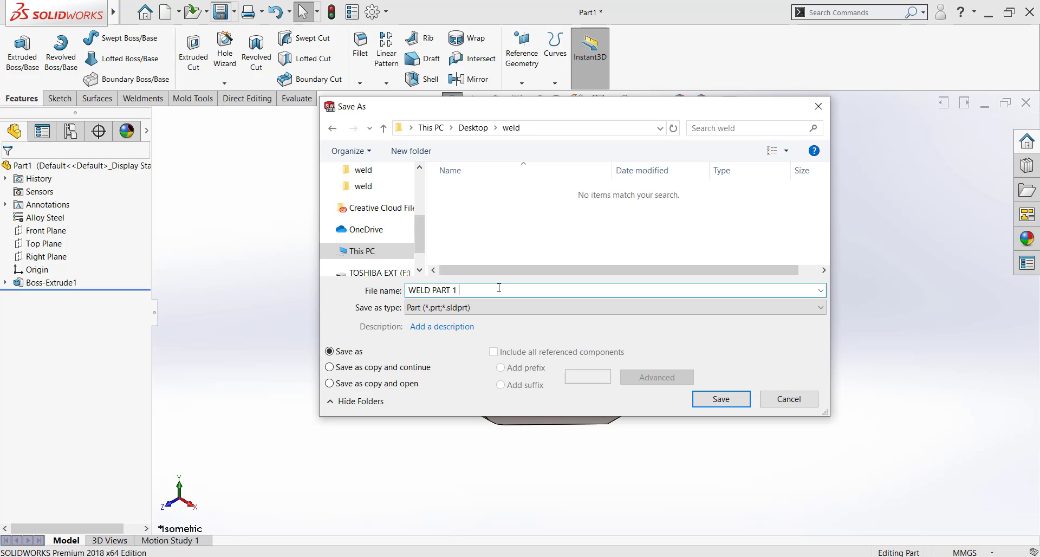
key("Return")
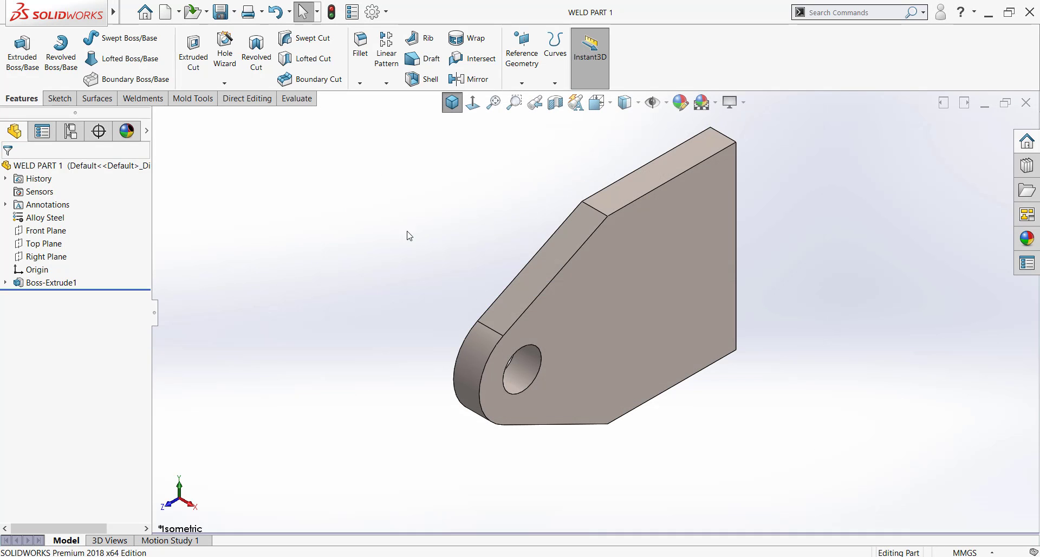
Create a new part and sketch a center rectangle about 71 by 150 mm at the origin on the Front Plane.
left_click(167, 15)
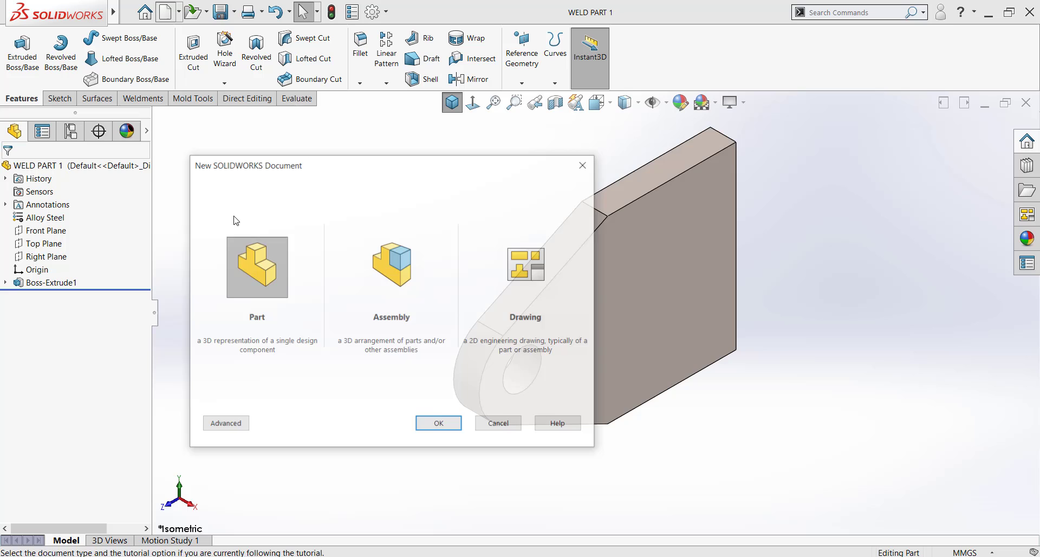
double_click(274, 268)
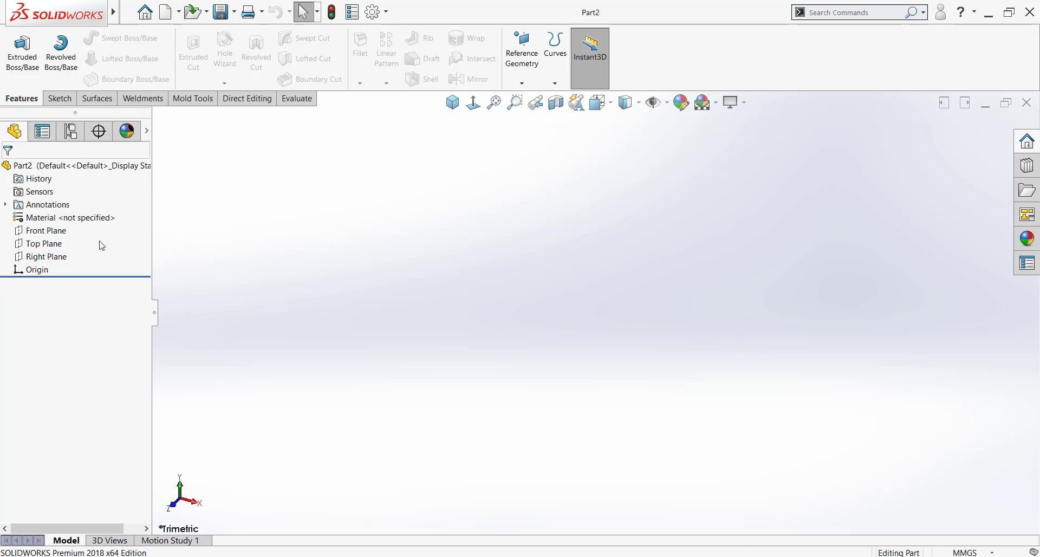
left_click(44, 230)
left_click(51, 217)
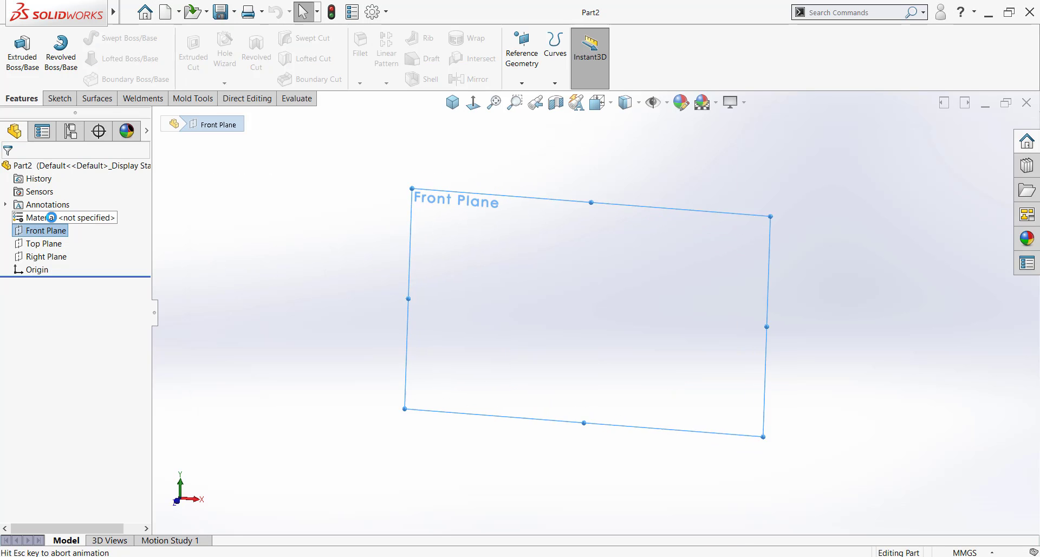
left_click(83, 58)
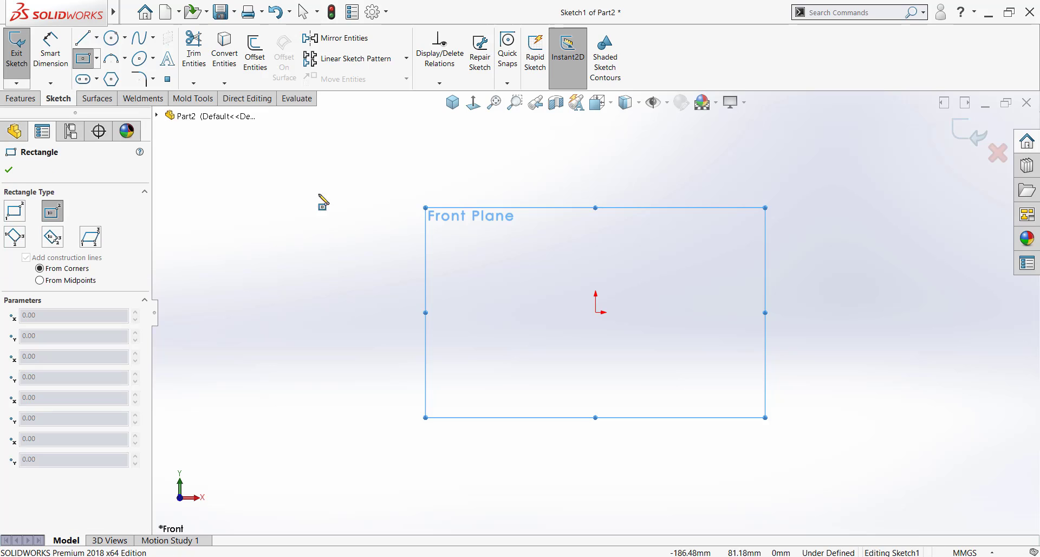
left_click(595, 312)
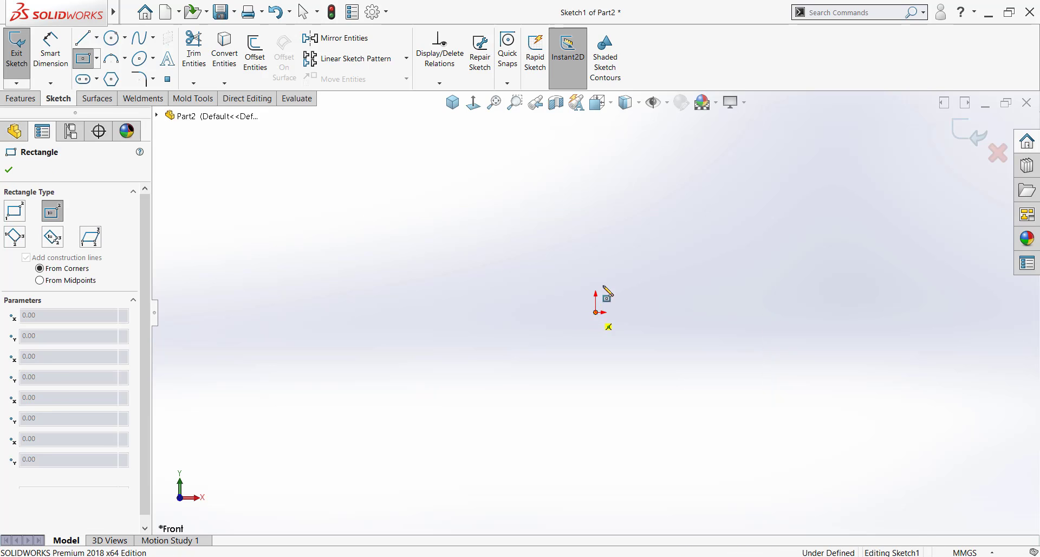
left_click(659, 173)
Check the end plate's size in the PDF drawing and dimension the rectangle's vertical side as 200 mm.
left_click(50, 49)
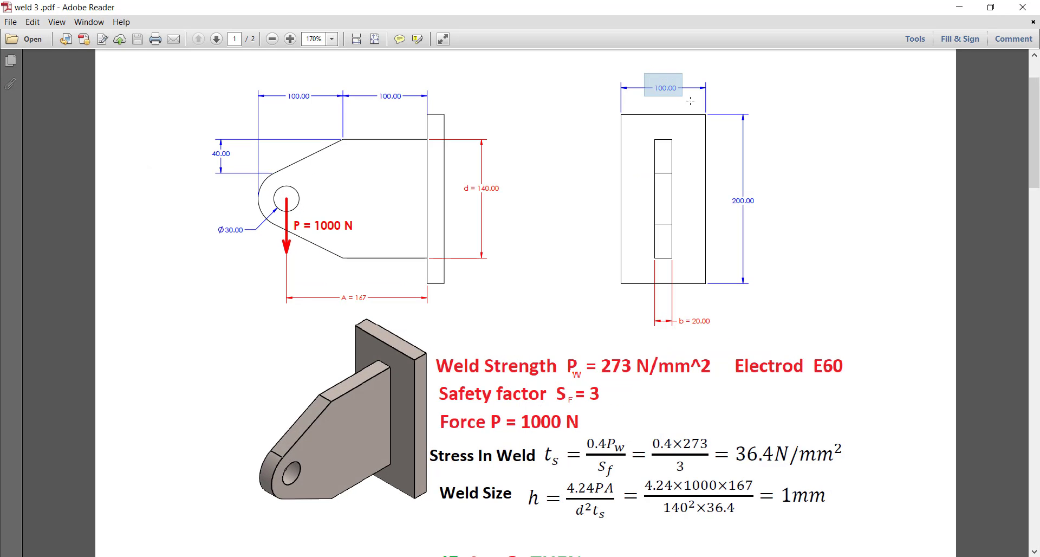
left_click_drag(720, 193, 777, 228)
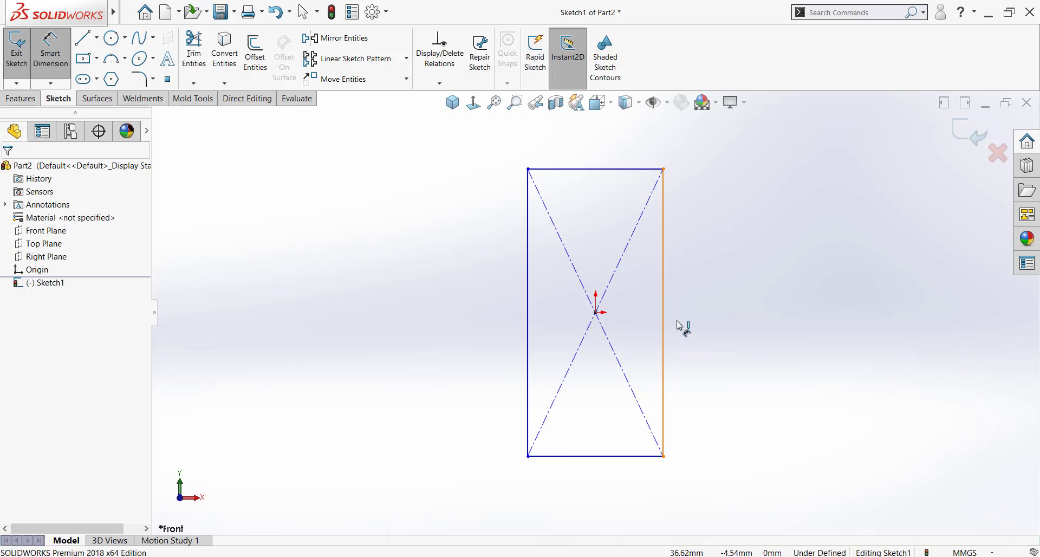
left_click(663, 325)
left_click(714, 312)
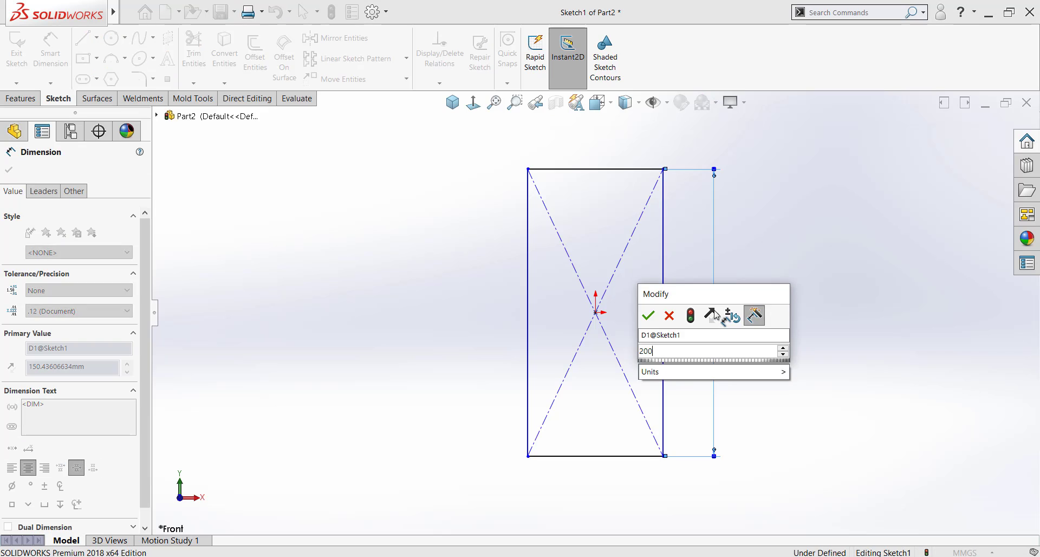
type("200")
key("Return")
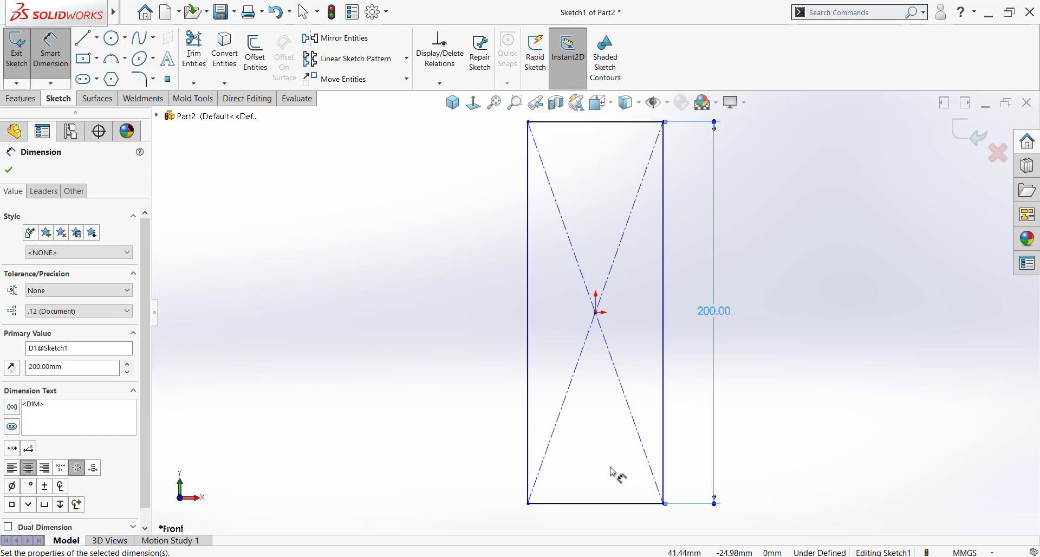
Dimension the rectangle's lower horizontal side as 100 mm.
left_click(599, 503)
left_click(598, 528)
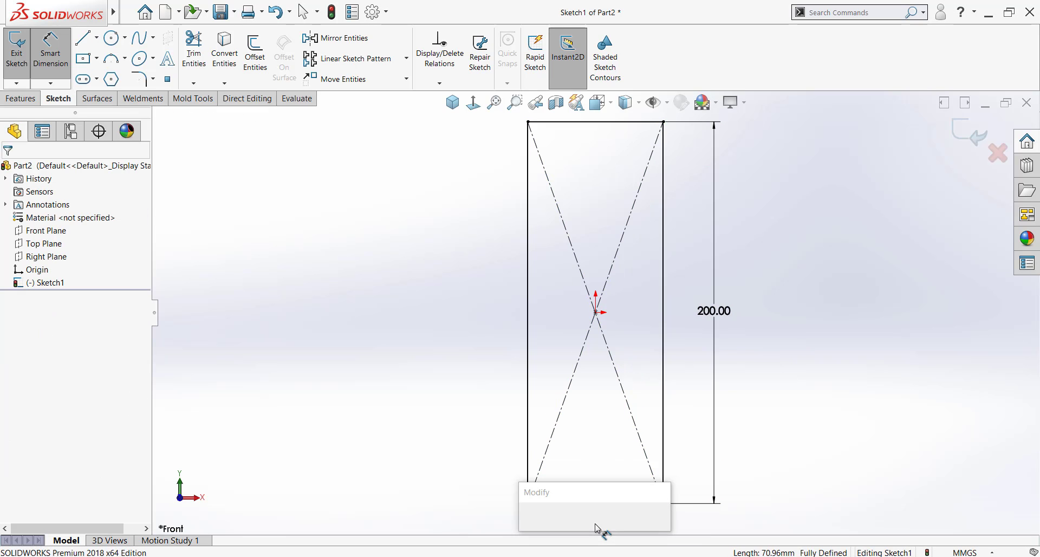
type("100")
key("Return")
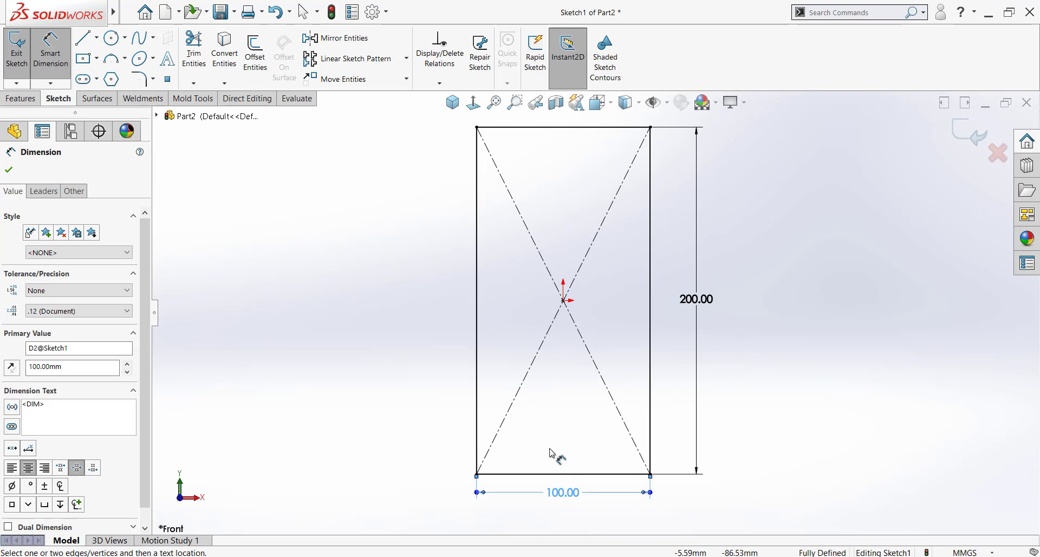
Extrude the rectangular end plate sketch to a thickness of 20 mm.
left_click(20, 100)
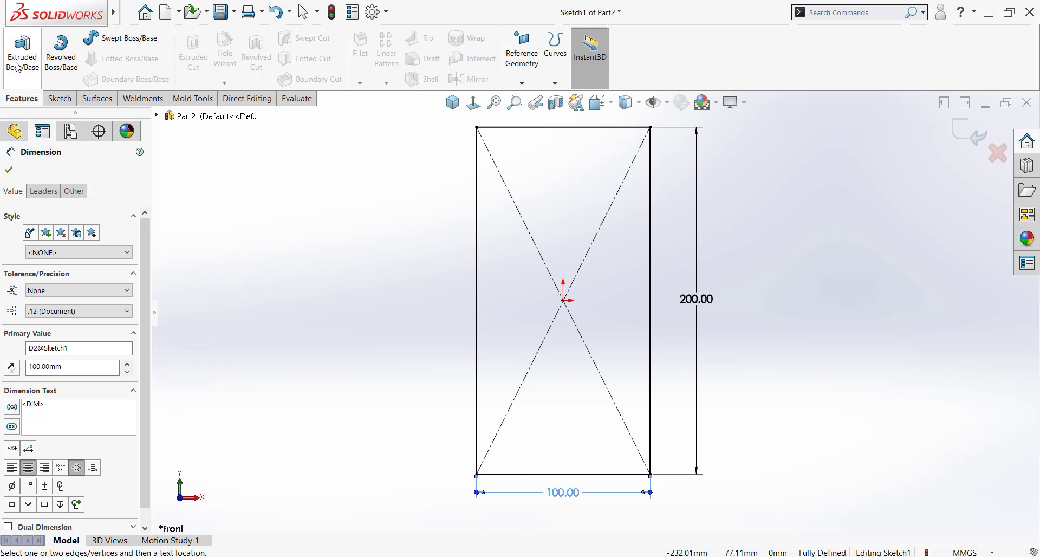
left_click(21, 52)
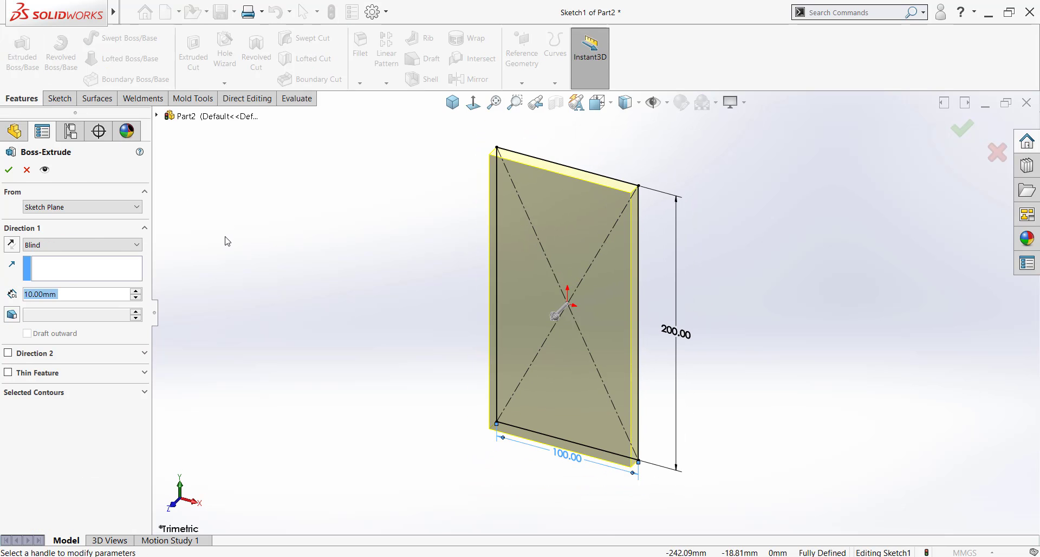
type("20")
key("Return")
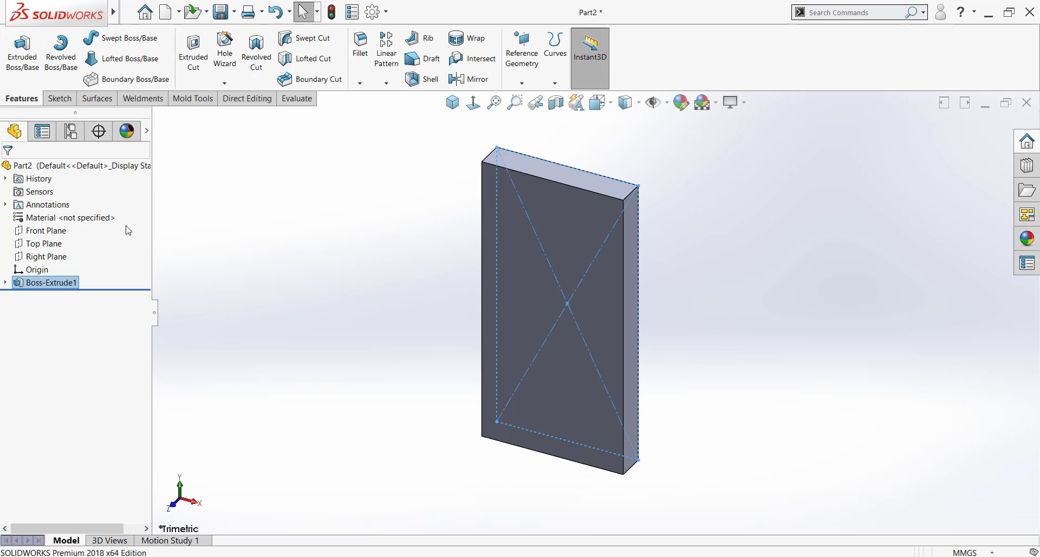
Assign the Alloy Steel material to the end plate part.
right_click(86, 221)
left_click(105, 223)
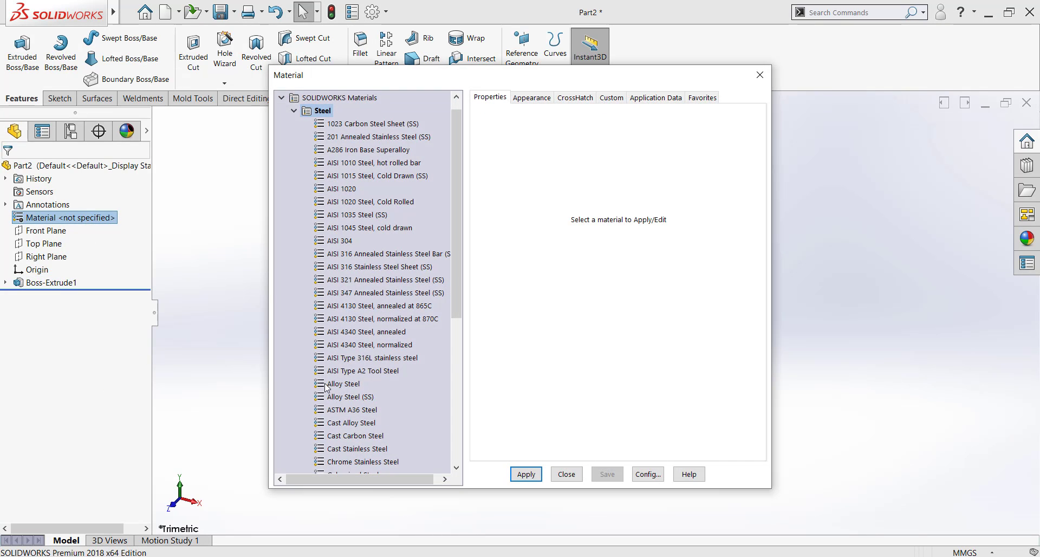
left_click(327, 385)
left_click(526, 474)
left_click(566, 474)
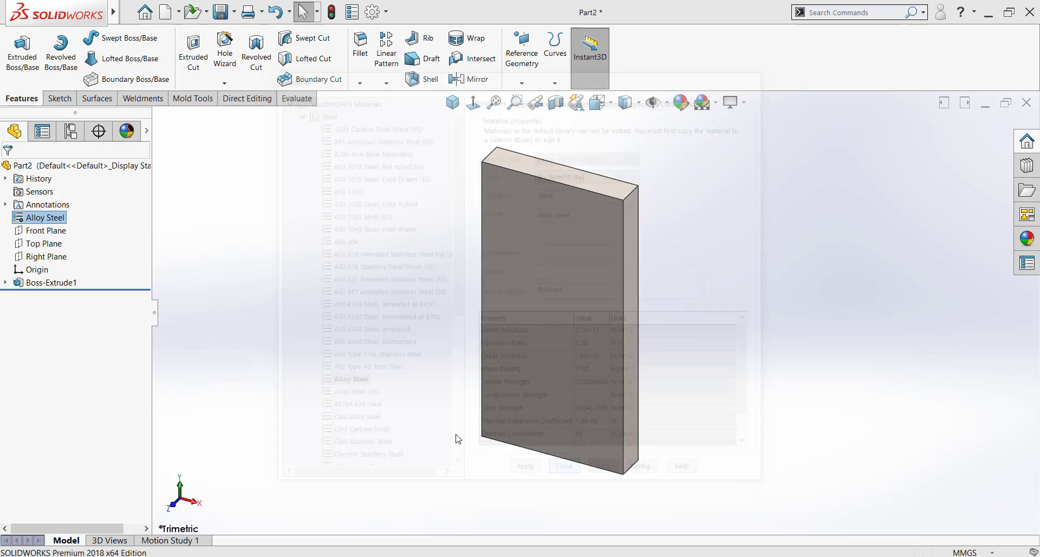
Save the end plate part in the weld folder as WELD PART 2.
left_click(222, 11)
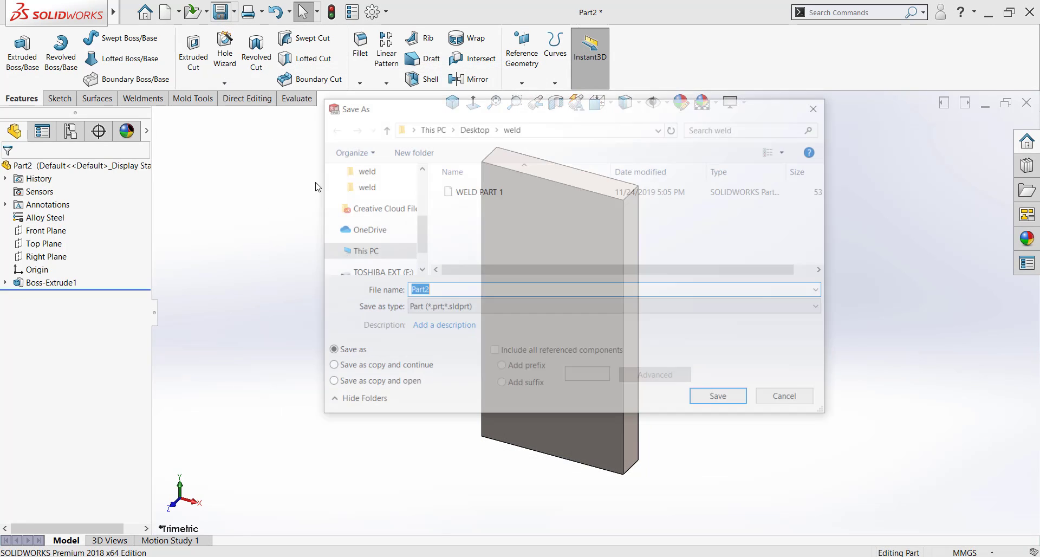
type("WELD ")
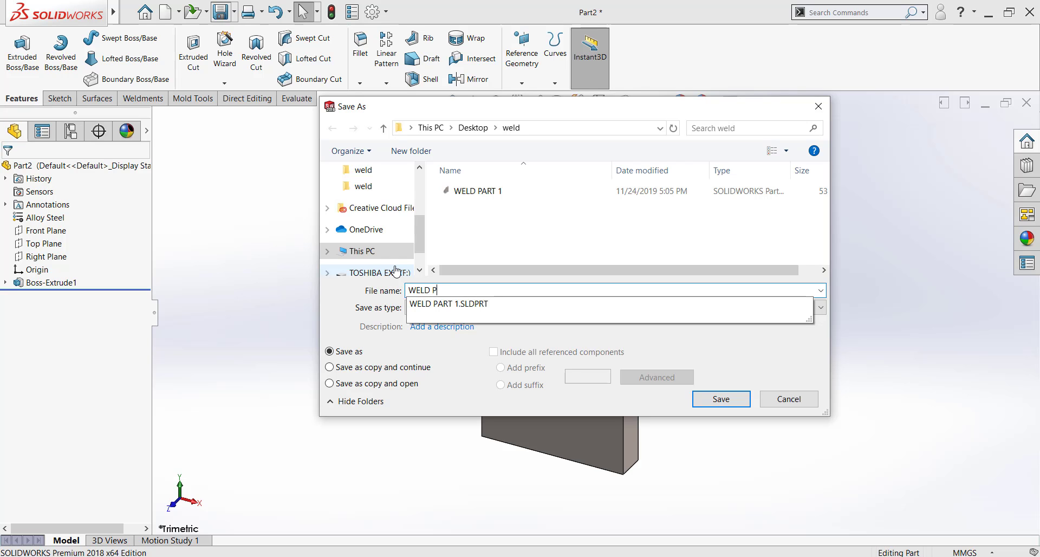
type("PART 2")
key("Return")
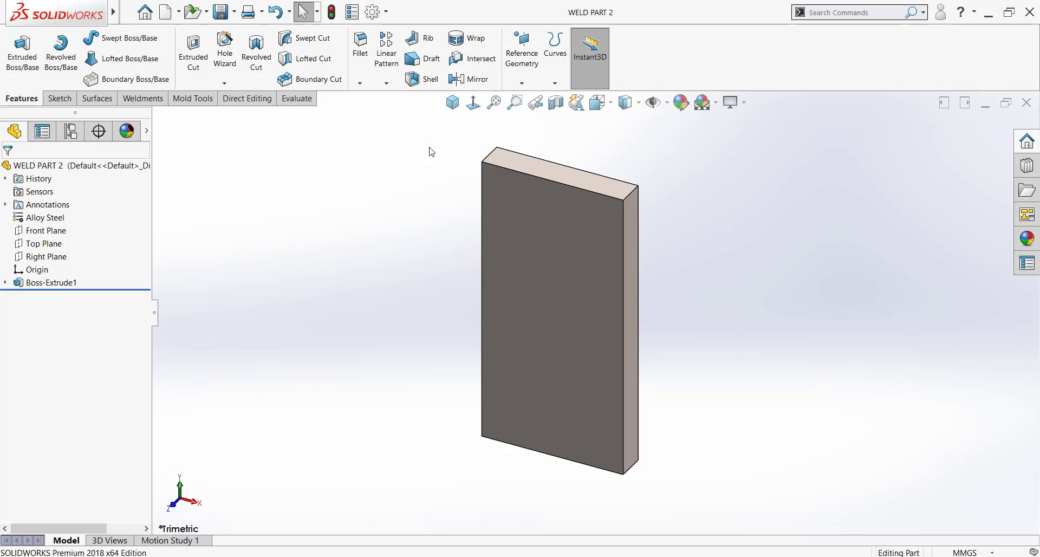
Show the end plate in isometric view and create a new assembly document.
left_click(452, 103)
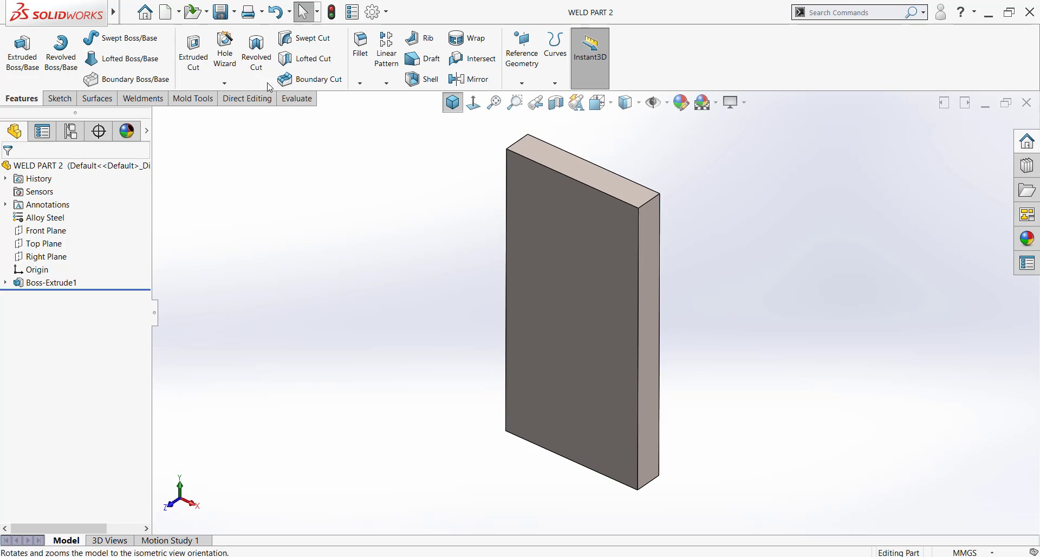
left_click(173, 19)
left_click(417, 268)
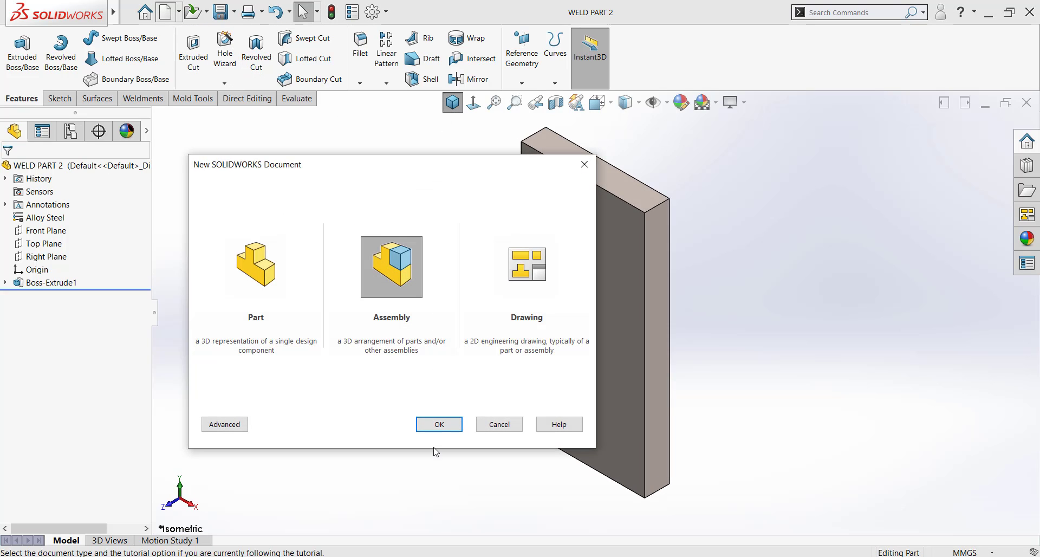
left_click(440, 425)
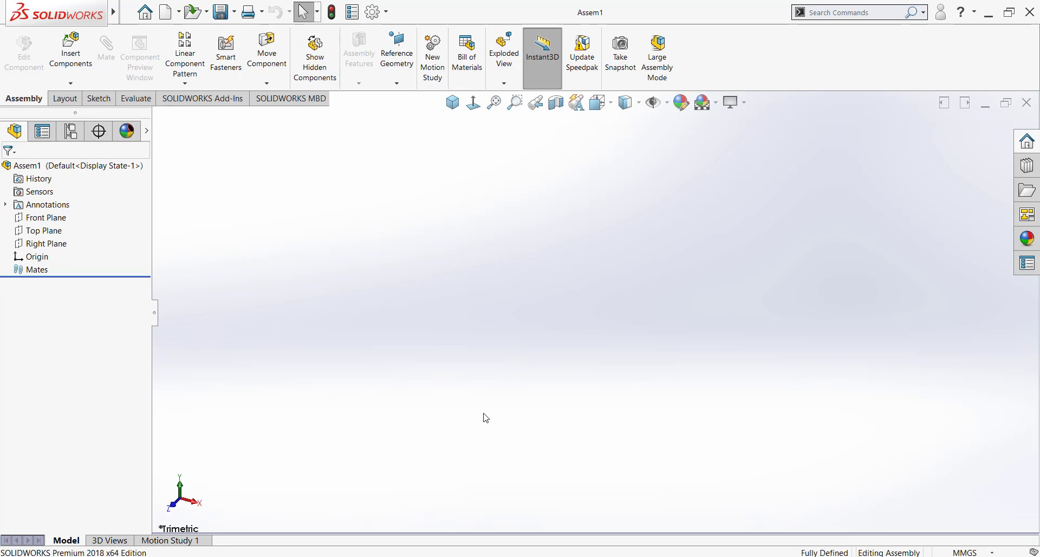
Insert WELD PART 2 at the assembly origin and place WELD PART 1 freely beside it.
left_click(62, 343)
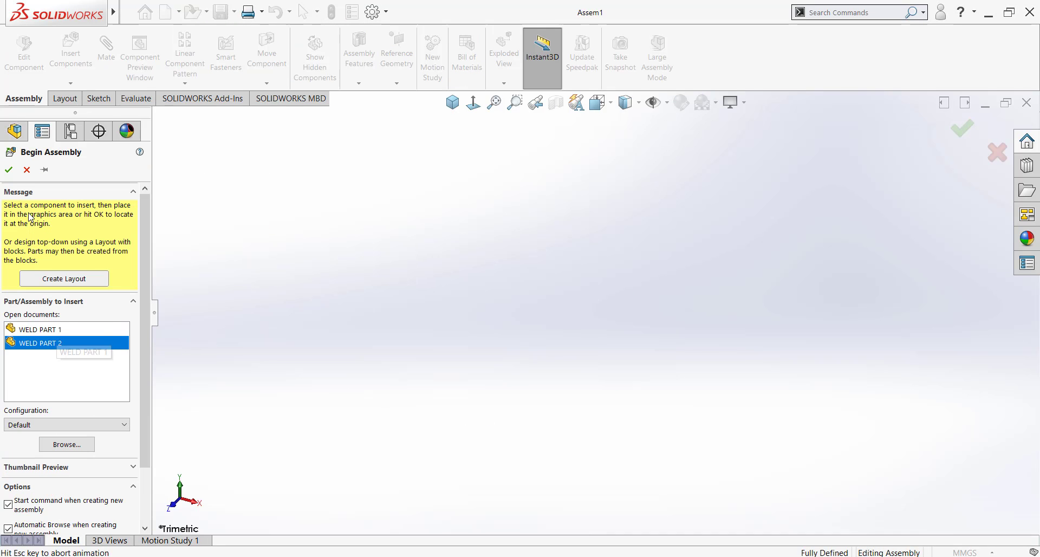
left_click(8, 169)
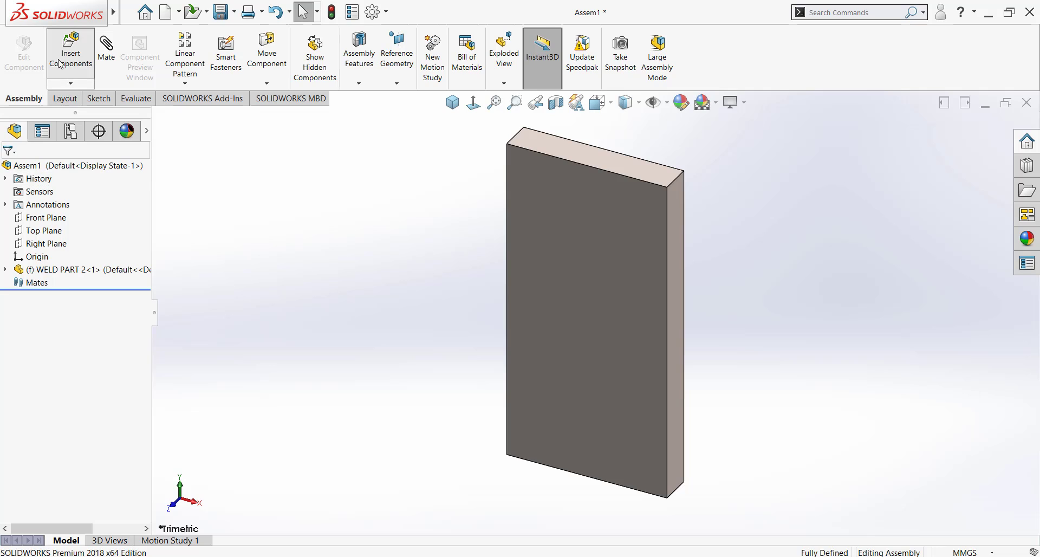
left_click(71, 51)
left_click(44, 318)
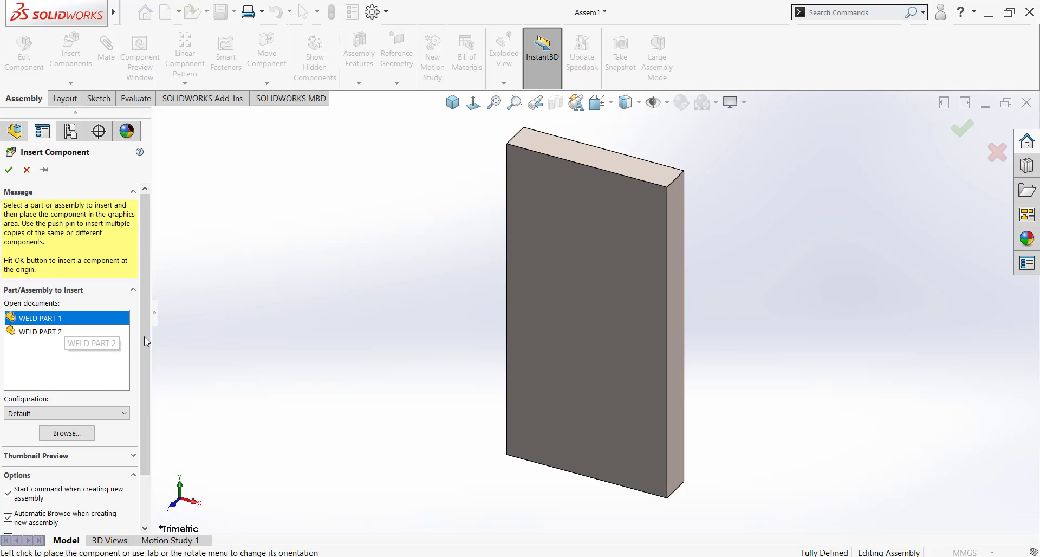
left_click(356, 361)
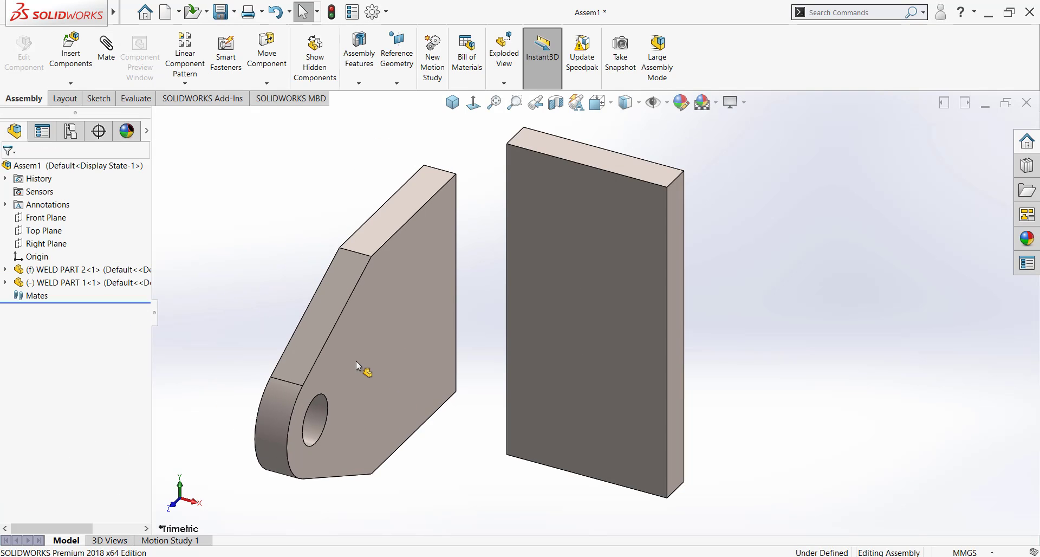
key("f")
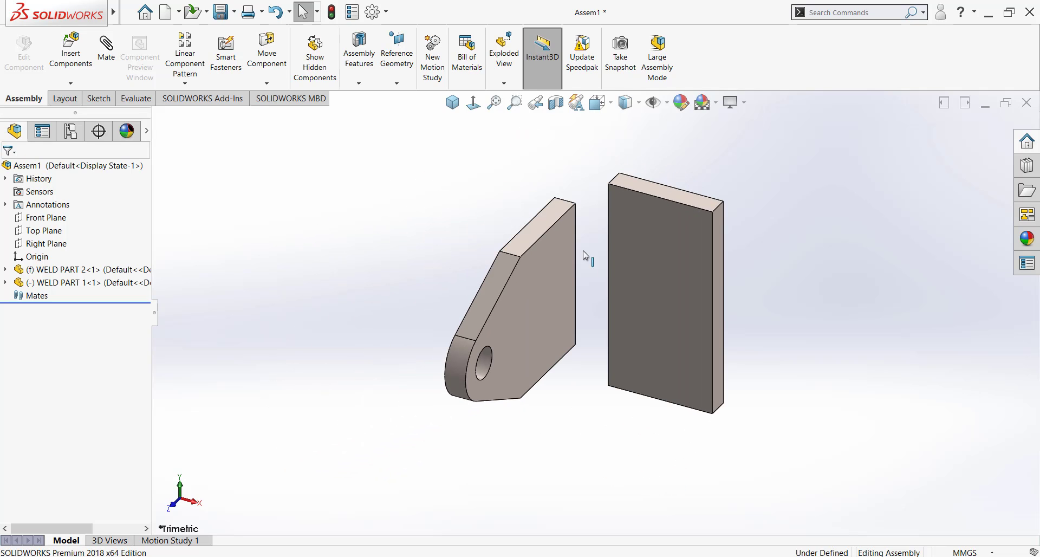
Add a coincident mate between the end plate's large front face and the bracket's flat rear end face.
left_click(639, 246)
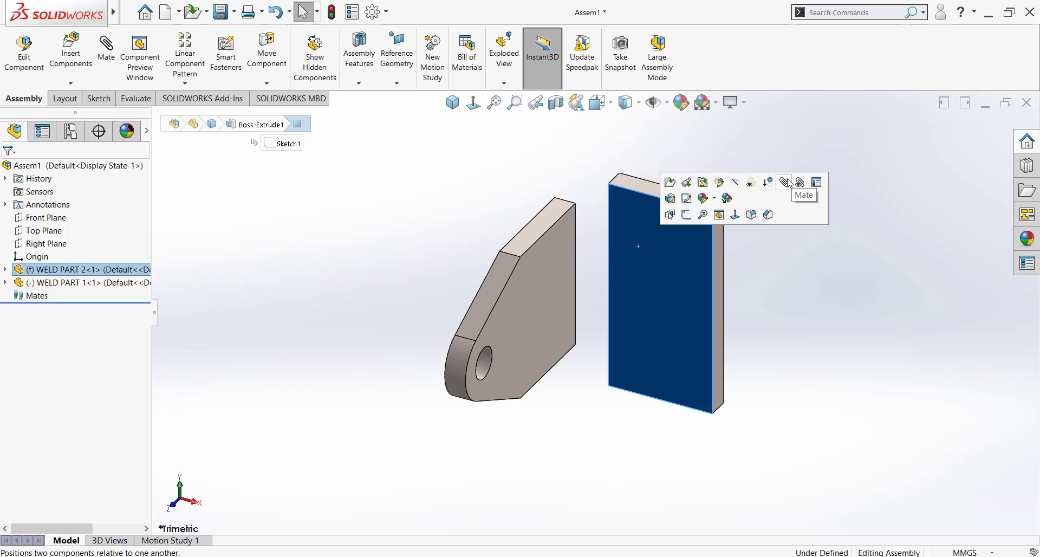
left_click(784, 180)
middle_click_drag(539, 253, 750, 260)
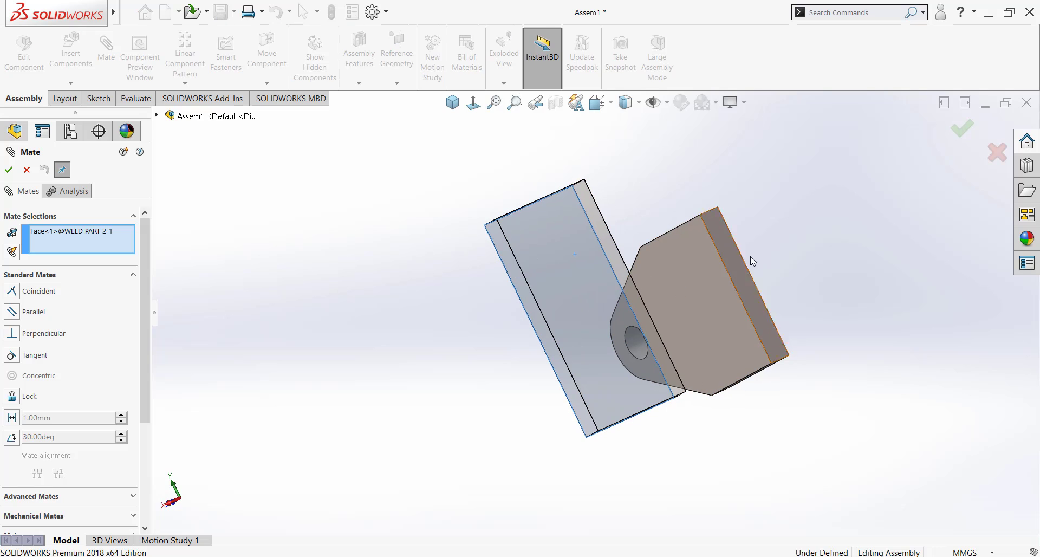
left_click(735, 255)
left_click(587, 245)
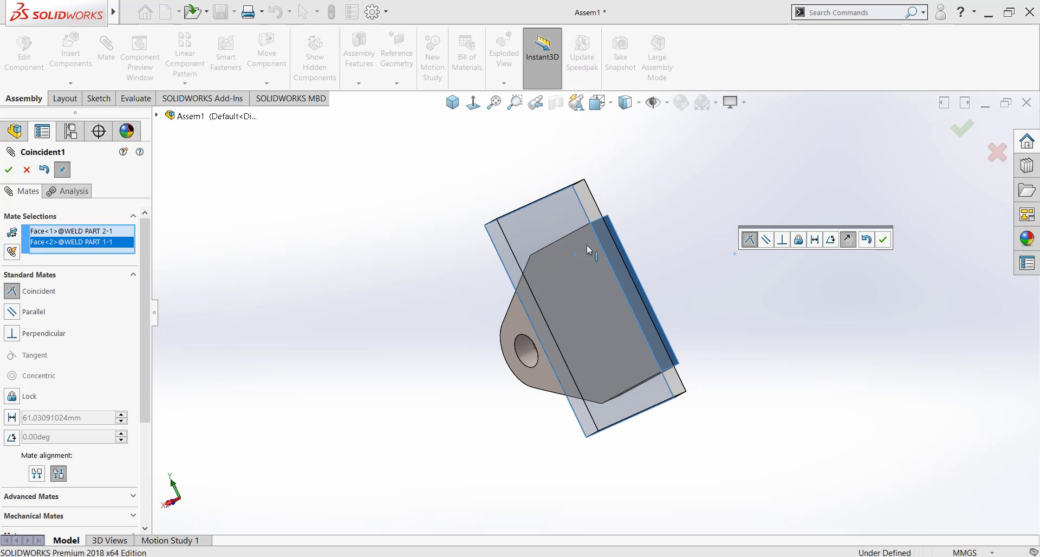
left_click(9, 169)
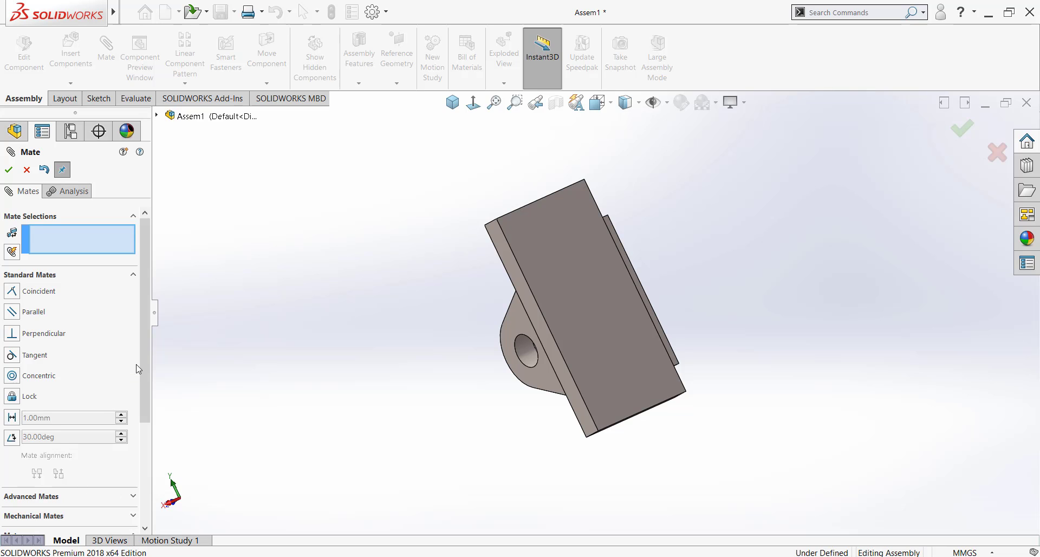
Add a centered width mate using the bracket's two large side faces and the end plate's two long side edge faces.
scroll(138, 369, "down", 3)
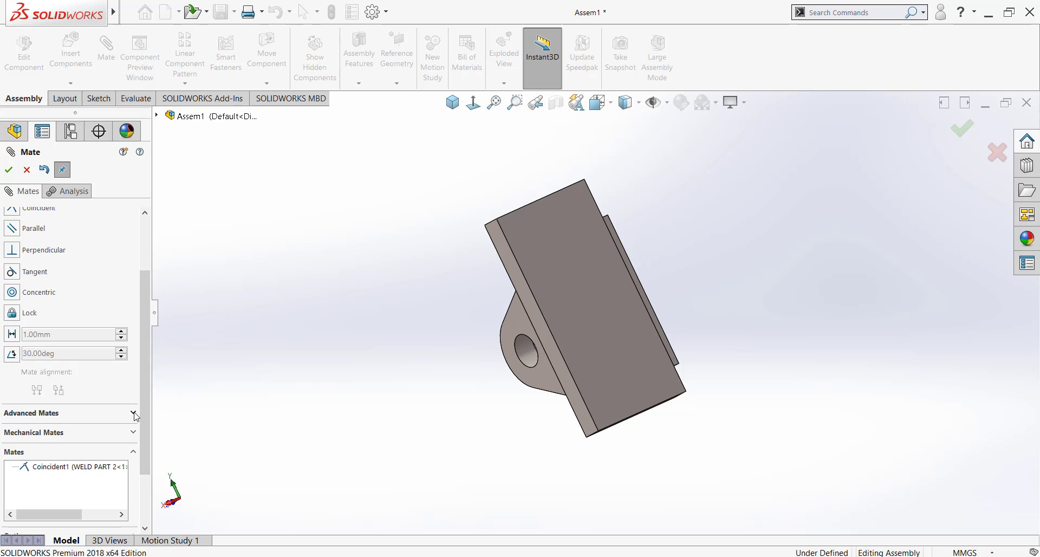
left_click(134, 413)
scroll(15, 222, "up", 3)
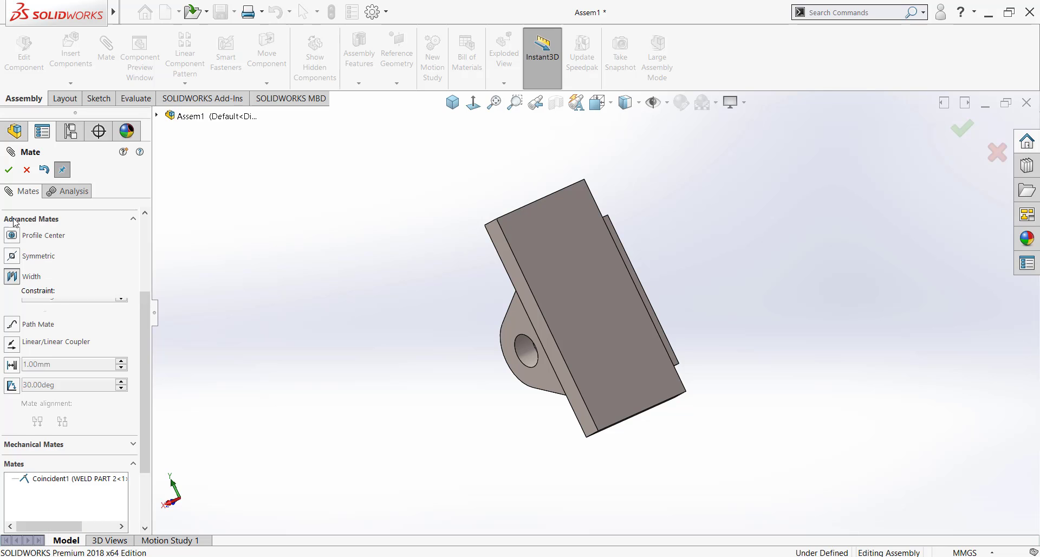
mouse_move(330, 337)
middle_mouse_down()
mouse_move(494, 313)
mouse_move(464, 282)
mouse_move(506, 294)
middle_mouse_up()
left_click(492, 313)
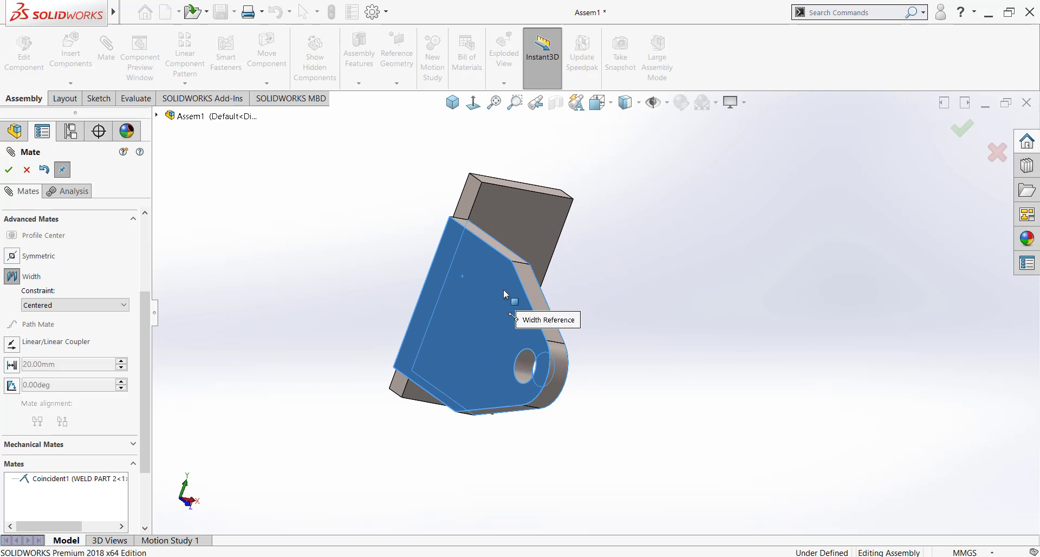
left_click(470, 201)
middle_click_drag(470, 202, 388, 200)
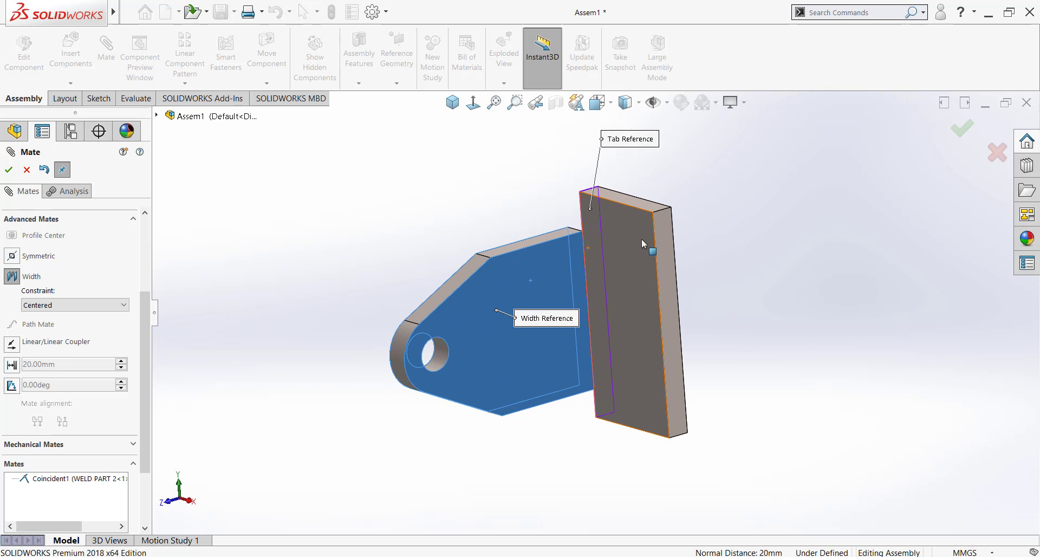
left_click(665, 236)
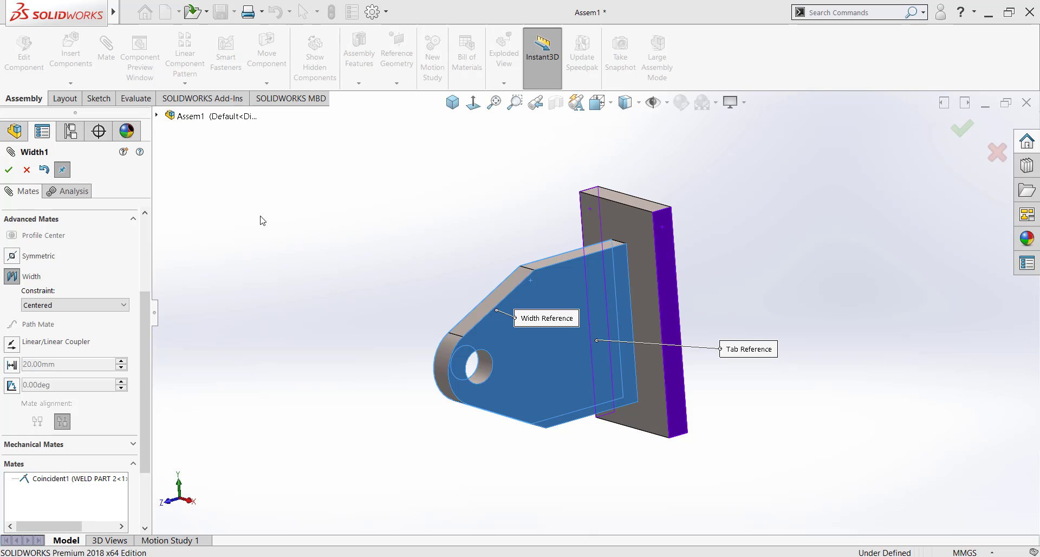
left_click(9, 169)
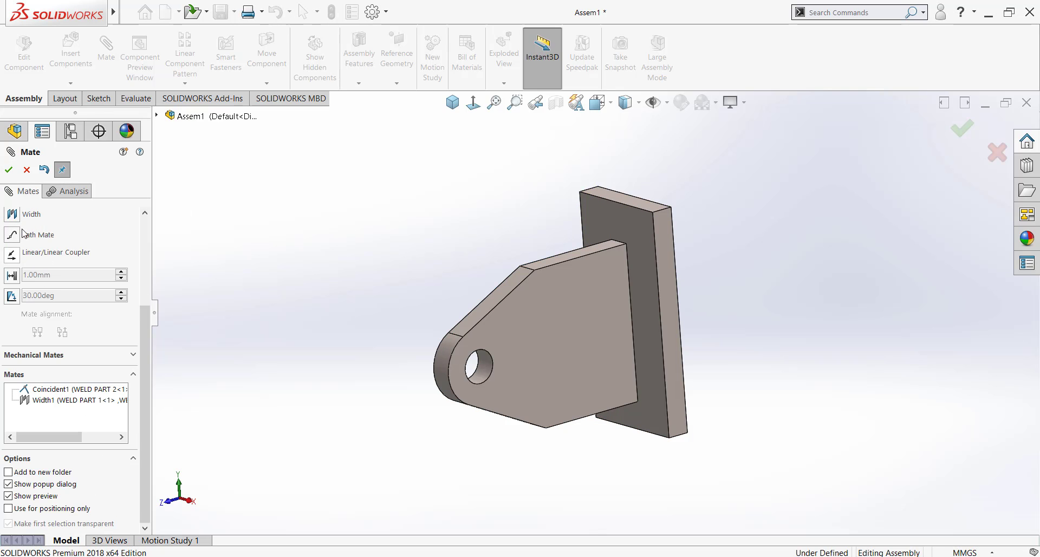
Add a centered width mate between the bracket's upper and lower faces and the end plate's top and bottom faces, and finish mating.
left_click(13, 215)
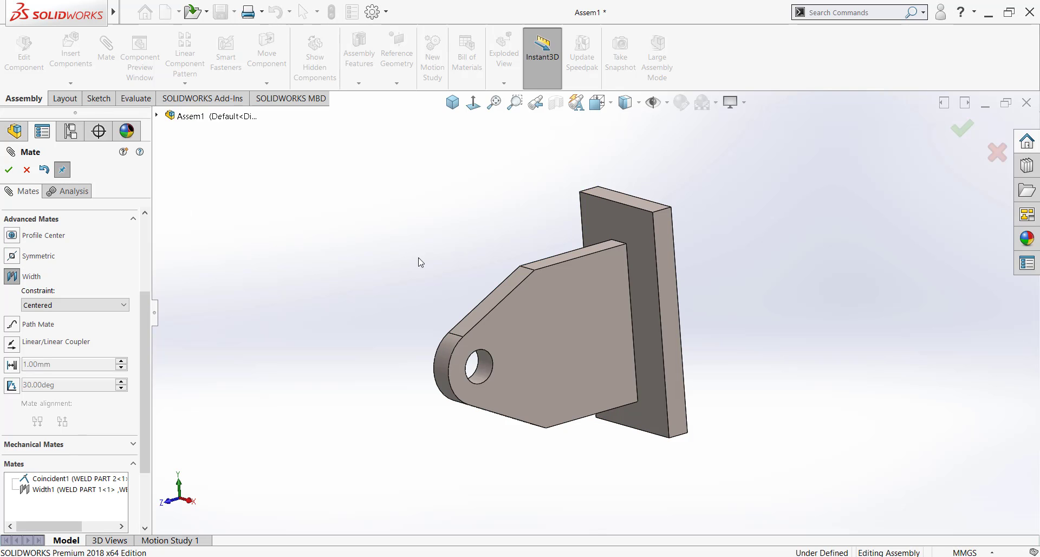
left_click(567, 259)
middle_click_drag(589, 345, 582, 373)
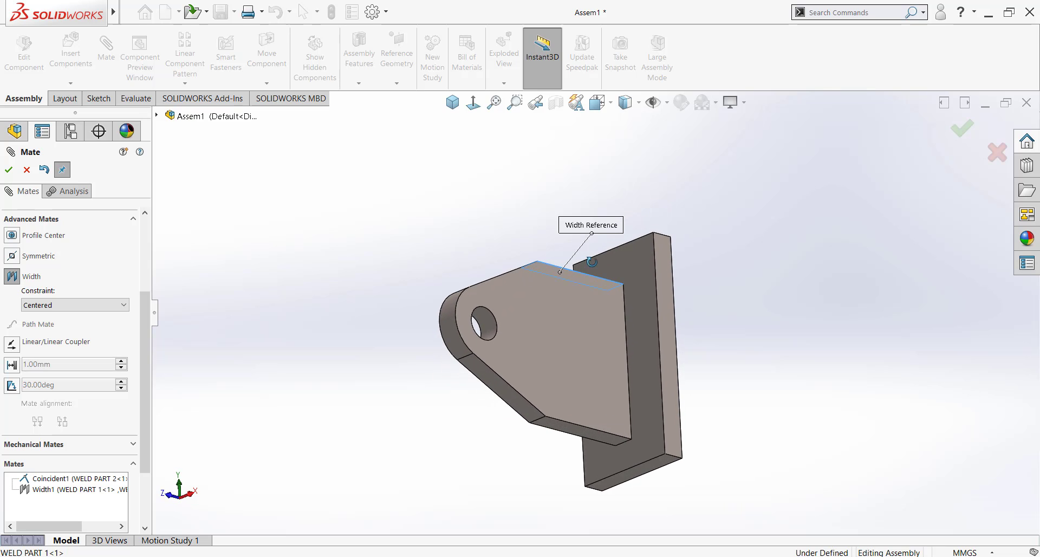
left_click(569, 432)
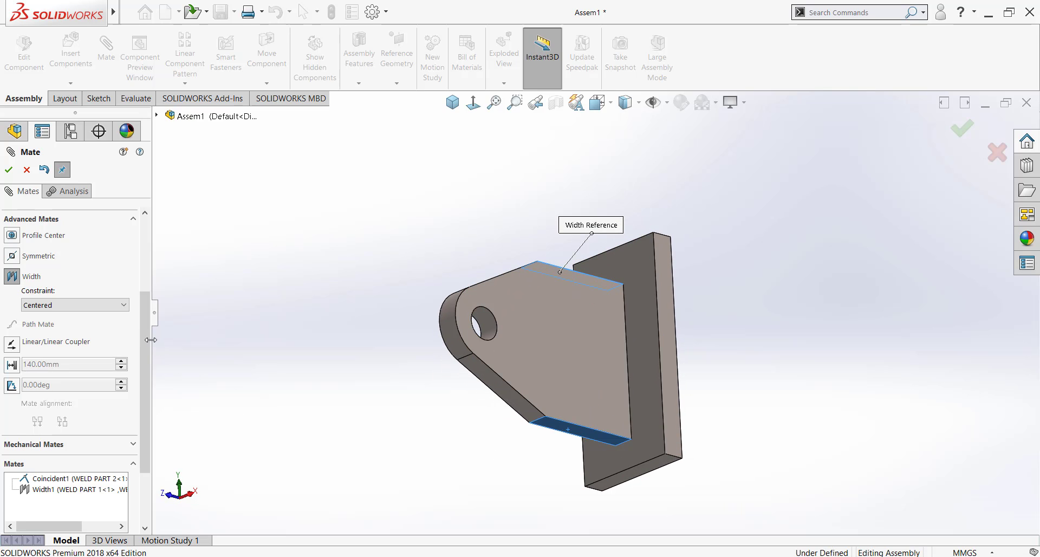
left_click(642, 475)
middle_click_drag(642, 475, 433, 278)
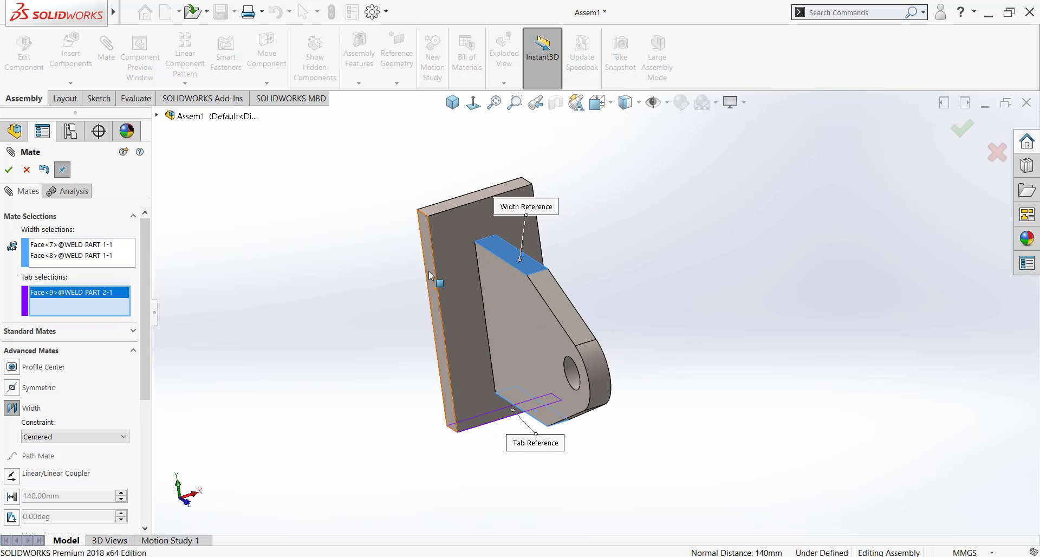
left_click(440, 211)
left_click(9, 170)
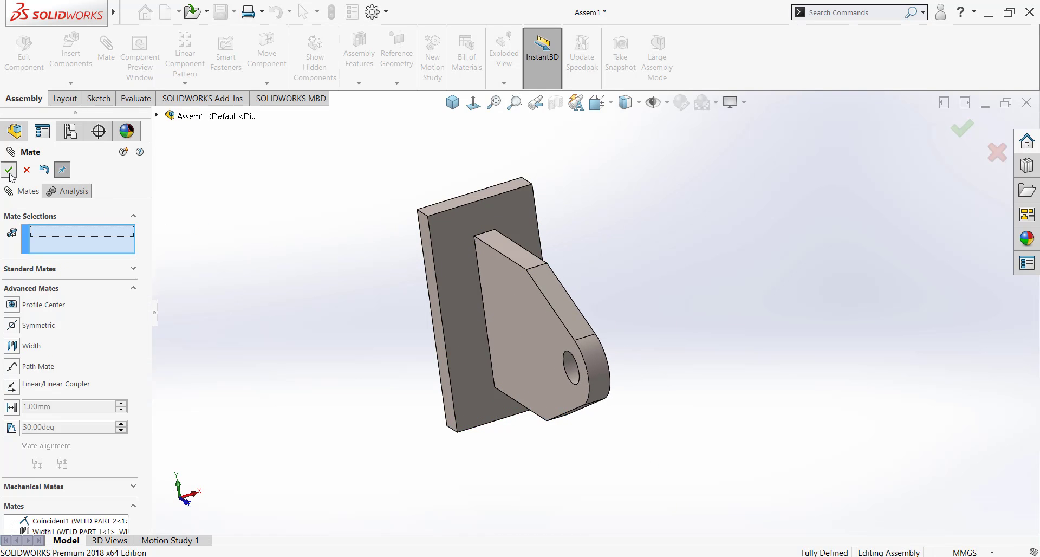
left_click(9, 170)
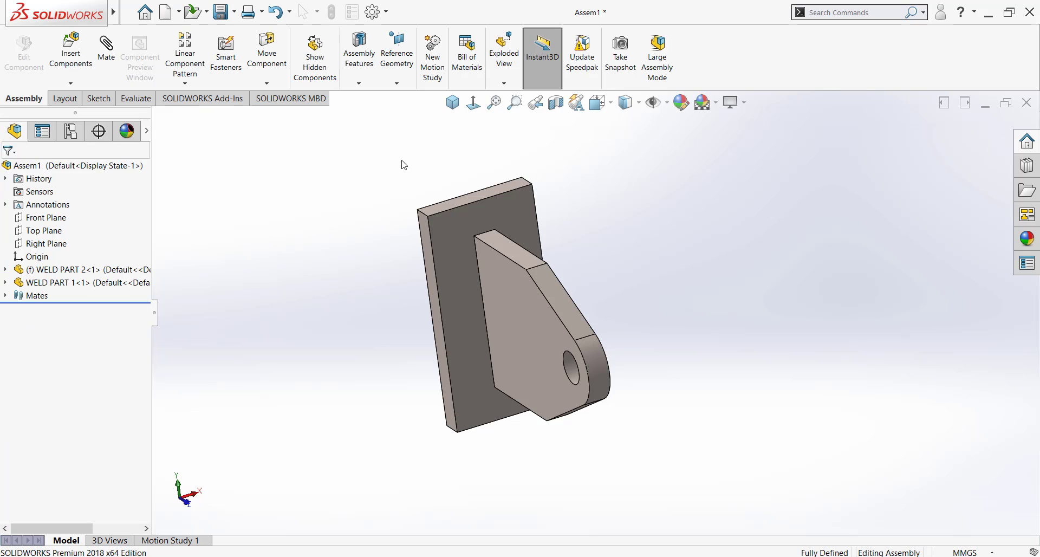
Show the assembly in isometric view and load the SOLIDWORKS Simulation add-in.
left_click(454, 106)
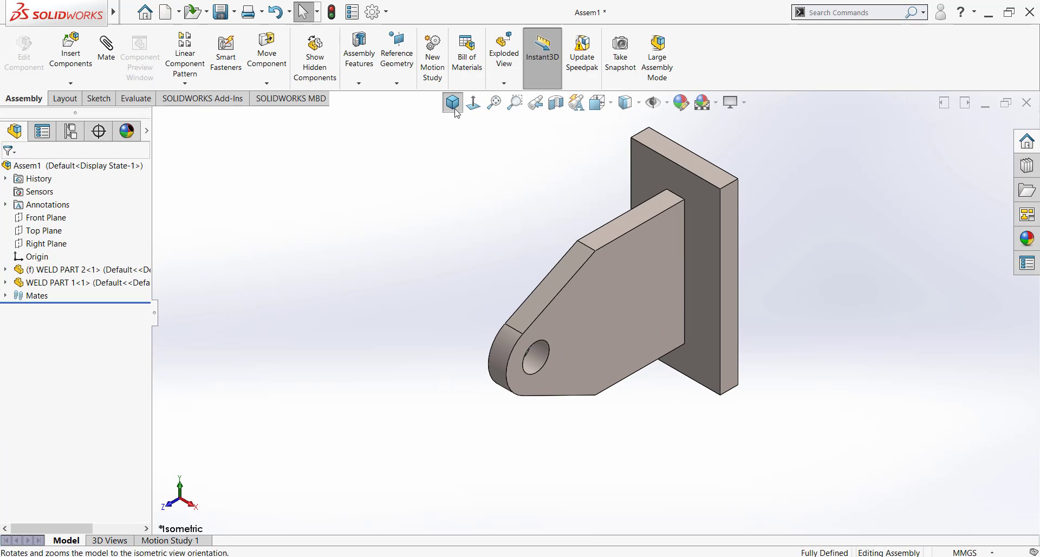
left_click(386, 12)
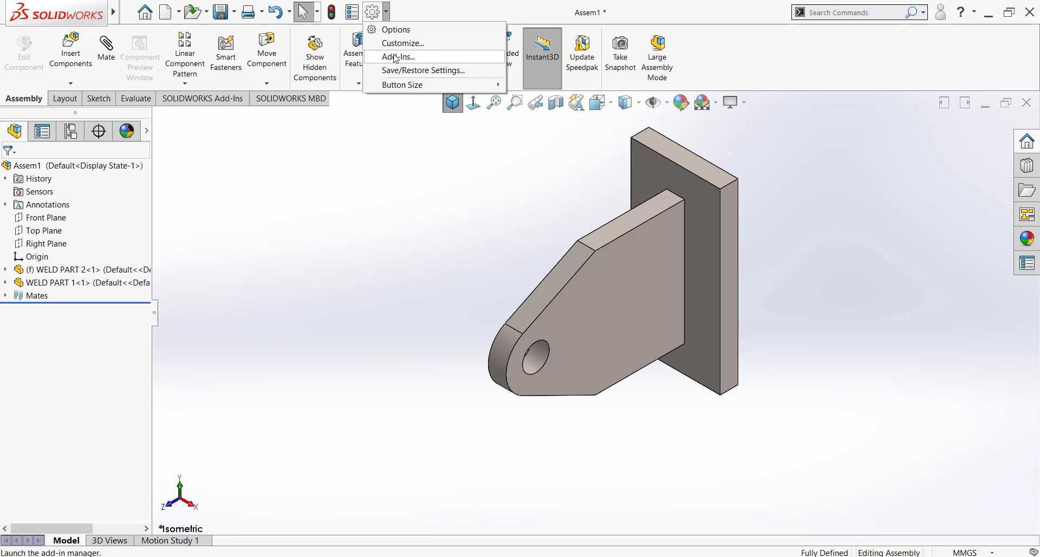
left_click(399, 56)
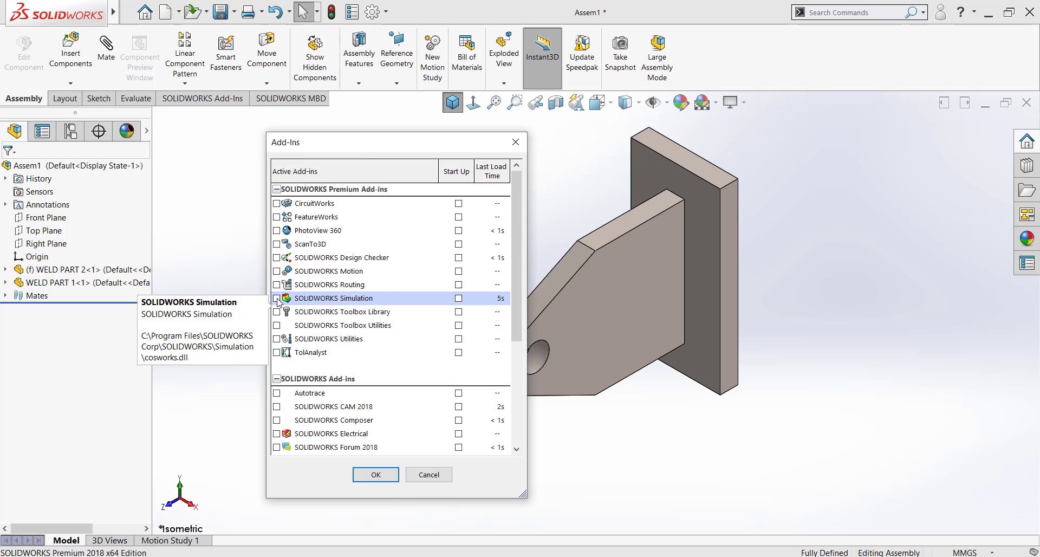
left_click(376, 475)
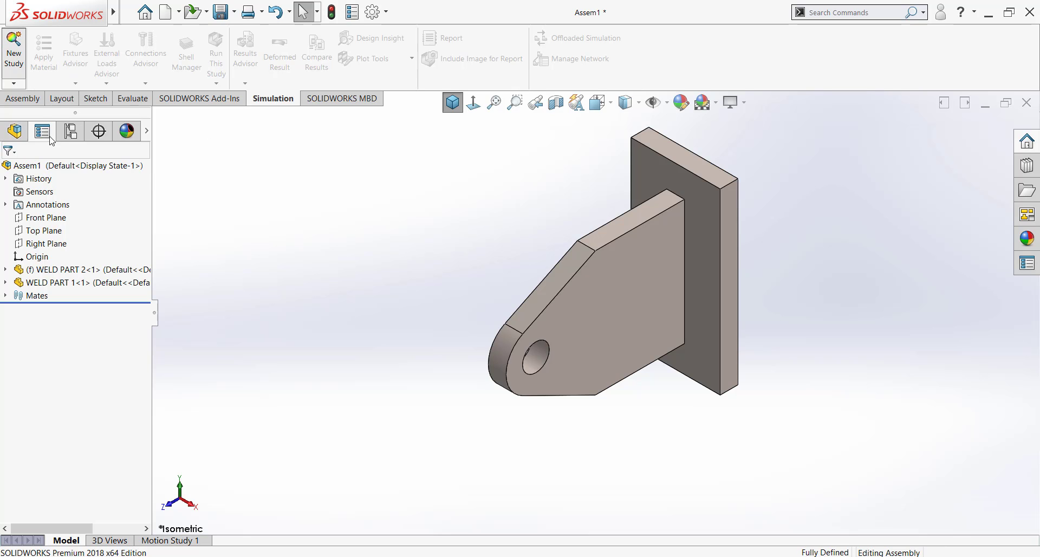
Create the static study Static 1 and apply Alloy Steel to all parts in it.
left_click(12, 171)
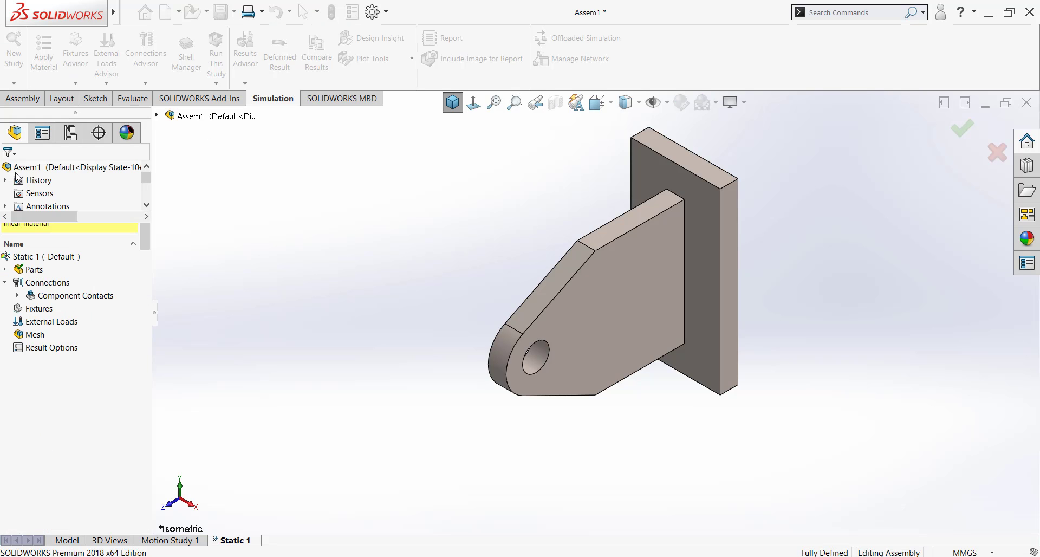
left_click(5, 270)
right_click(19, 269)
left_click(57, 278)
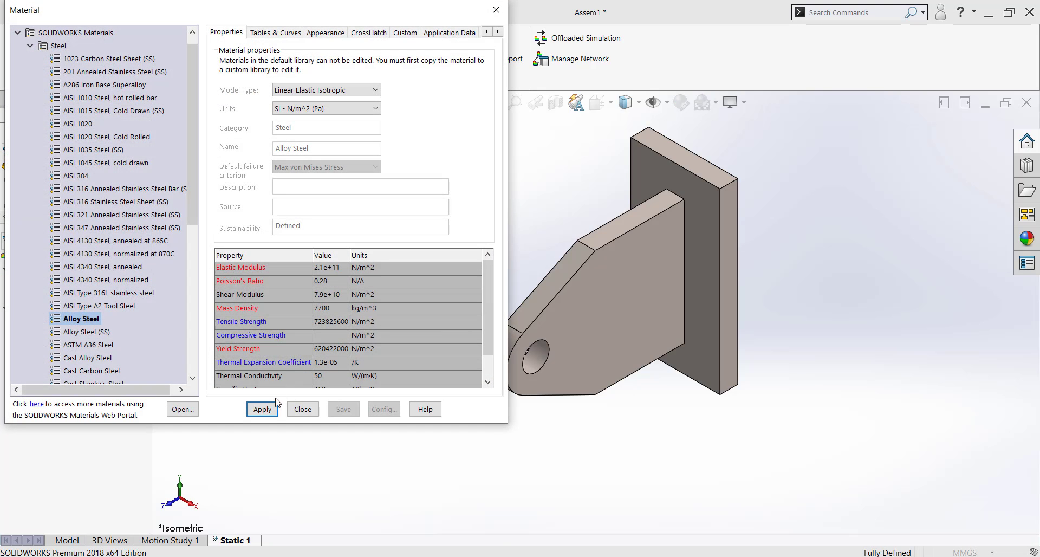
left_click(276, 405)
left_click(302, 409)
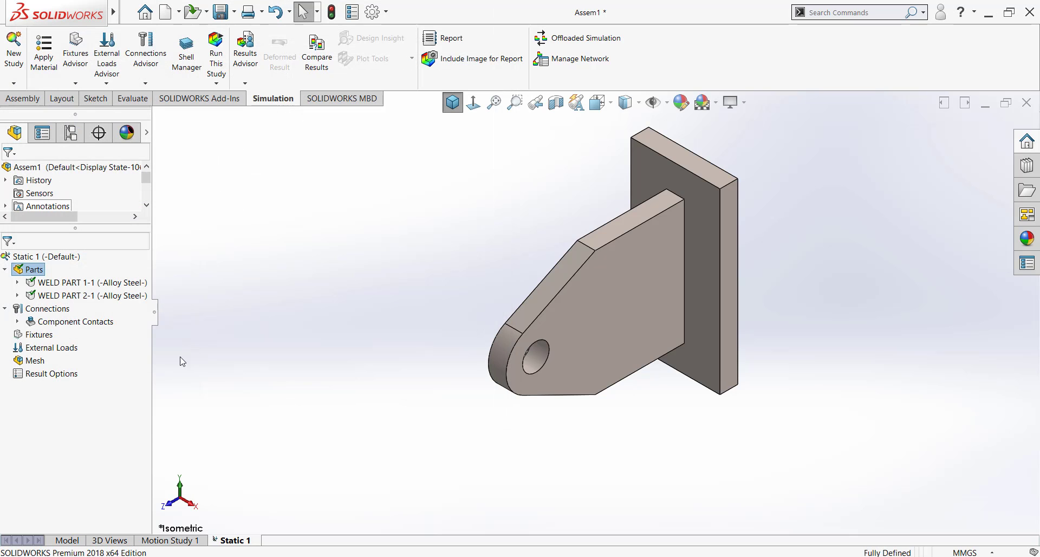
Define WELD PART 1 as a thick shell from its large visible side face, 20 mm thick with the bottom-surface offset of -0.5.
right_click(74, 287)
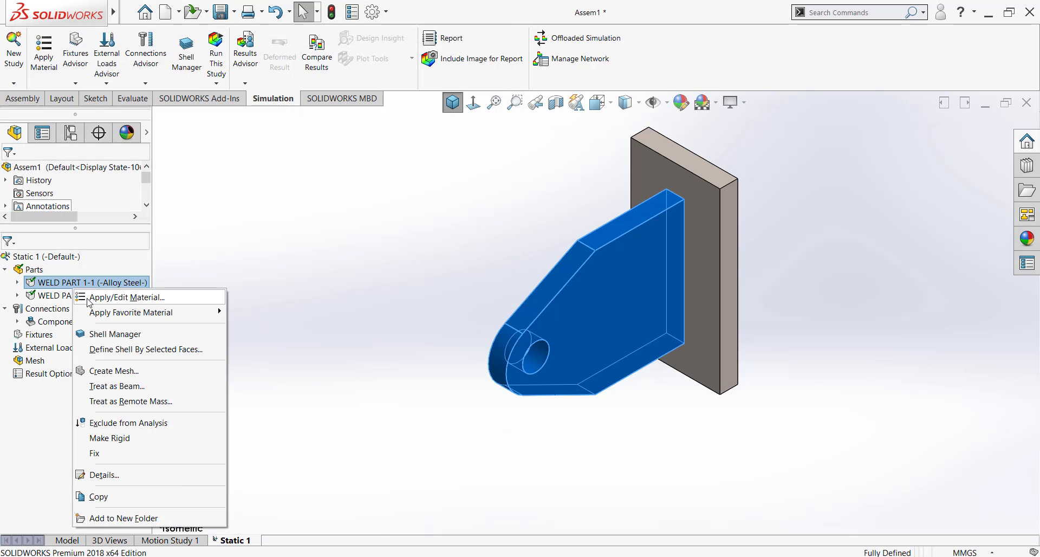
left_click(129, 351)
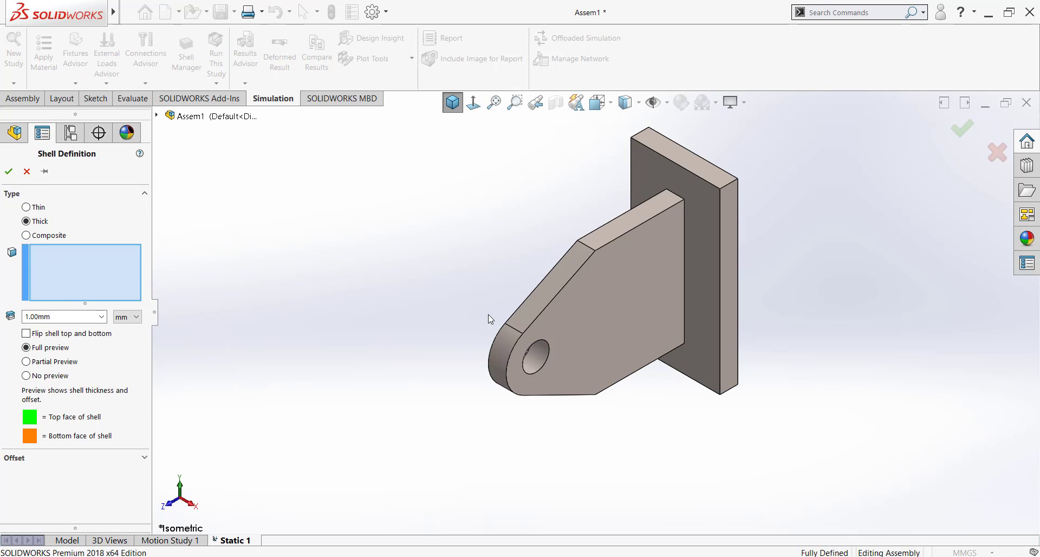
left_click(613, 314)
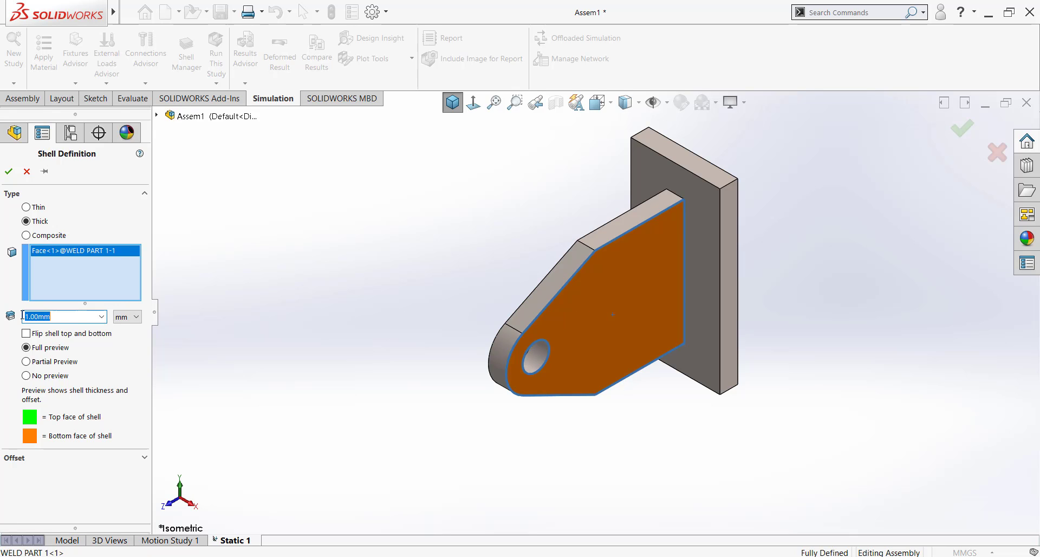
type("20")
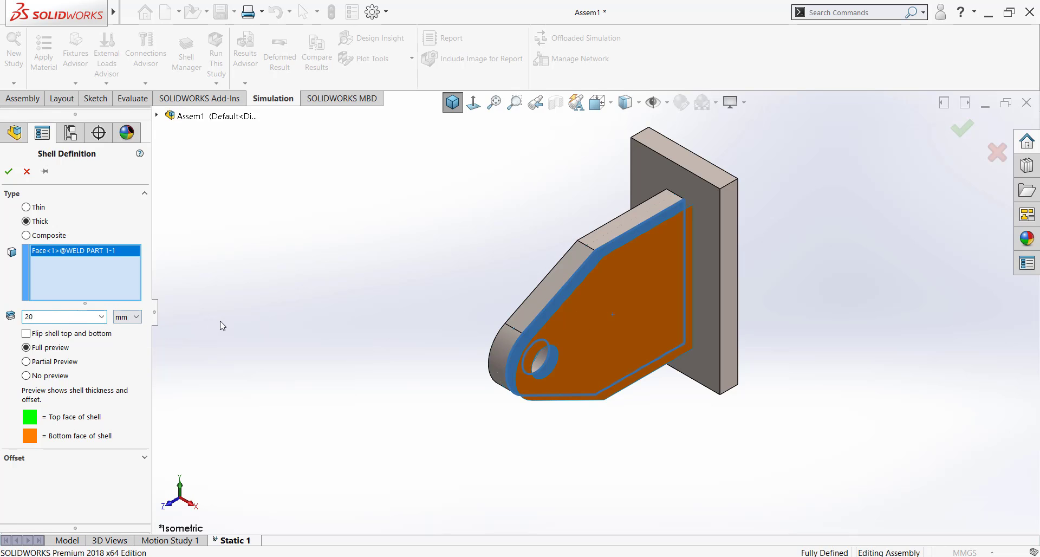
left_click(15, 460)
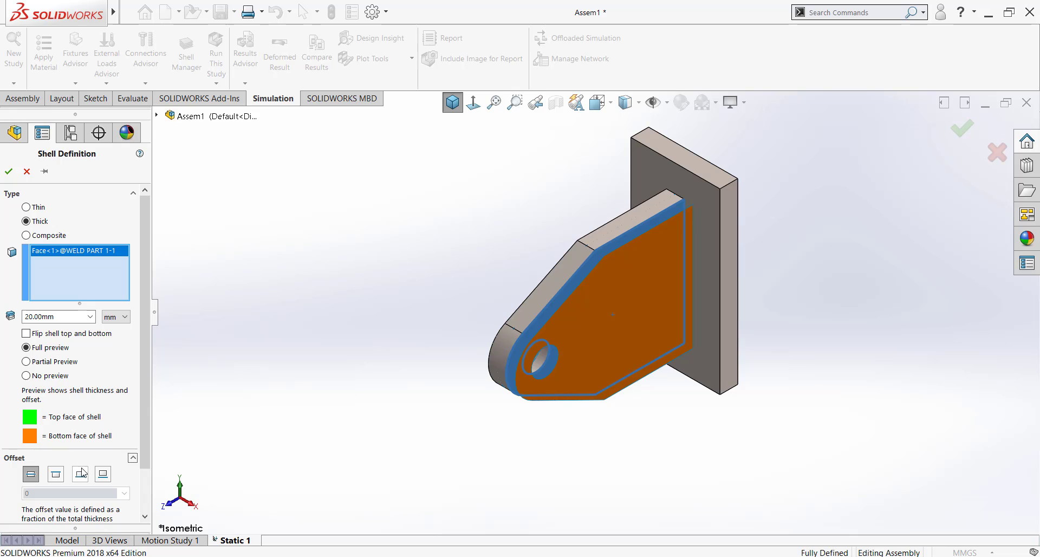
left_click(81, 473)
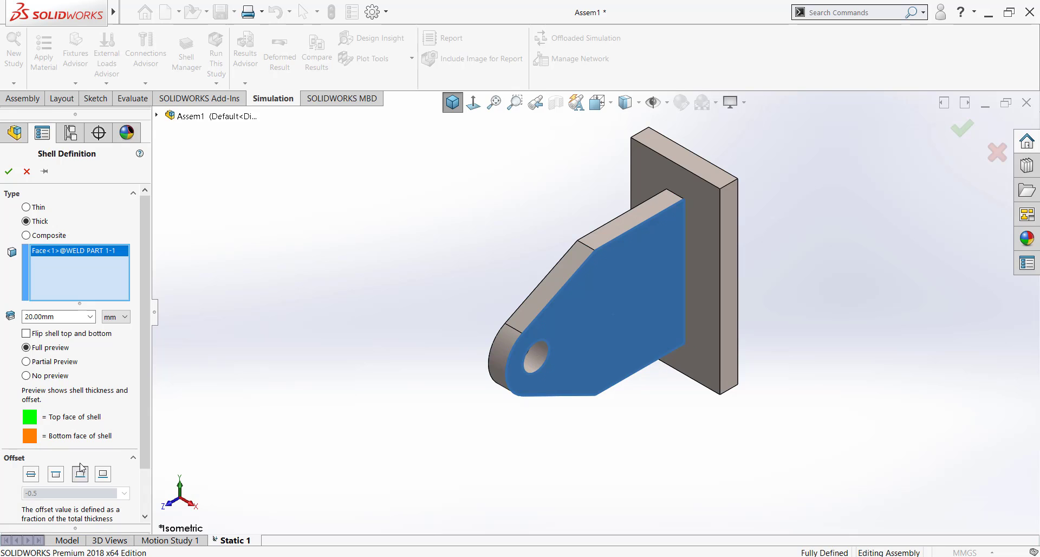
left_click(8, 173)
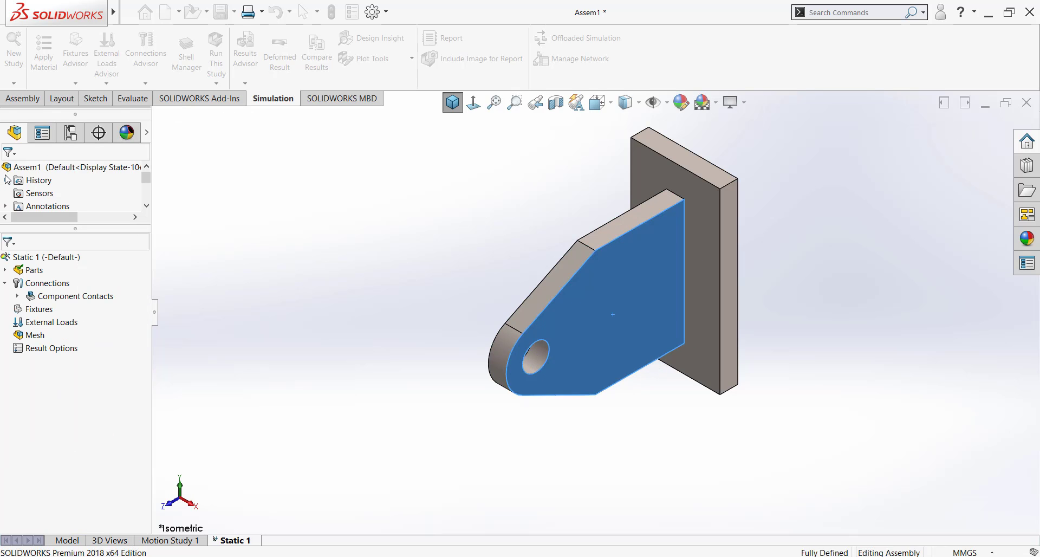
Define WELD PART 2 as a thick shell from its face toward the bracket, 20 mm thick with the bottom-surface offset of -0.5.
left_click(7, 270)
right_click(52, 298)
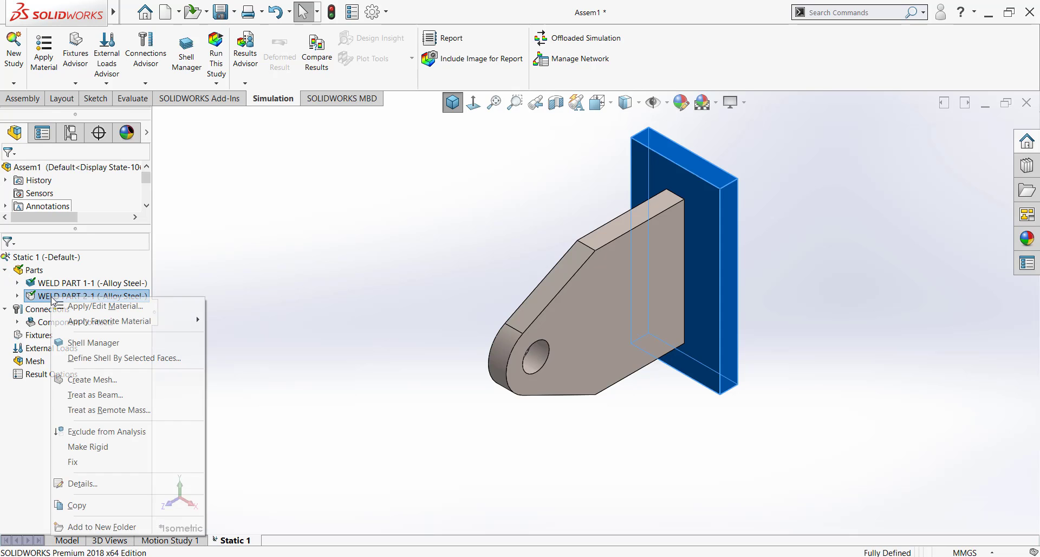
left_click(91, 358)
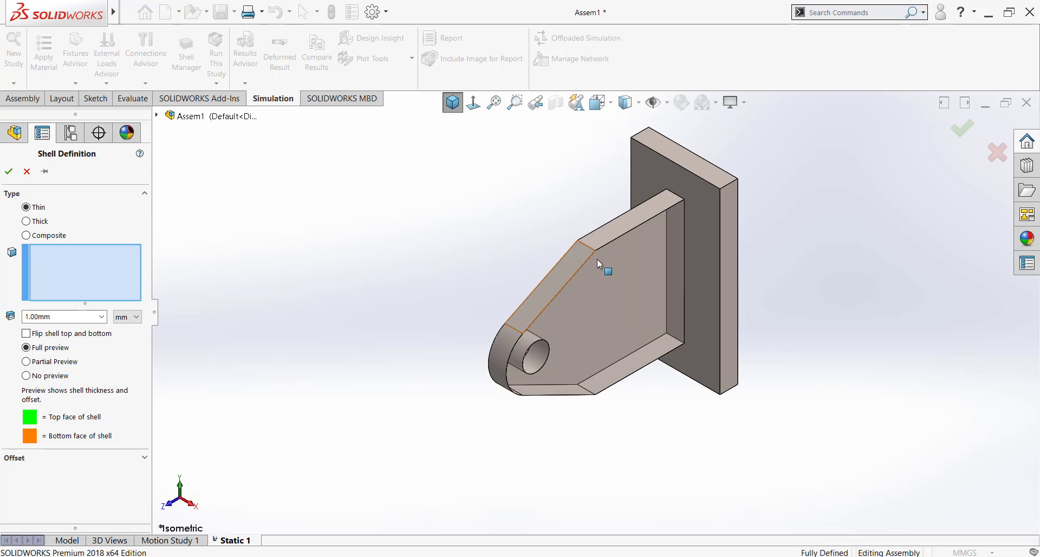
left_click(699, 205)
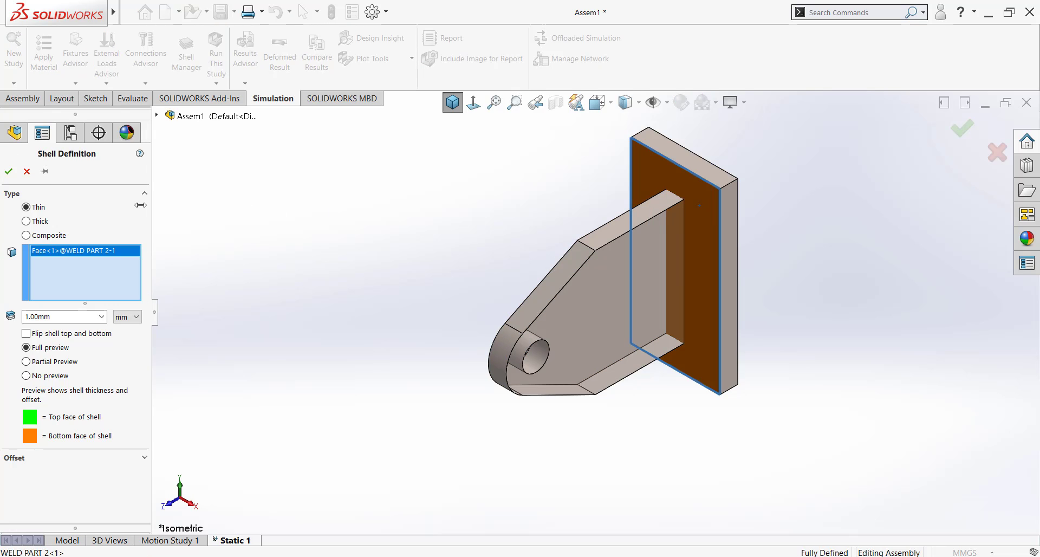
double_click(49, 316)
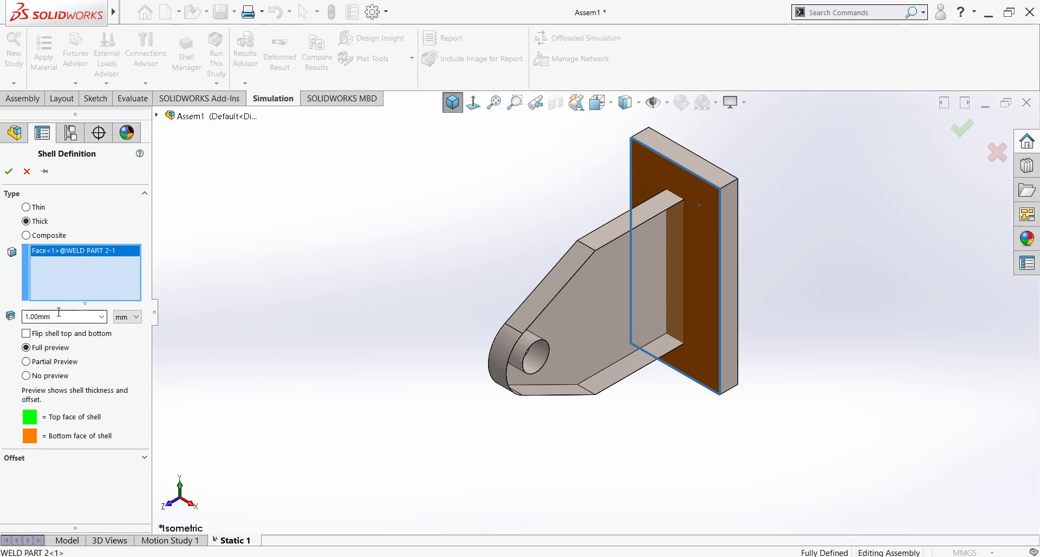
type("20")
key("Return")
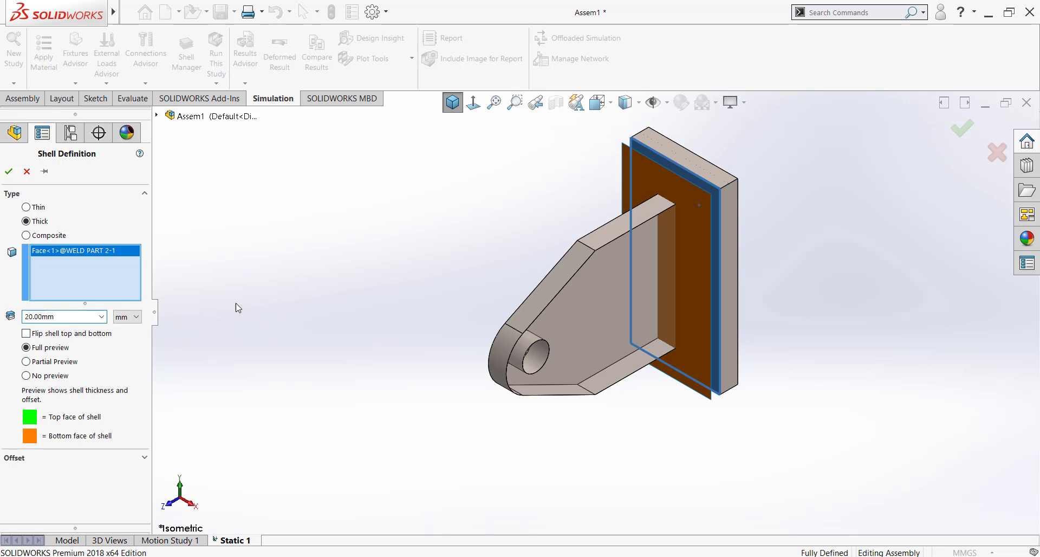
left_click(37, 458)
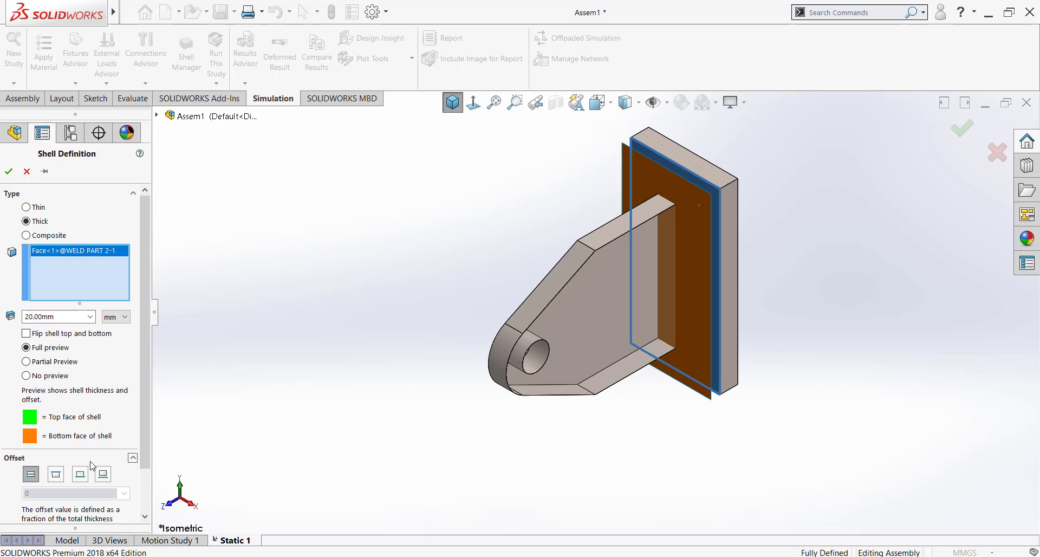
left_click(83, 473)
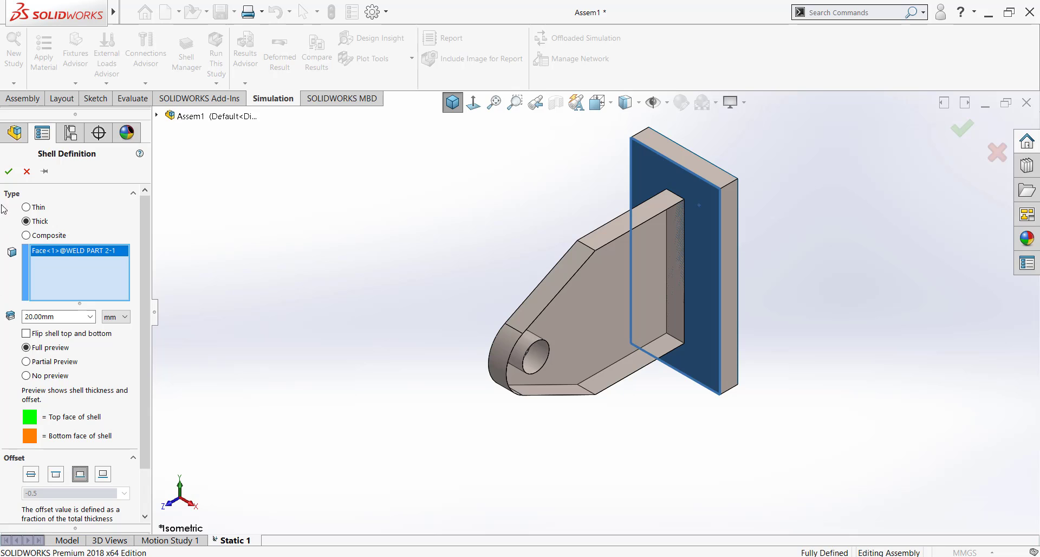
left_click(8, 172)
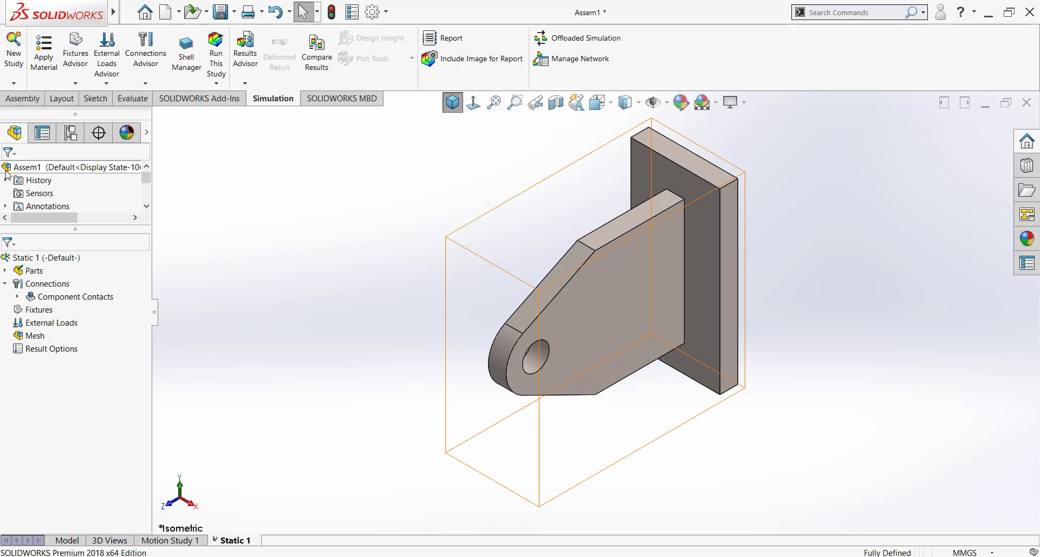
Delete the bonded Global Contact from the component contacts of Static 1.
left_click(17, 297)
right_click(52, 309)
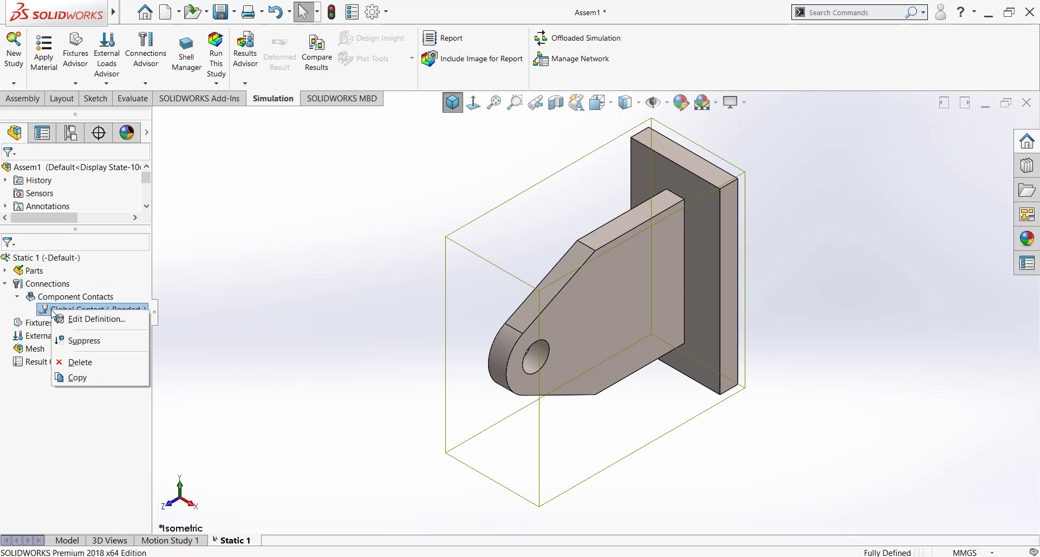
left_click(82, 362)
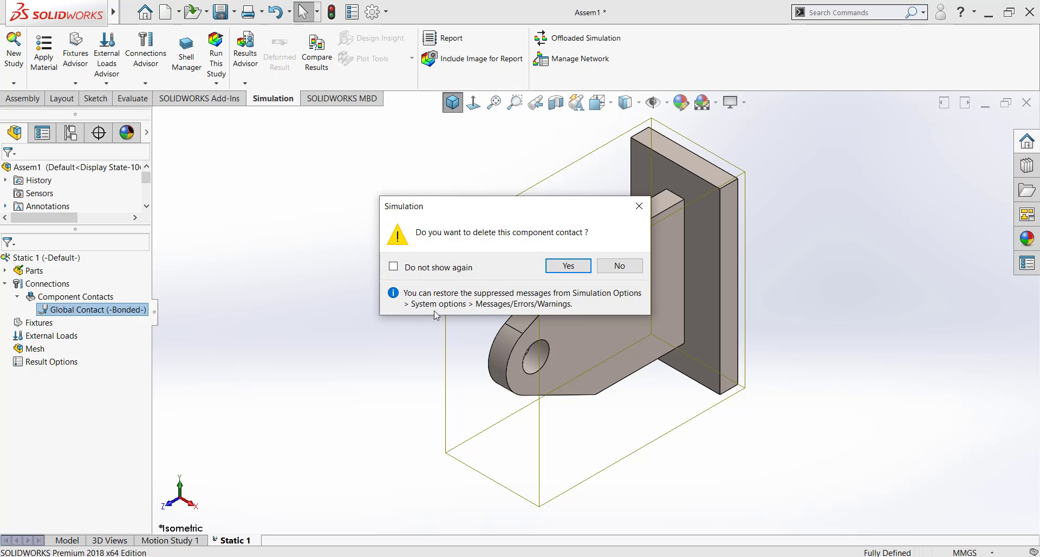
left_click(563, 263)
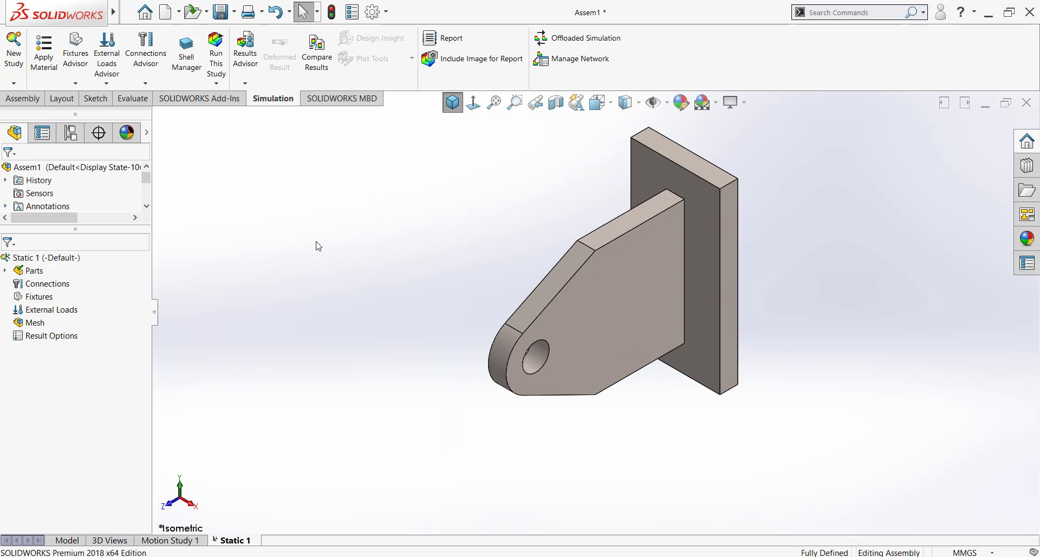
Apply a Fixed Geometry fixture to the upper and lower edges of the end plate's bracket-side face.
left_click(453, 102)
left_click(38, 296)
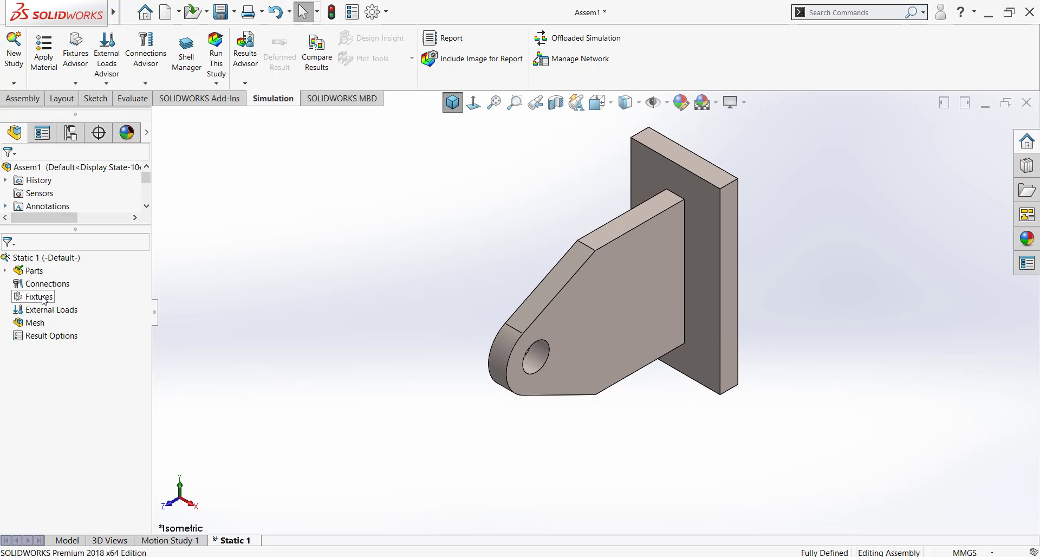
right_click(43, 298)
left_click(70, 327)
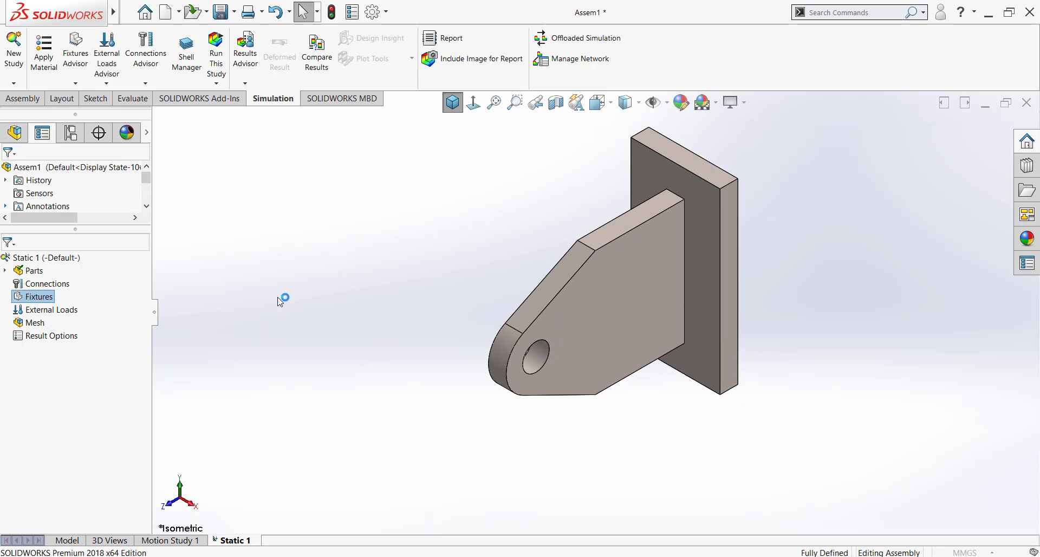
left_click(659, 151)
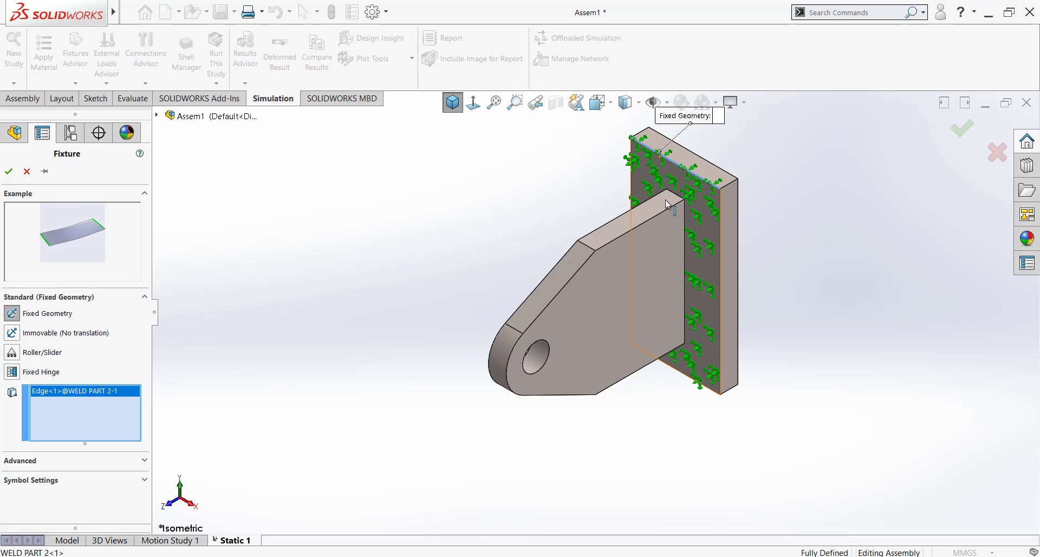
left_click(683, 373)
middle_click_drag(683, 373, 651, 209)
left_click(458, 109)
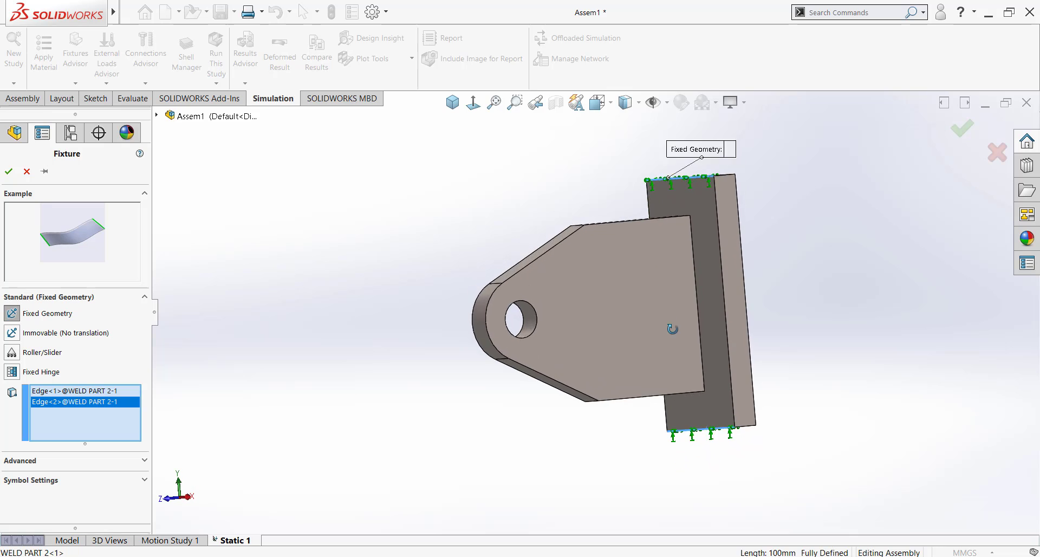
left_click(9, 171)
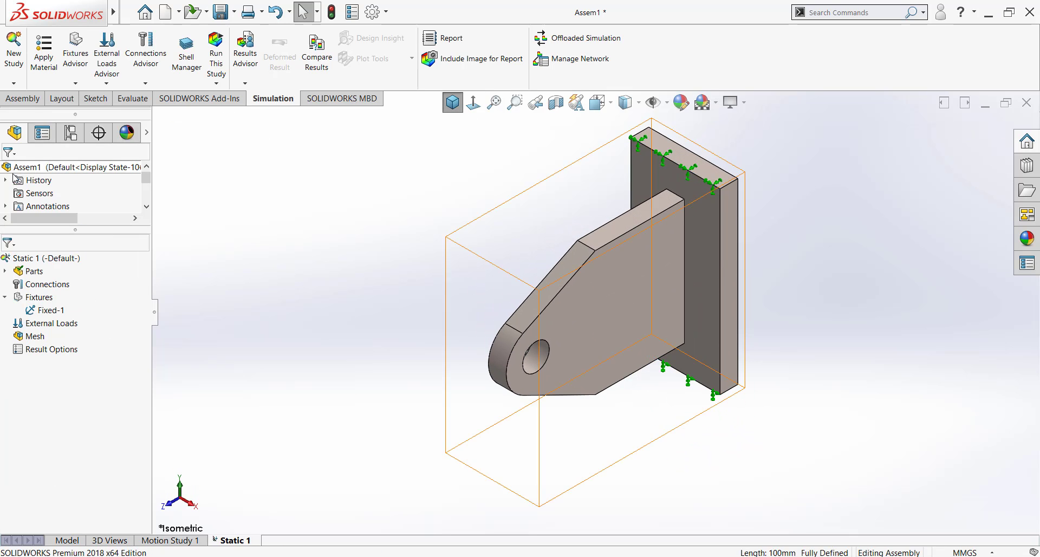
Start a force load on the circular front edge of the bracket's hole.
right_click(38, 324)
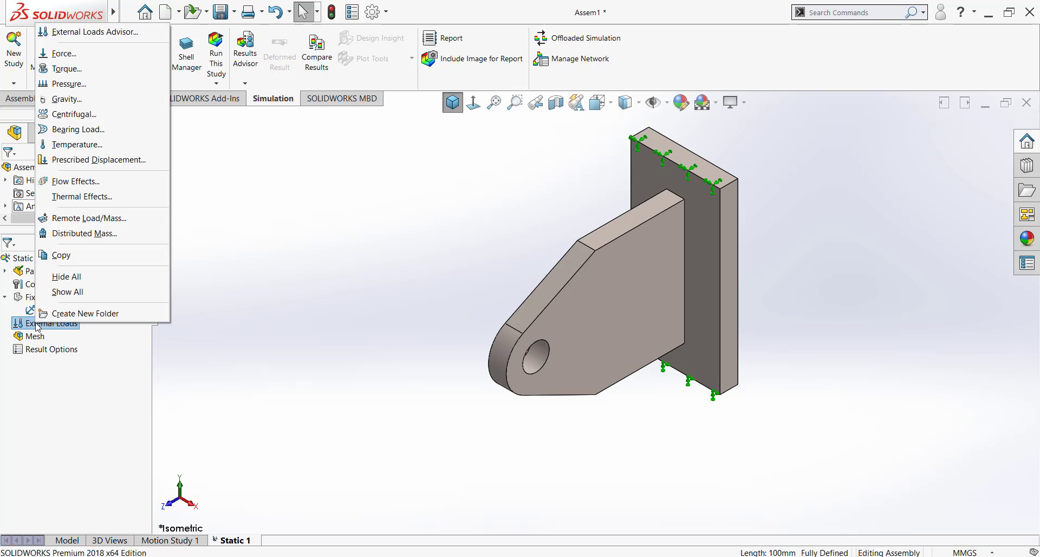
left_click(67, 53)
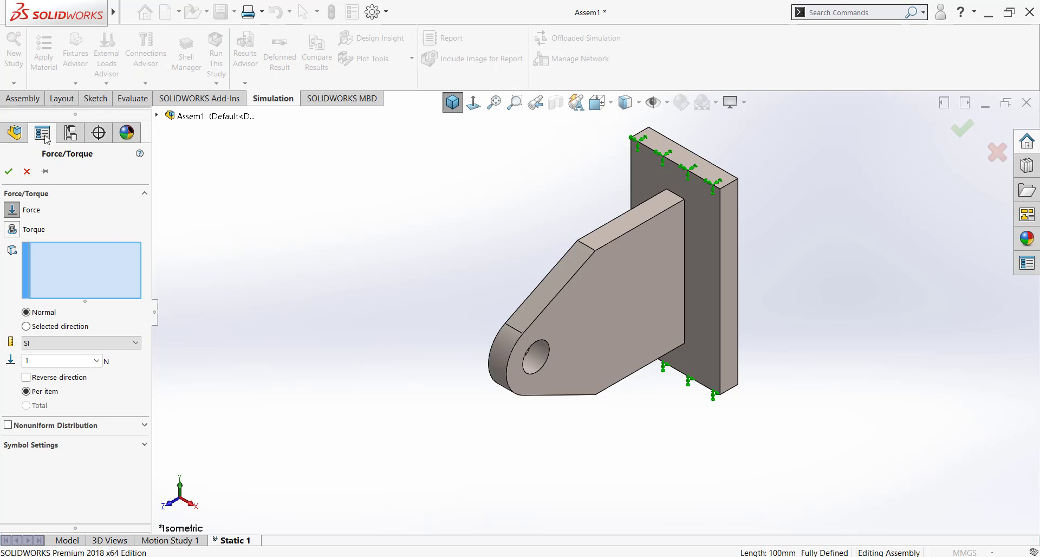
left_click(544, 341)
Switch to the weld 3 PDF in Adobe Reader, check the load P at the bracket hole, and return to SOLIDWORKS.
key("alt+Tab")
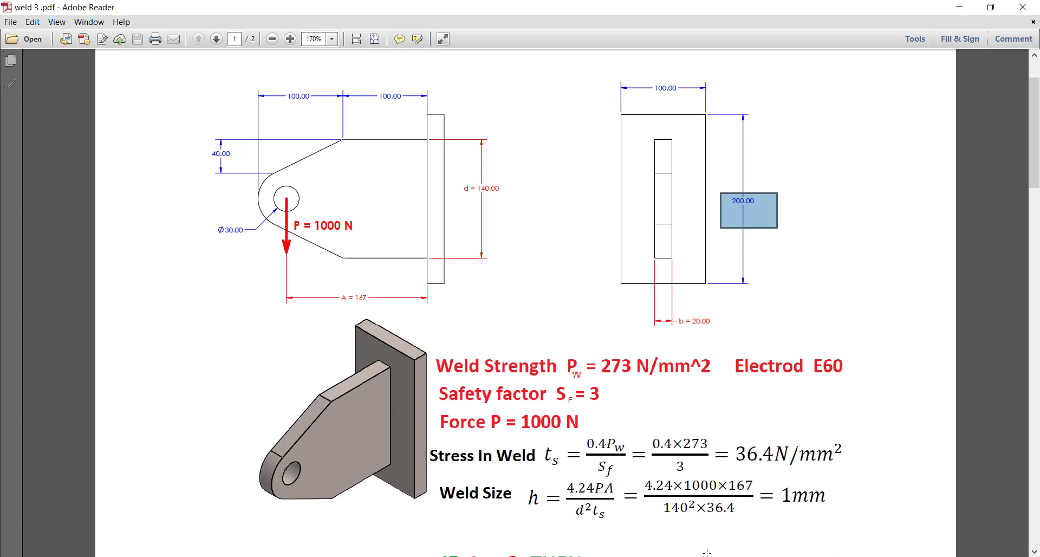
left_click_drag(268, 197, 363, 266)
left_click(265, 288)
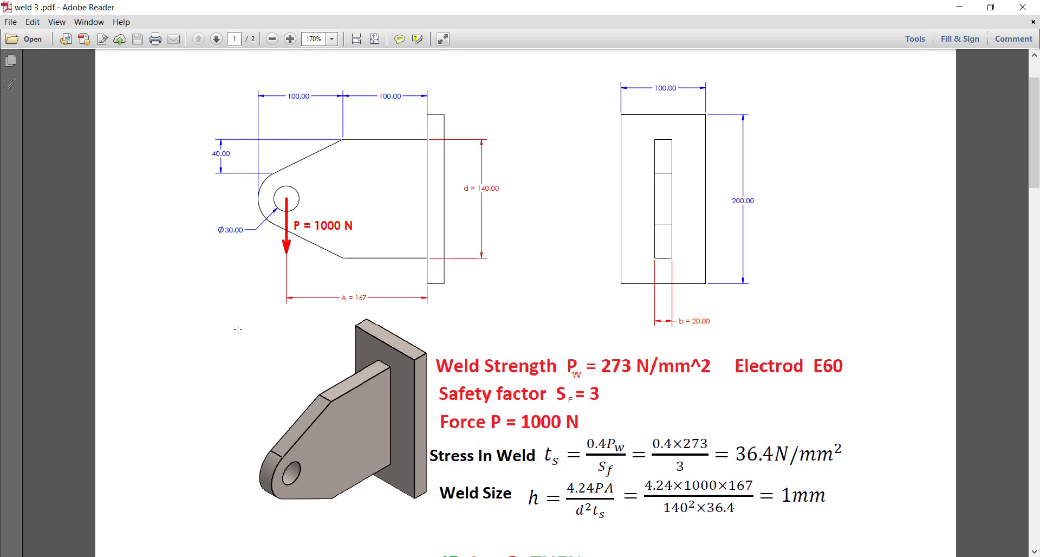
key("alt+Tab")
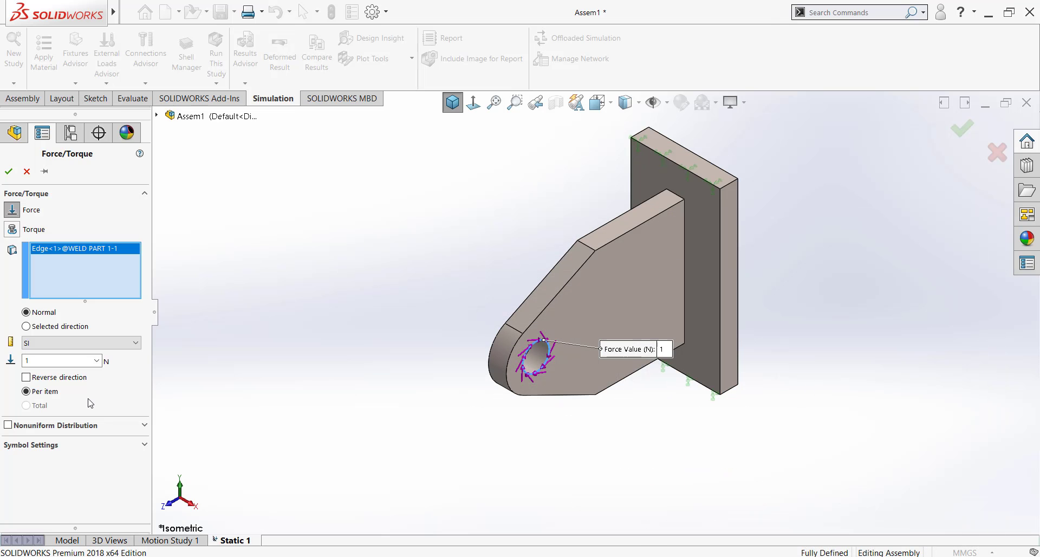
Direct the force normal to the bracket's flat top face and set it to 1000 N per item.
left_click(61, 327)
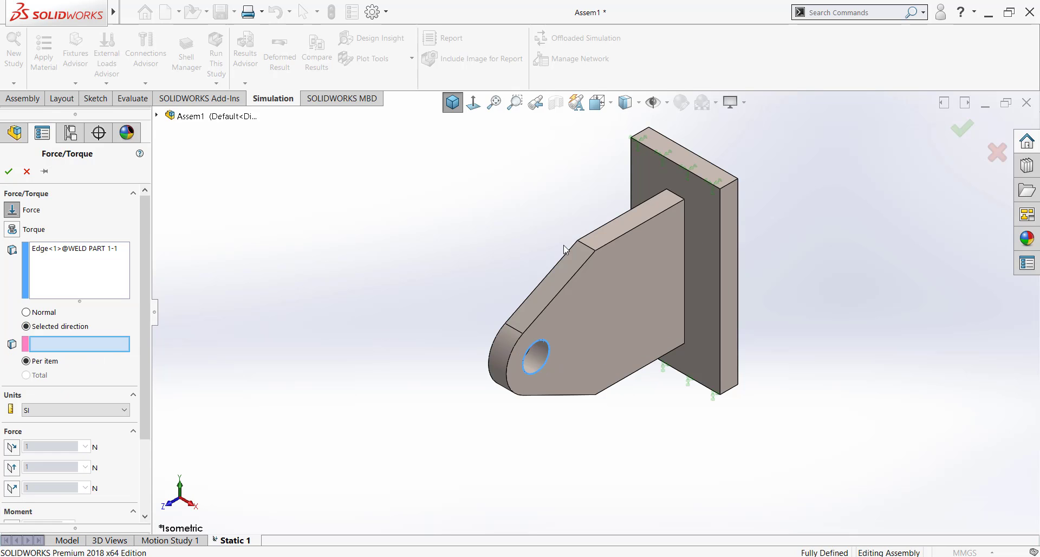
left_click(619, 230)
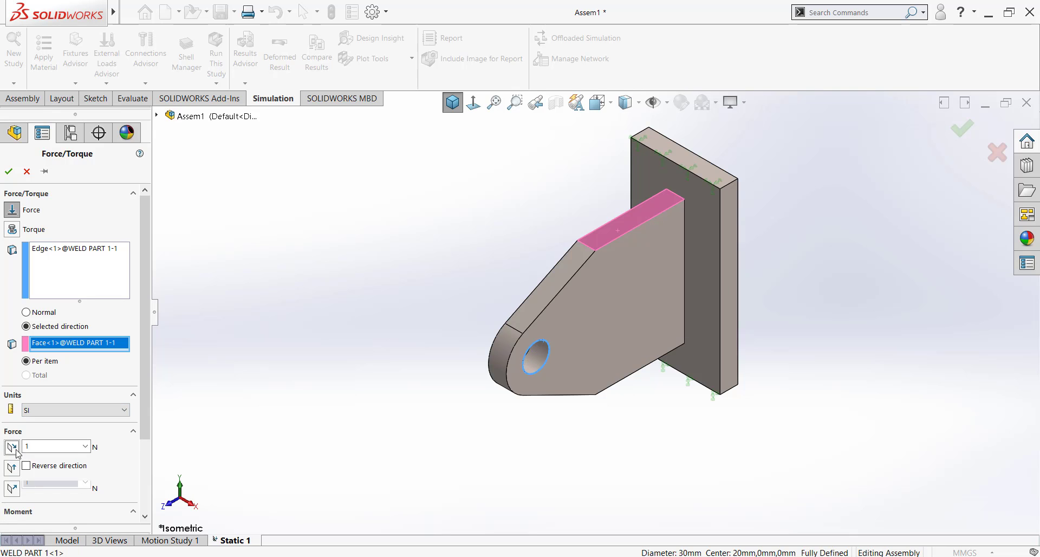
left_click(12, 488)
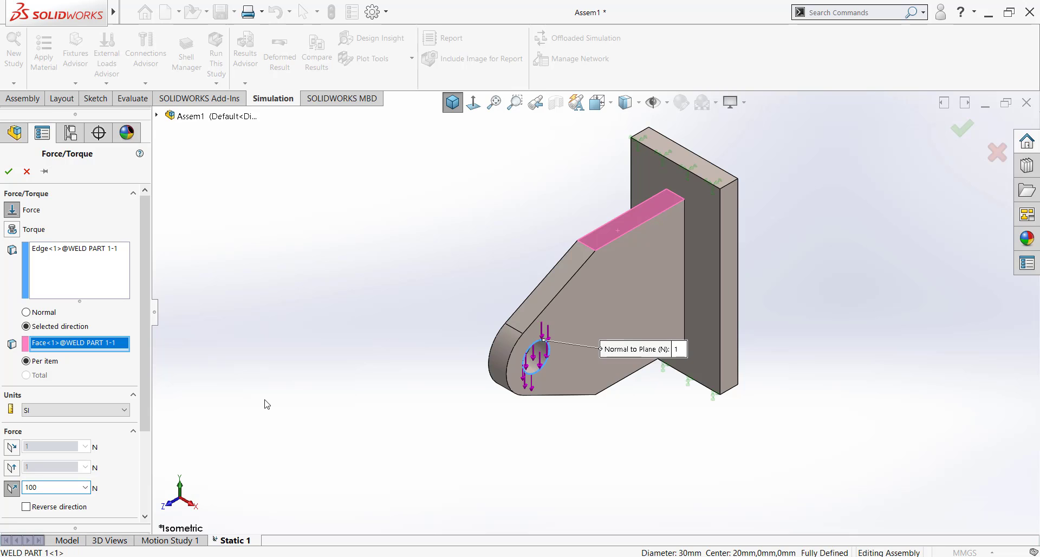
key("Return")
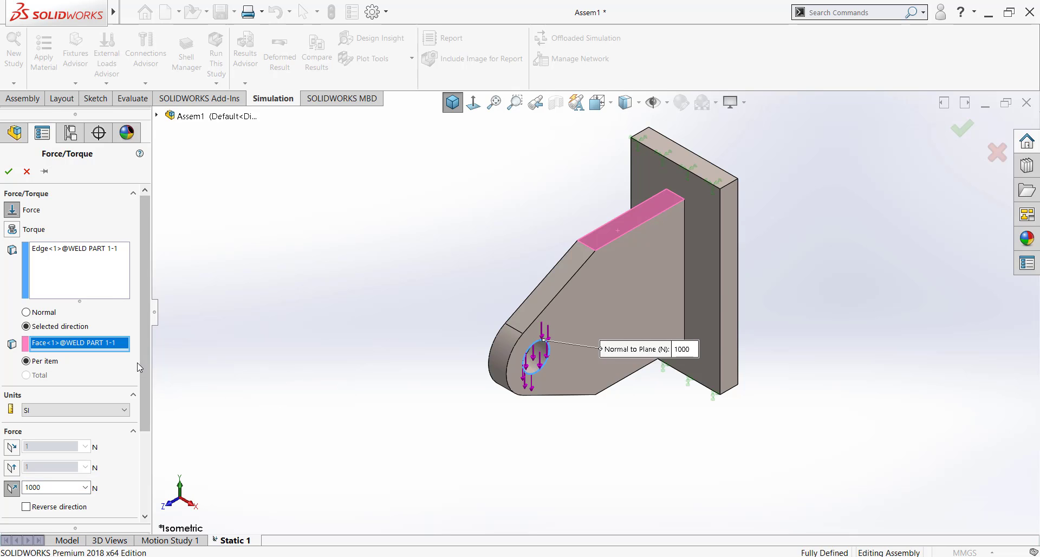
Change the force symbol color to red.
scroll(141, 354, "down", 3)
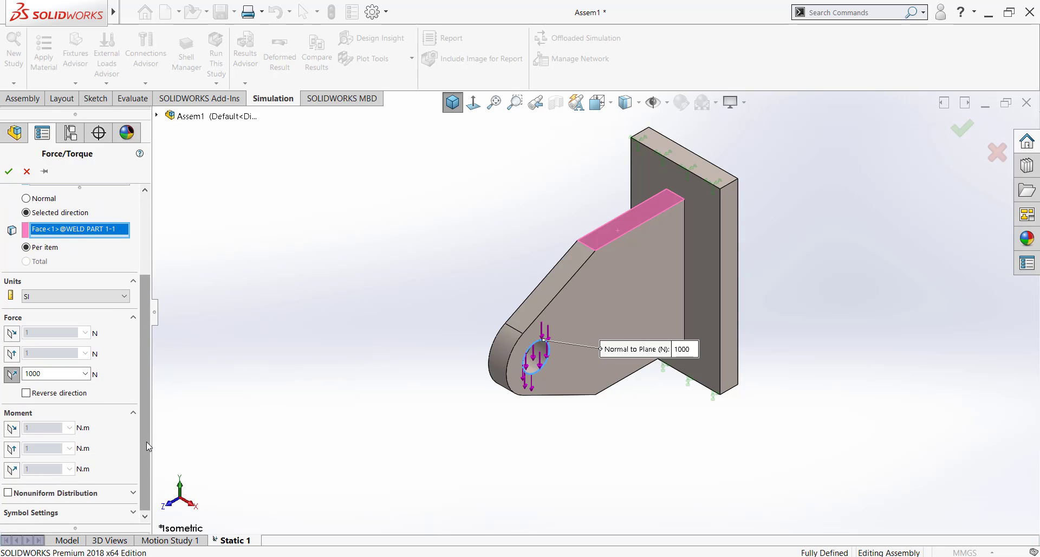
left_click(133, 511)
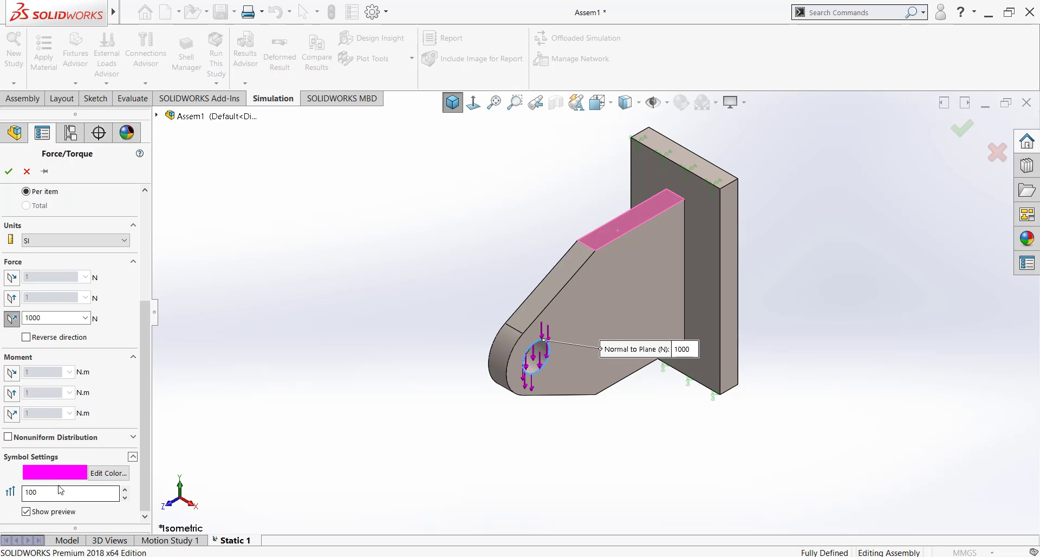
left_click(99, 475)
left_click(453, 224)
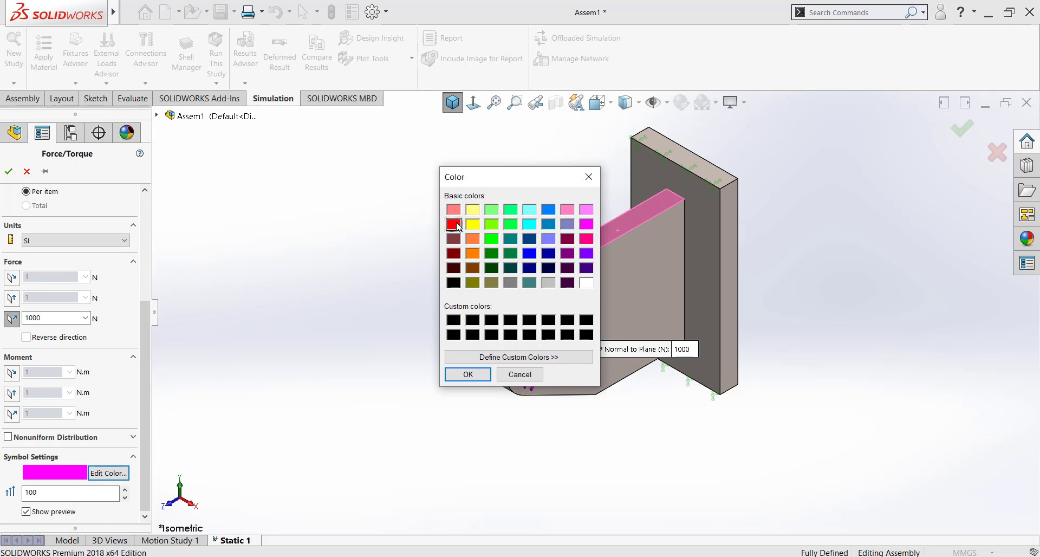
left_click(465, 375)
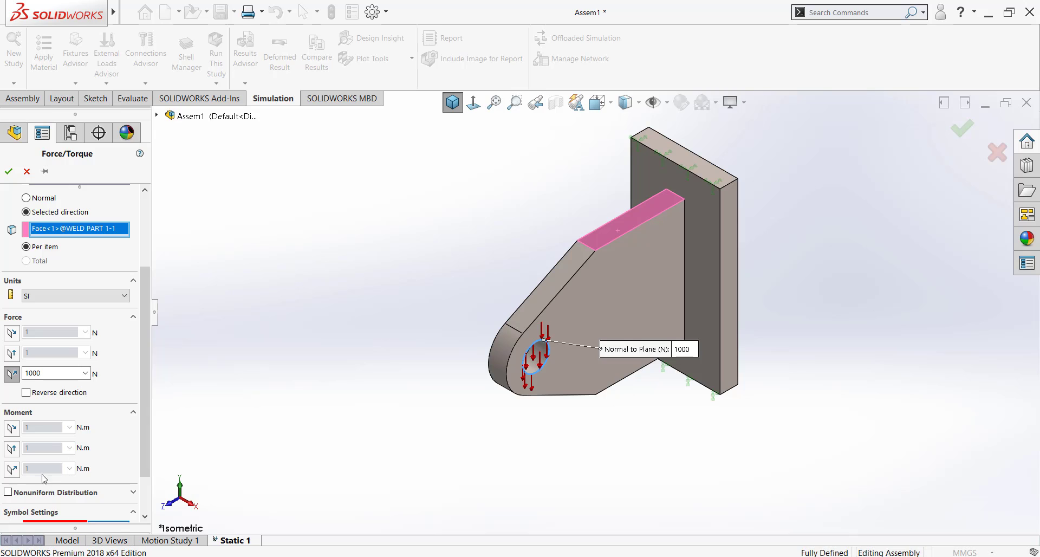
Try a force symbol size of 200, reduce it to 150, and apply the force load.
scroll(136, 466, "down", 2)
left_click_drag(41, 492, 2, 492)
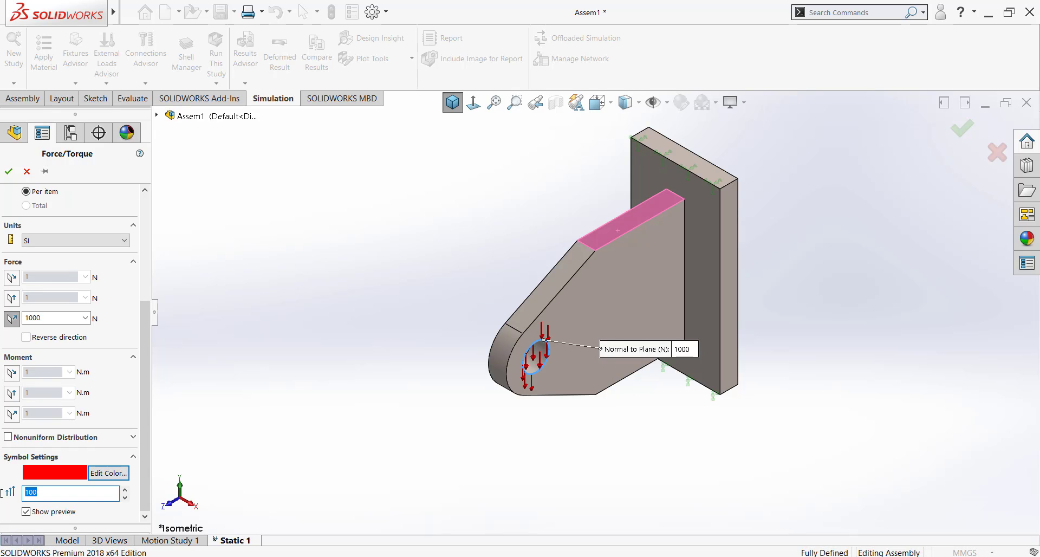
type("200")
key("Tab")
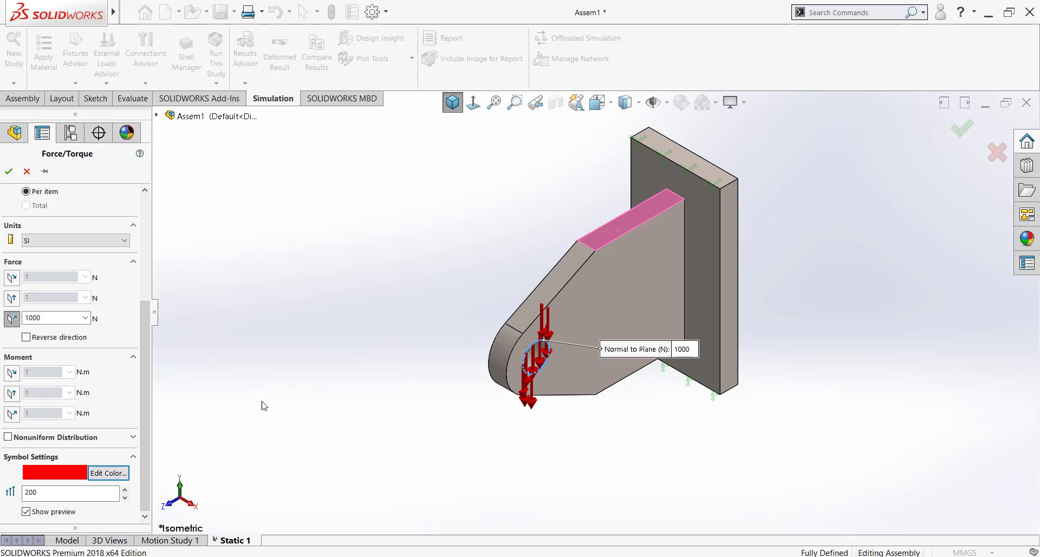
left_click(38, 492)
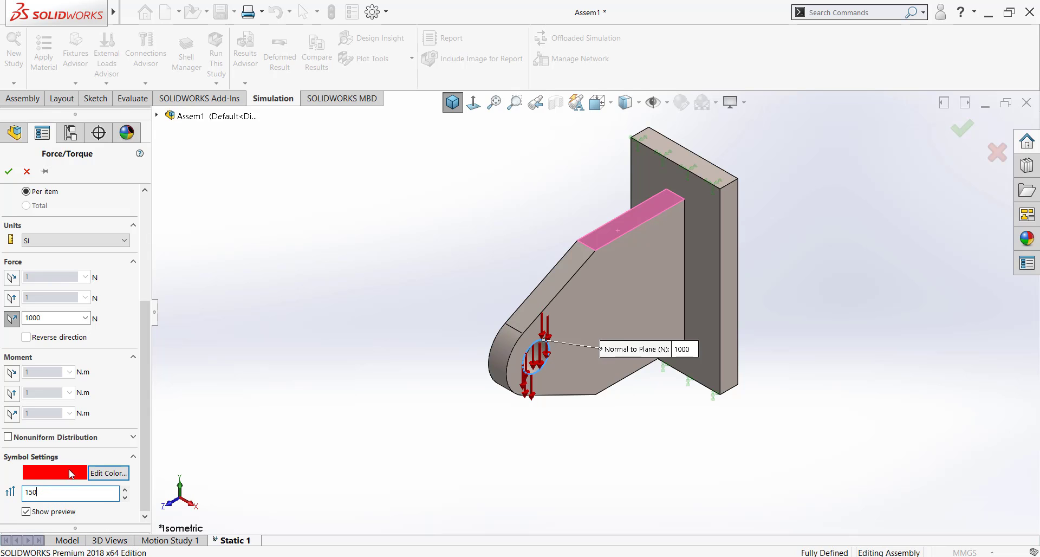
left_click(9, 171)
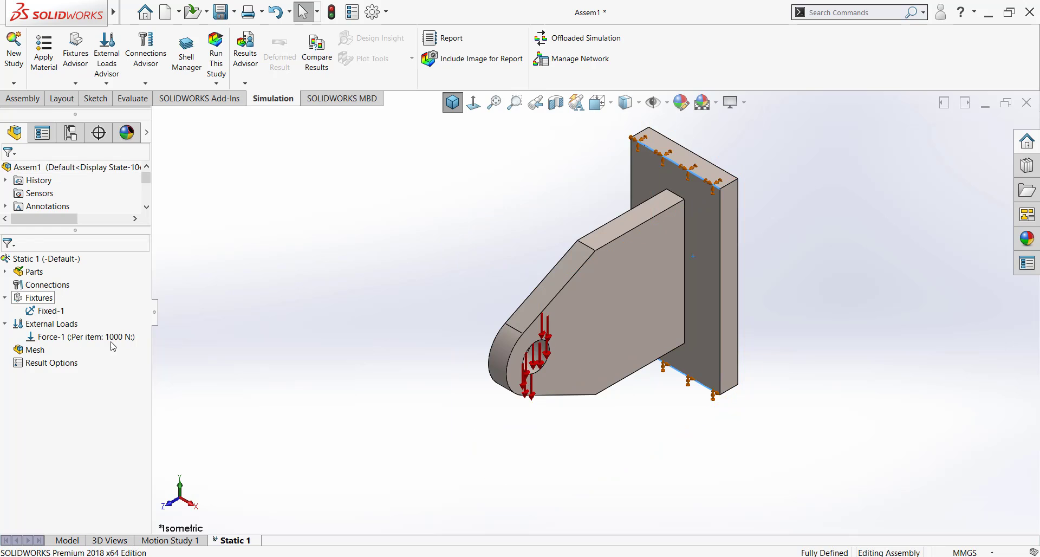
Start an edge weld connector of type Fillet, Double-Sided between the bracket's large side face and the end plate's front face.
right_click(42, 287)
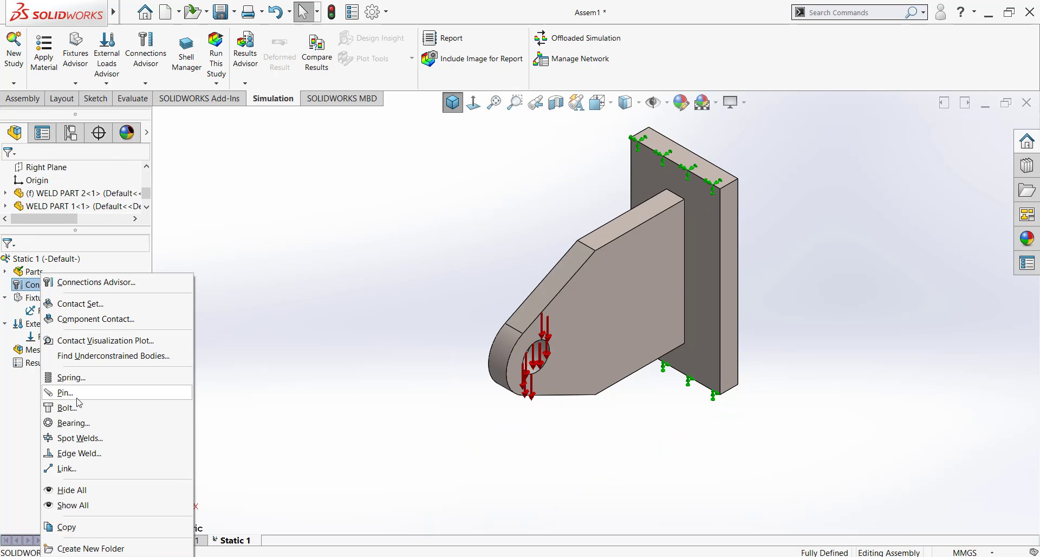
left_click(72, 455)
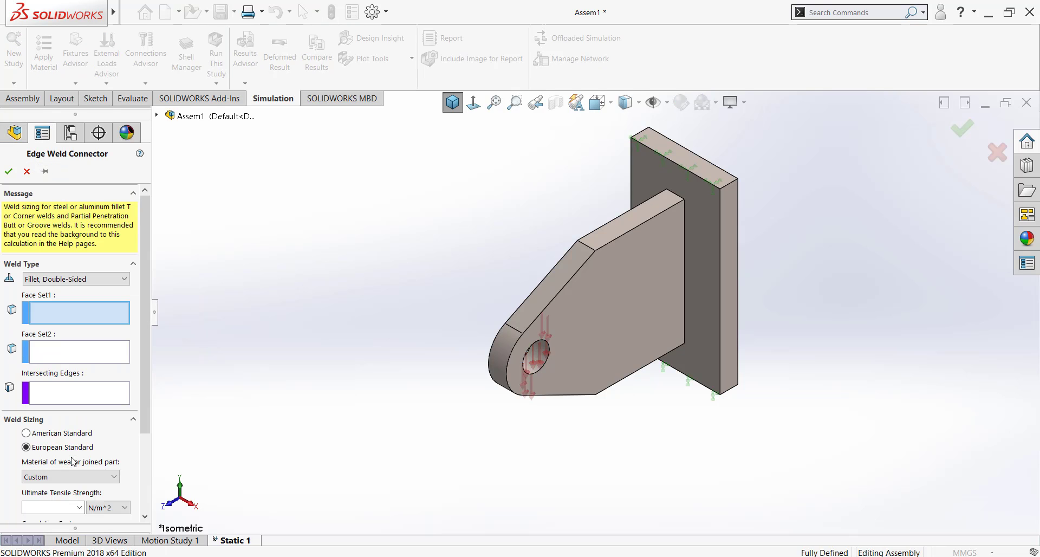
left_click(85, 279)
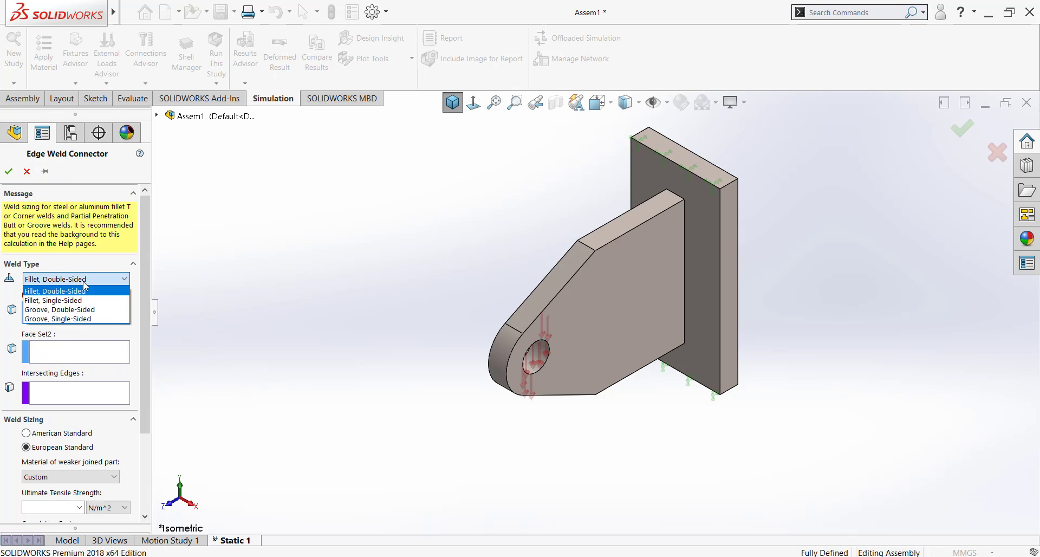
left_click(71, 291)
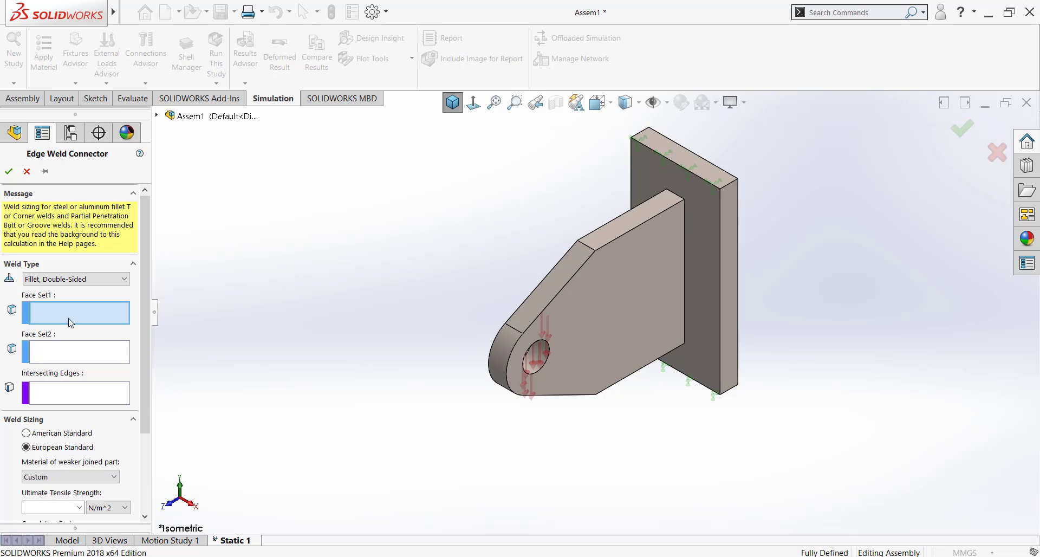
left_click(638, 303)
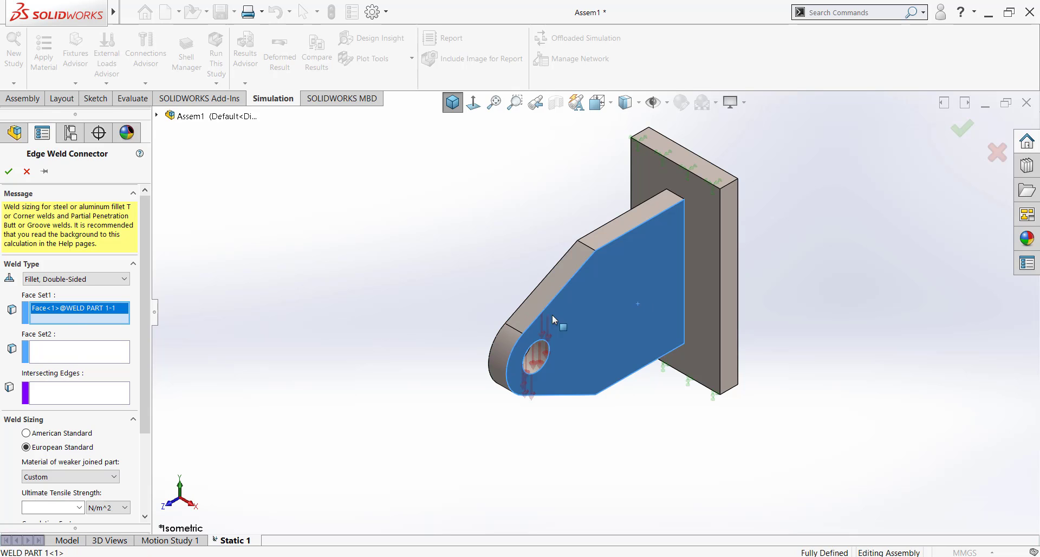
left_click(72, 357)
left_click(704, 230)
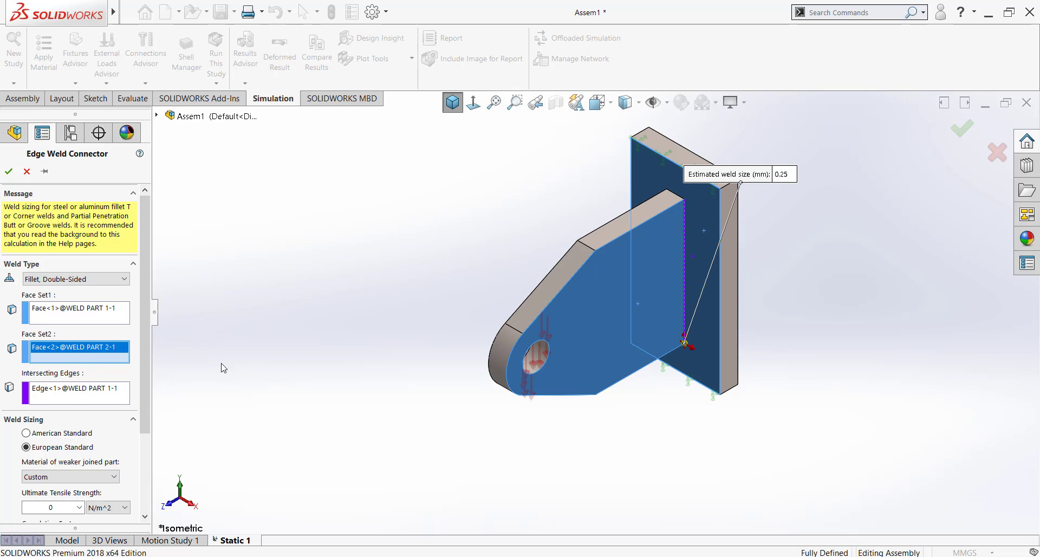
Set the weld sizing to American Standard, check the electrode type in the weld 3 PDF in Adobe Reader, and return to SOLIDWORKS.
left_click_drag(143, 381, 144, 413)
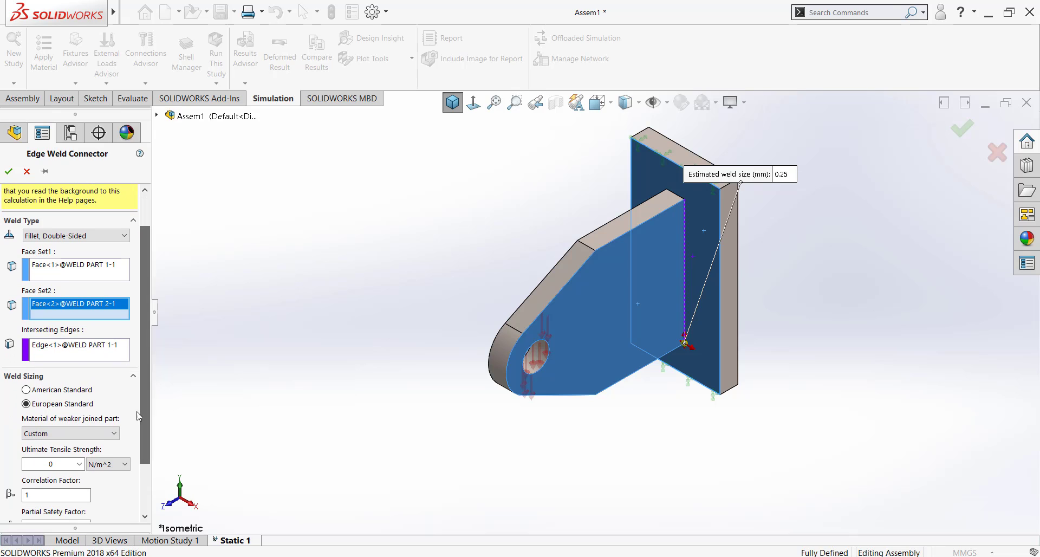
left_click(63, 390)
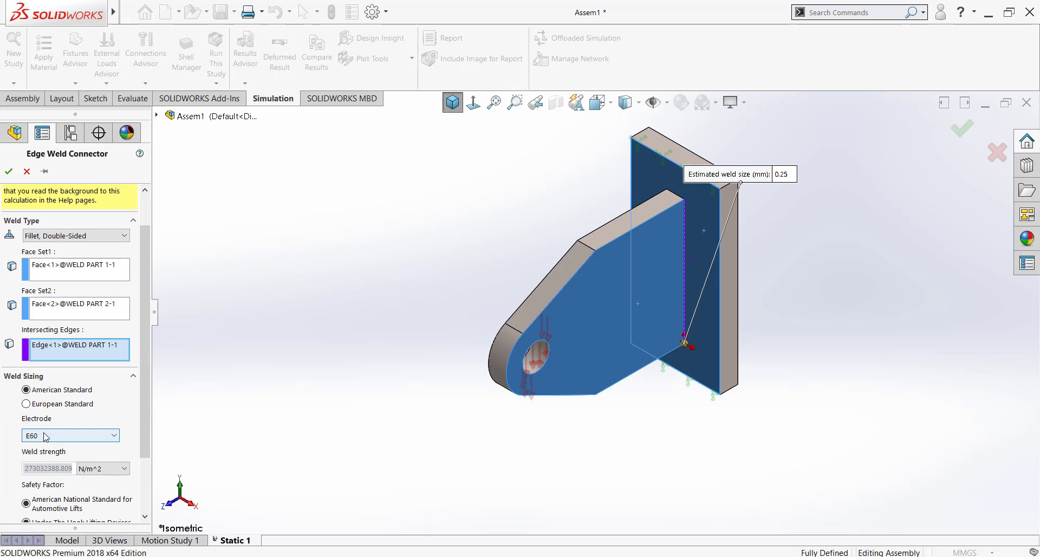
key("alt+Tab")
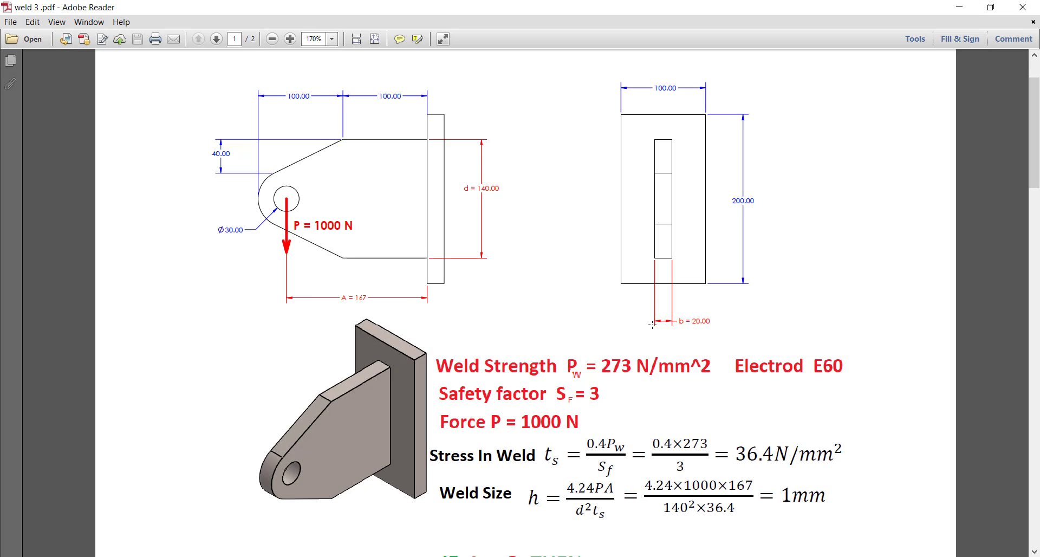
left_click_drag(731, 347, 855, 383)
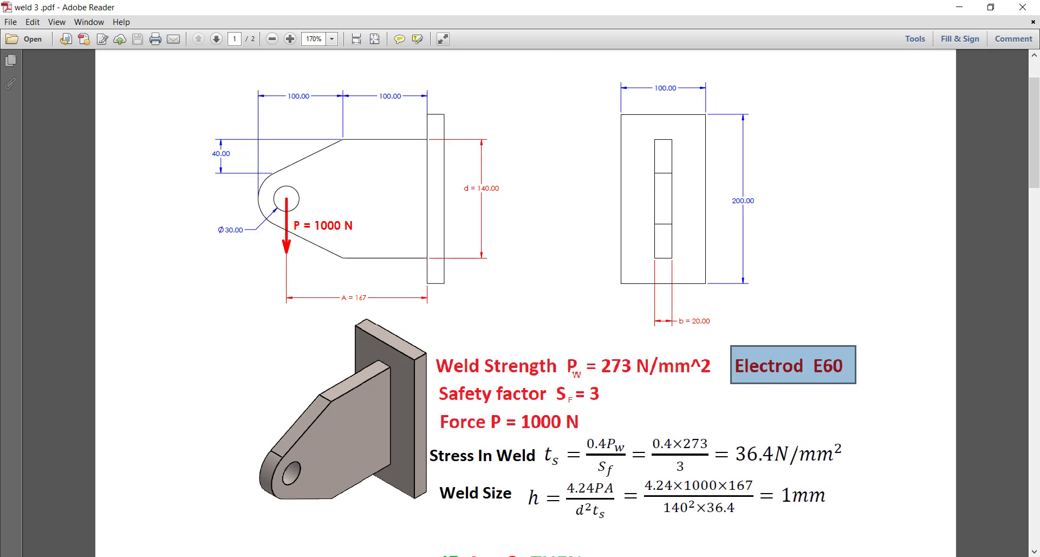
key("alt+Tab")
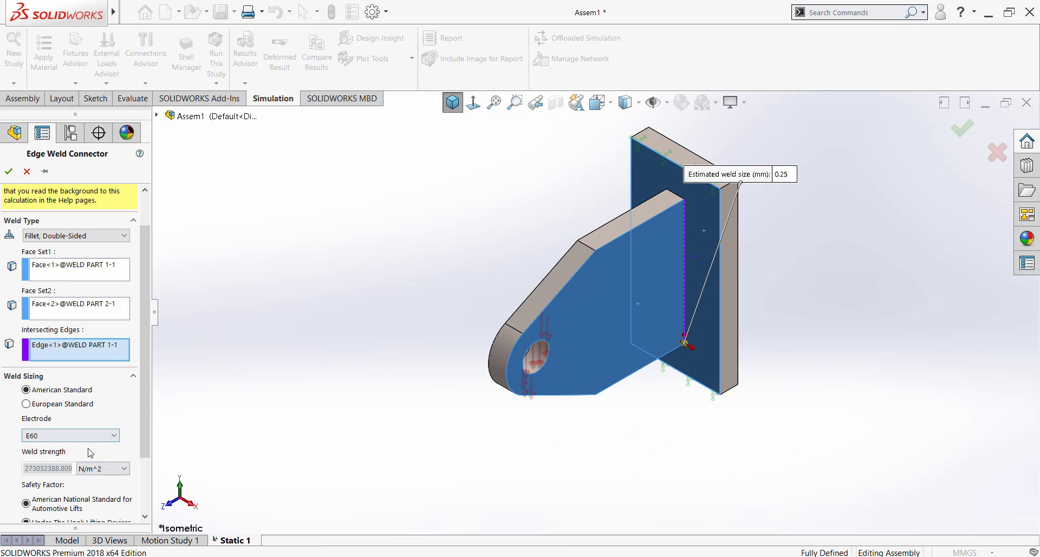
Set the weld's safety factor to 3 and check it against the weld 3 PDF in Adobe Reader before returning to SOLIDWORKS.
scroll(141, 440, "down", 3)
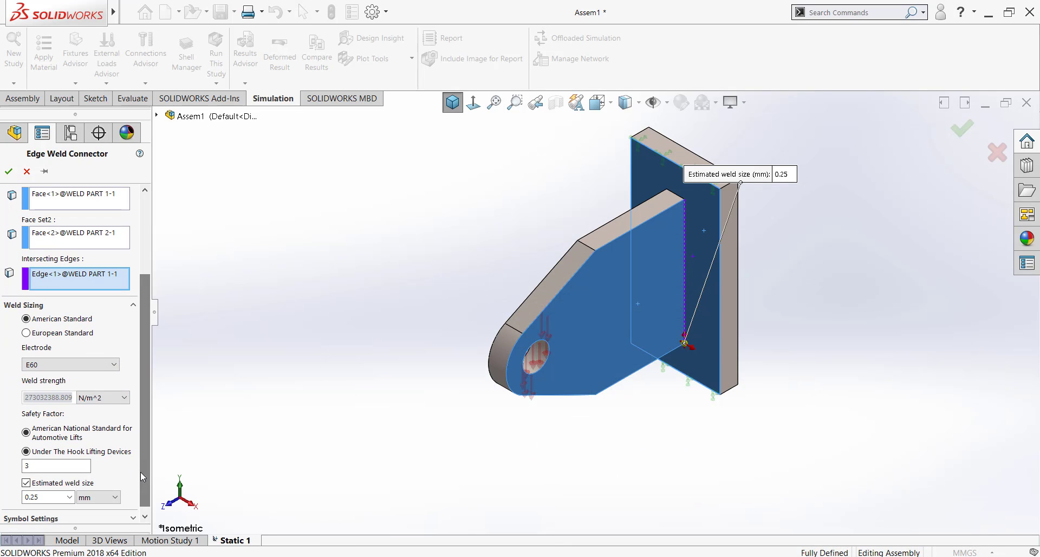
double_click(51, 464)
type("3")
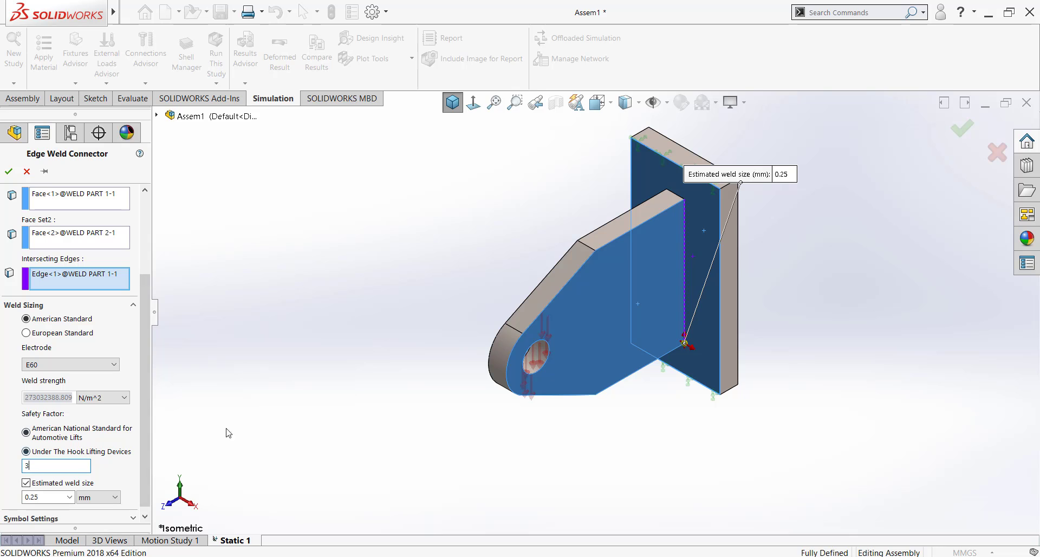
key("alt+Tab")
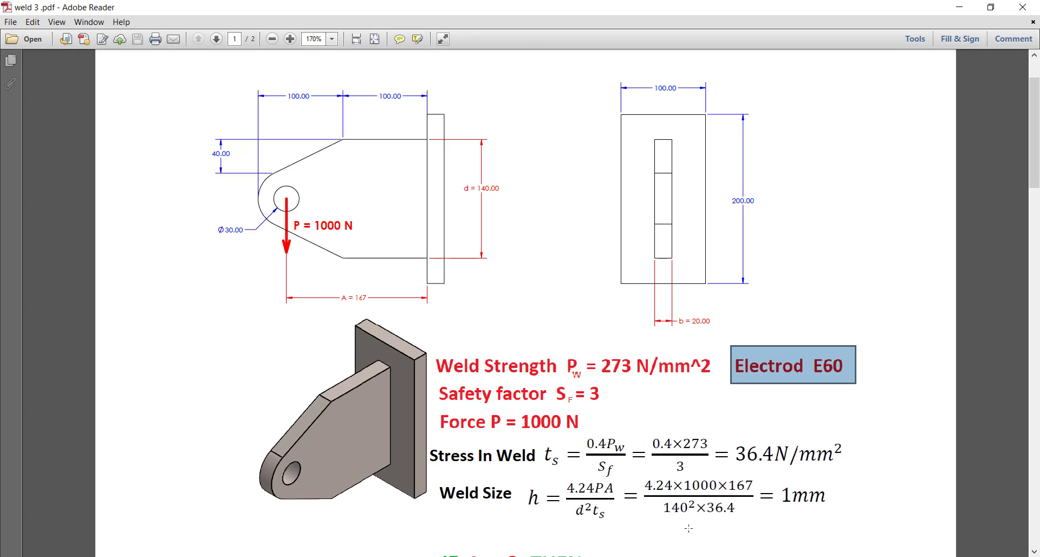
left_click_drag(602, 380, 433, 410)
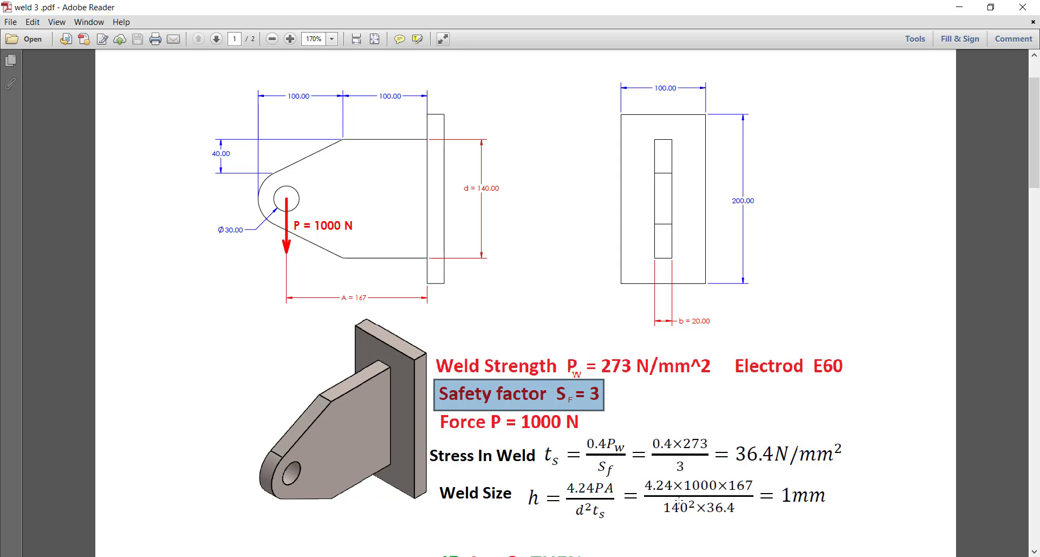
key("alt+Tab")
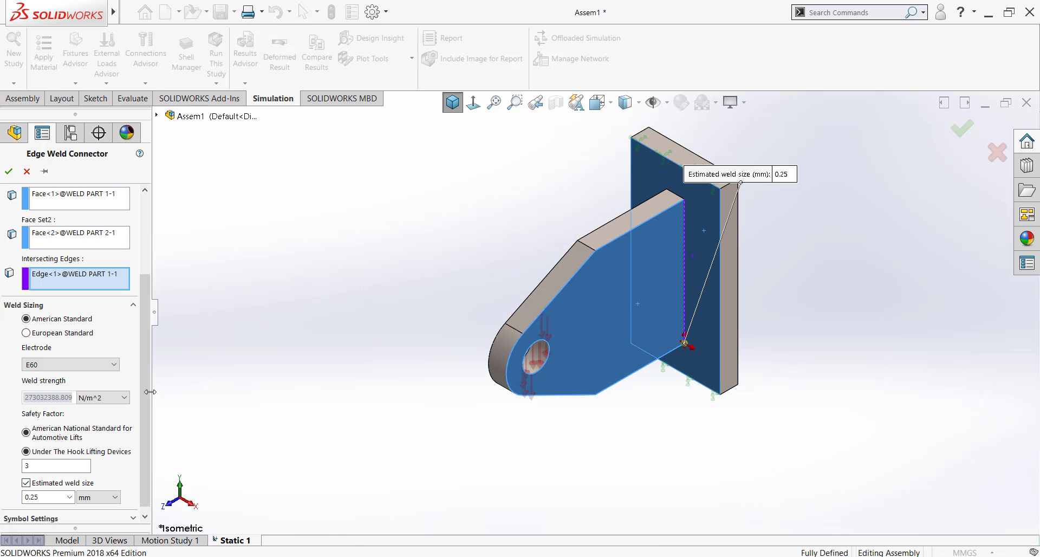
Set the estimated weld size to 4 mm and apply the edge weld connector.
scroll(145, 392, "down", 1)
double_click(32, 490)
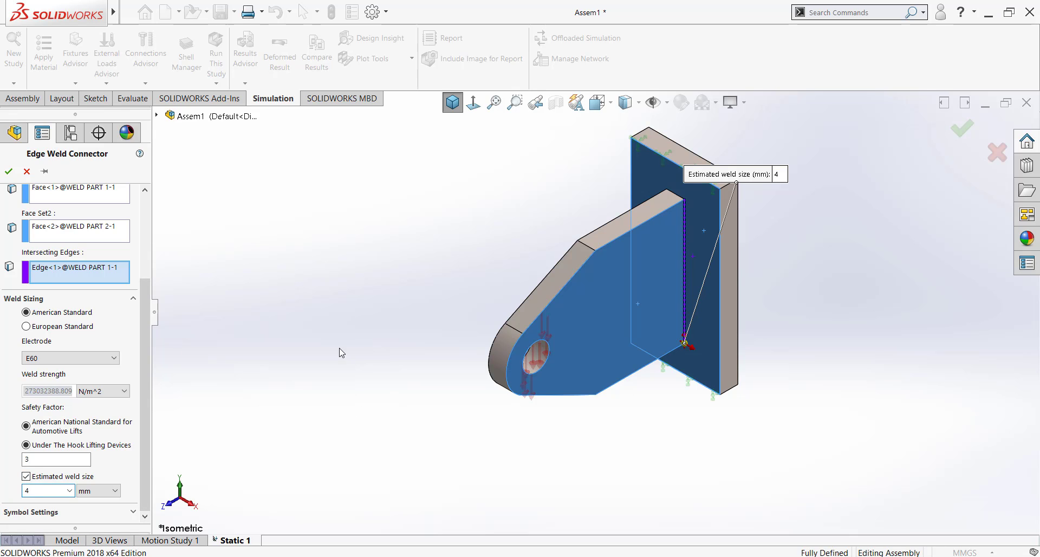
left_click(8, 172)
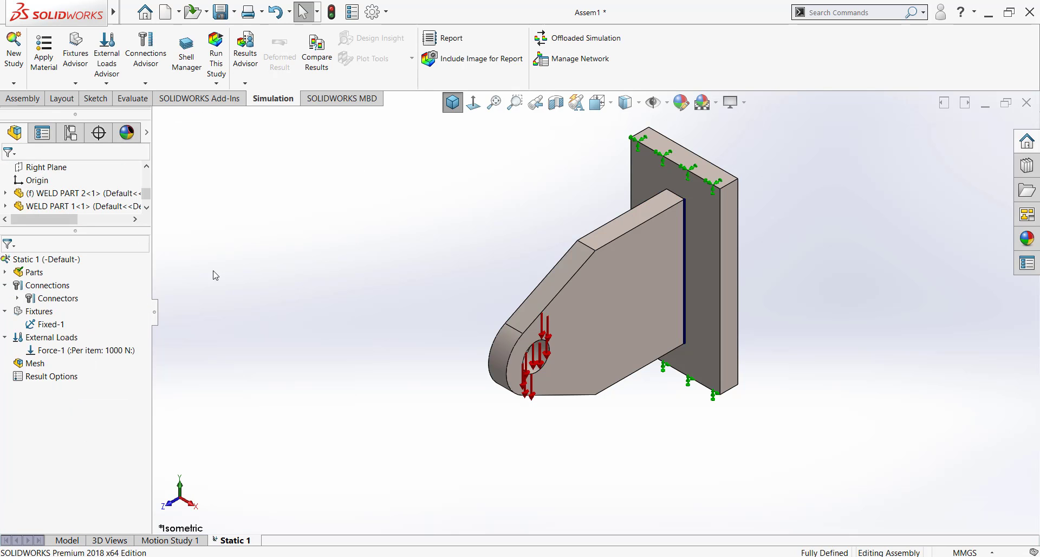
Run the static study and define a weld check plot from its results with the default properties.
left_click(219, 54)
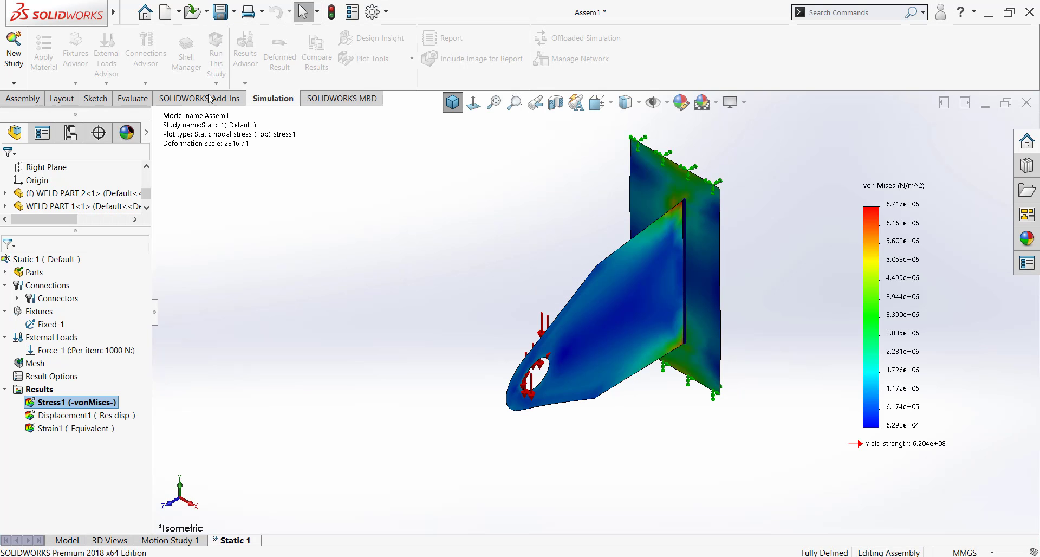
right_click(42, 390)
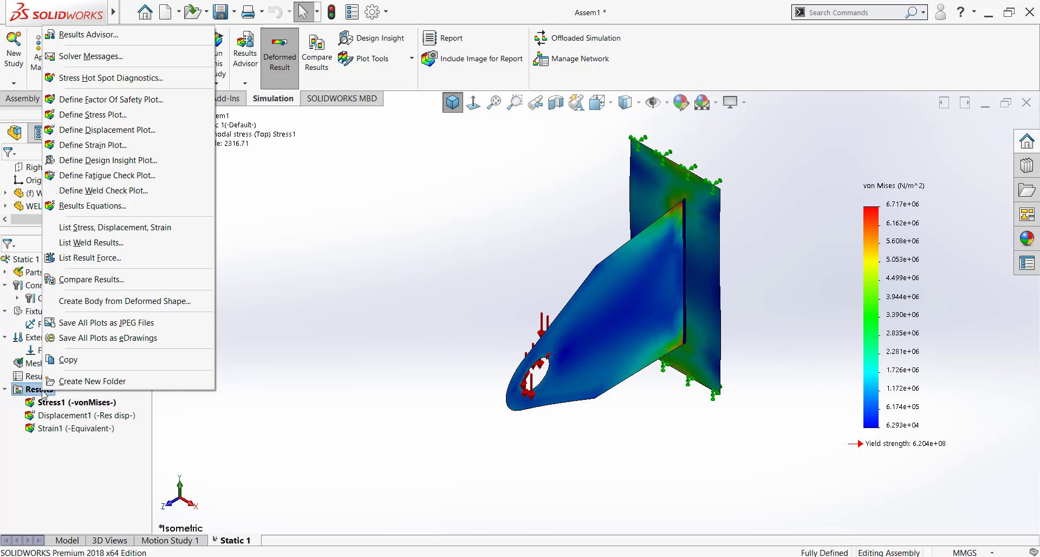
left_click(88, 190)
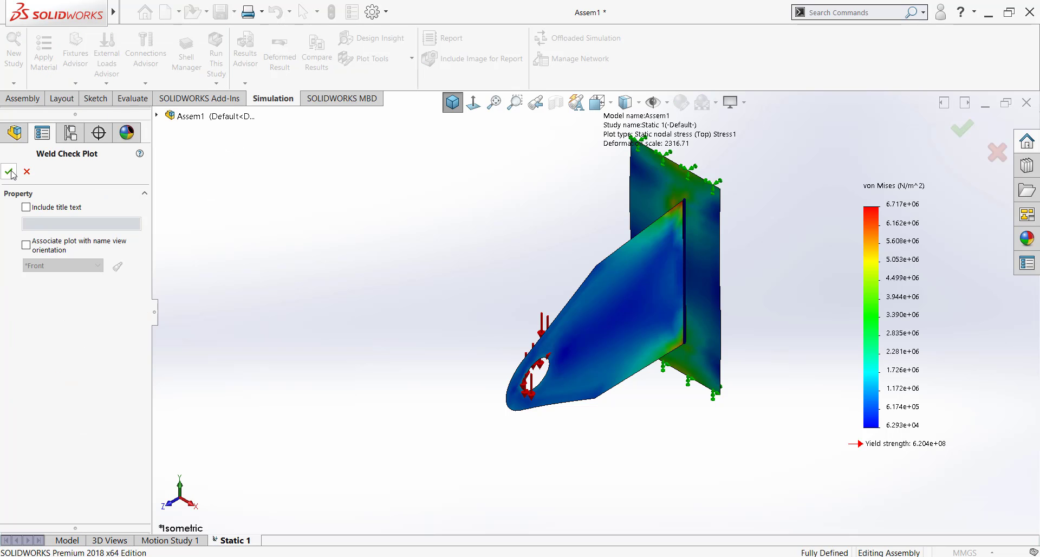
left_click(9, 171)
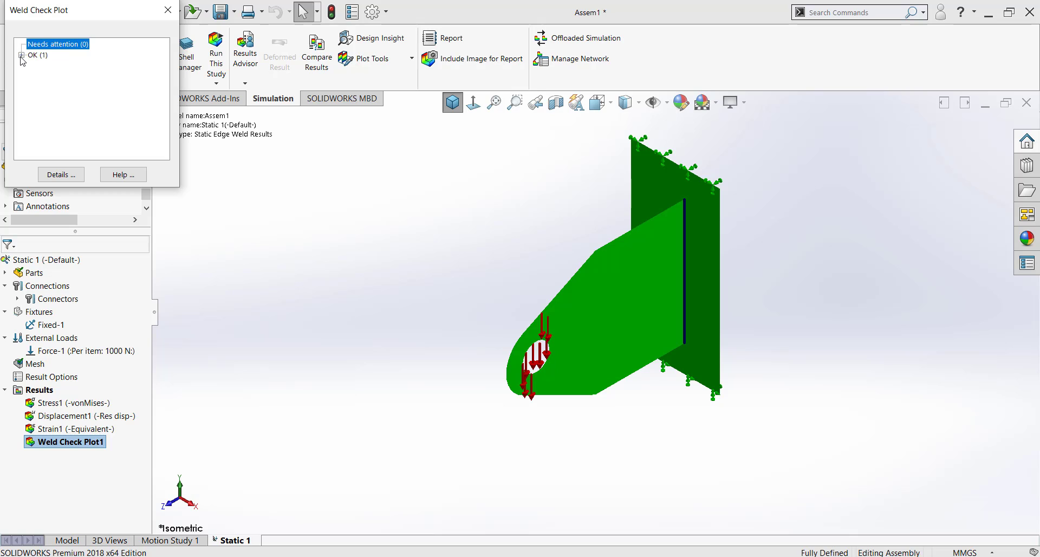
Show the weld check callout for Edge Weld Connector-1 and place it in the empty area beside the bracket.
left_click(21, 55)
left_click(43, 66)
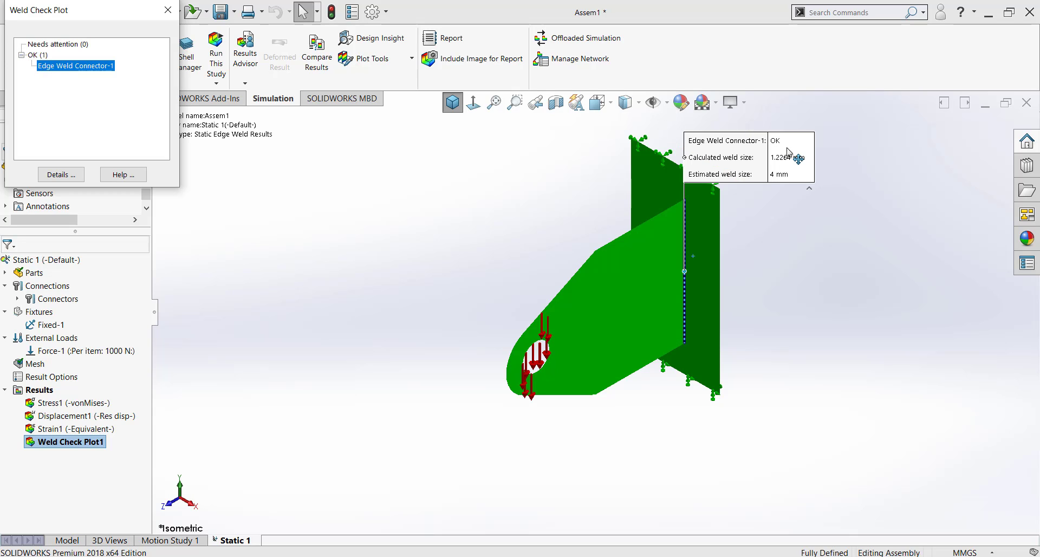
left_click_drag(788, 153, 524, 189)
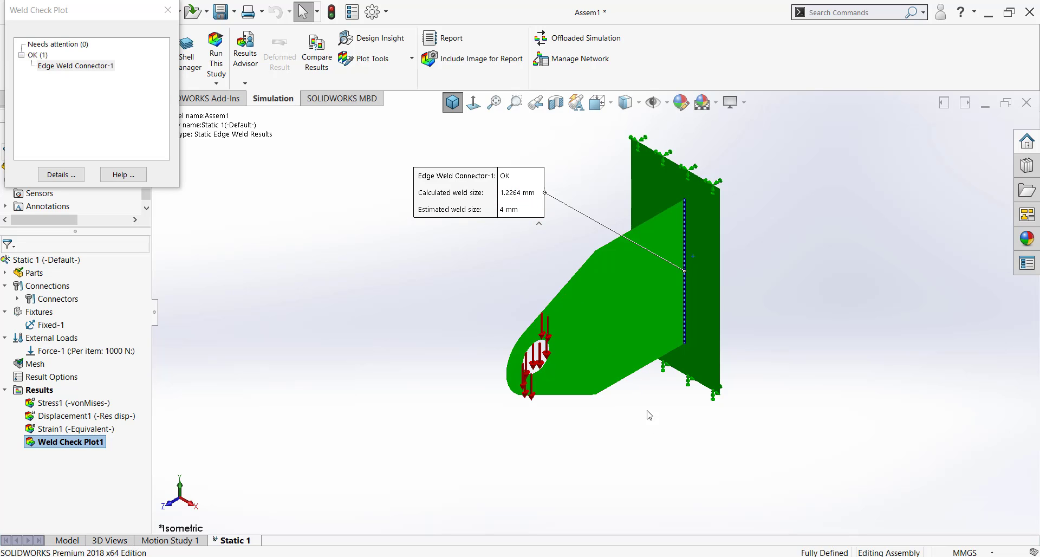
Switch to the weld 3 PDF in Adobe Reader and examine the hand calculation and formula for the weld size h.
key("alt+Tab")
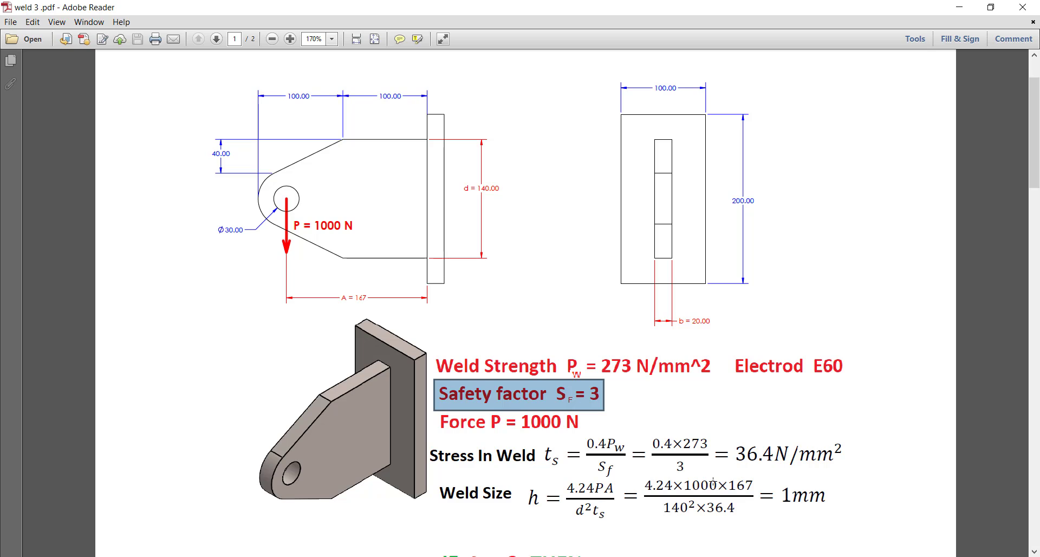
scroll(636, 448, "down", 1)
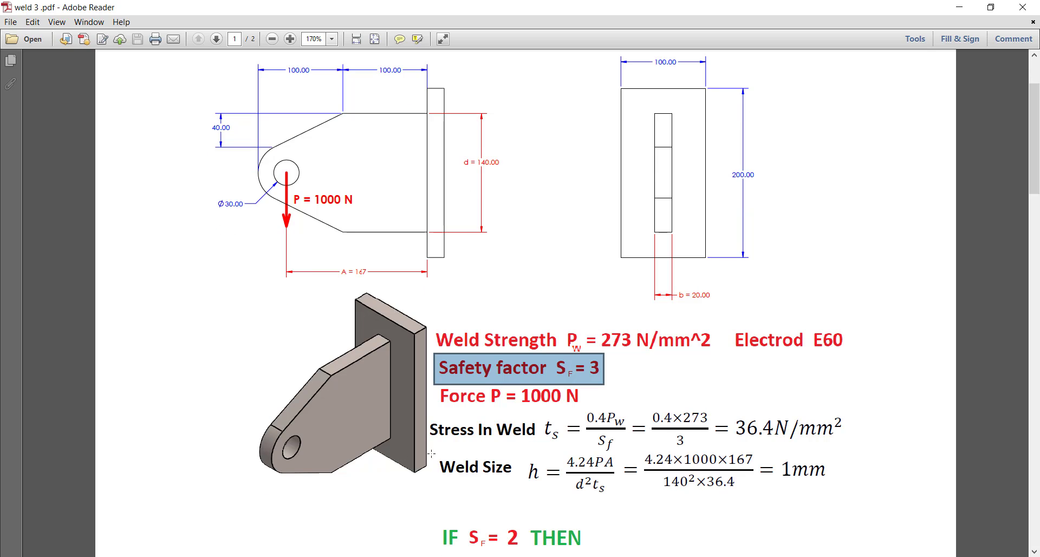
left_click_drag(431, 453, 845, 488)
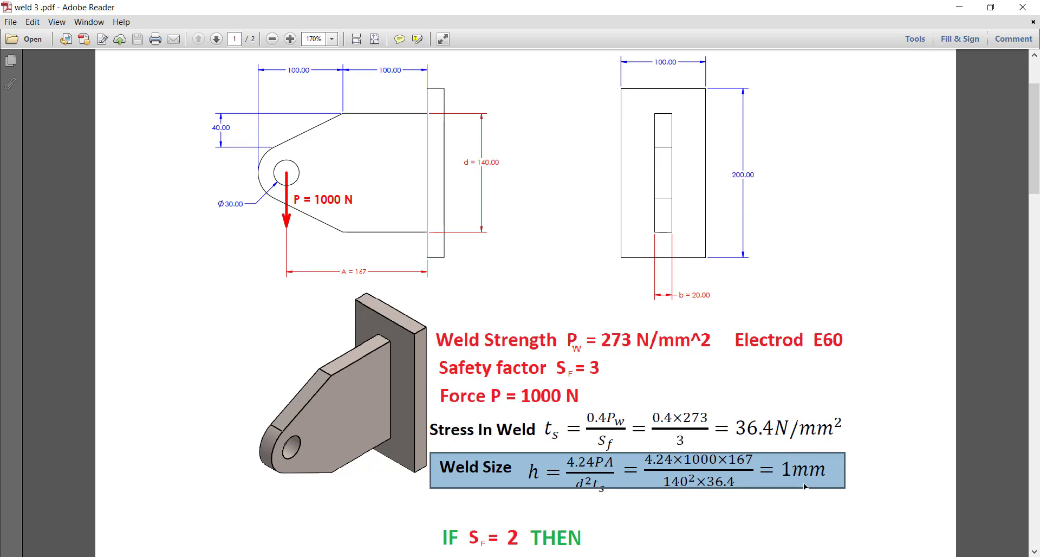
left_click(806, 482)
left_click_drag(516, 448, 610, 469)
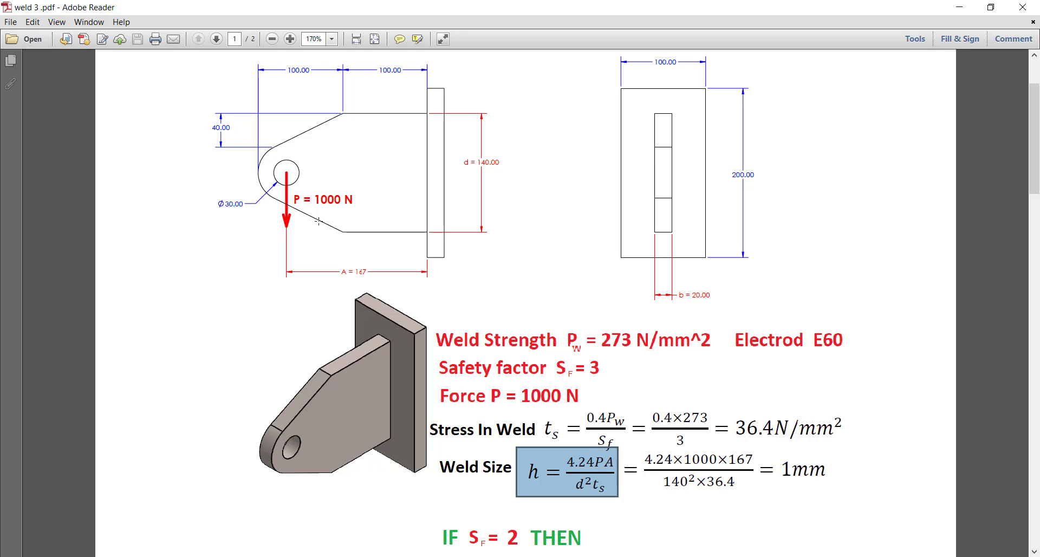
Examine the formula and load case for the vertical plate with double fillet weld in the page 2 table, and return to SOLIDWORKS.
scroll(548, 327, "down", 20)
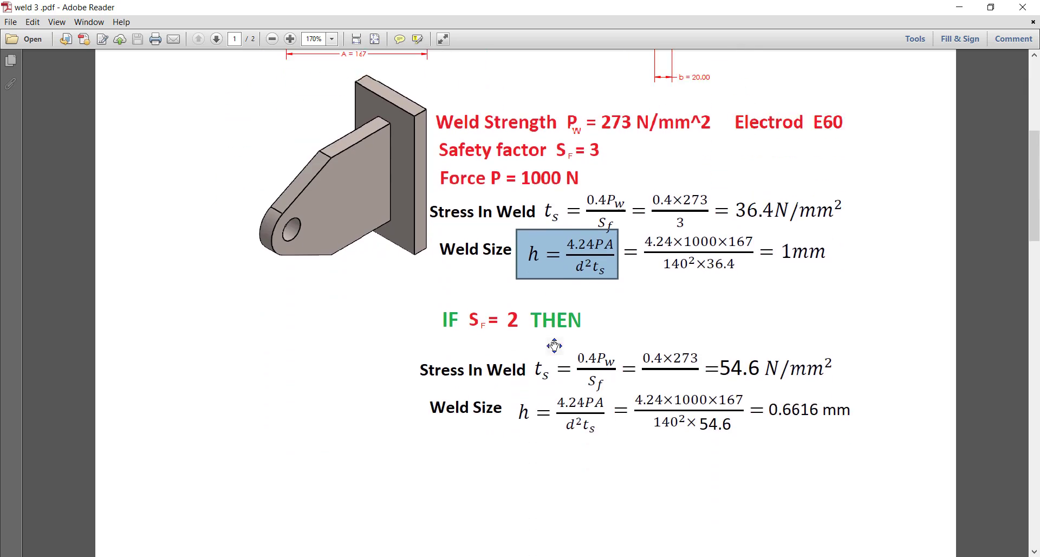
scroll(573, 354, "down", 2)
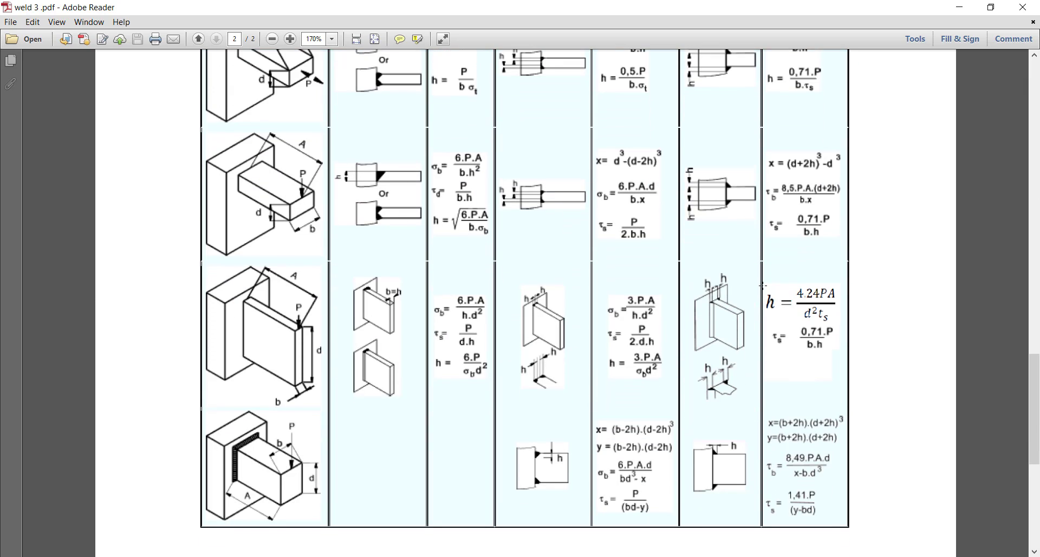
left_click_drag(765, 278, 837, 323)
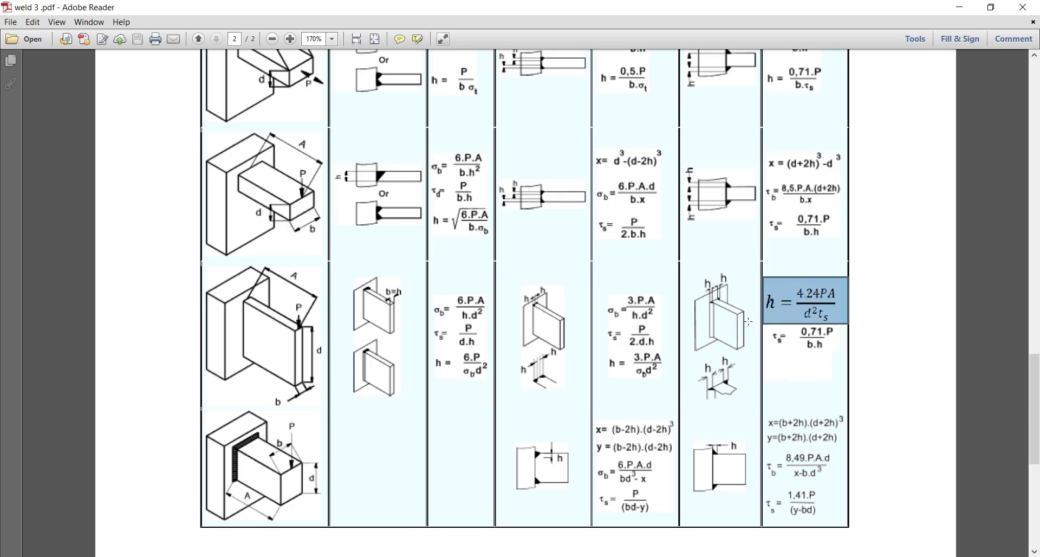
left_click_drag(709, 286, 854, 394)
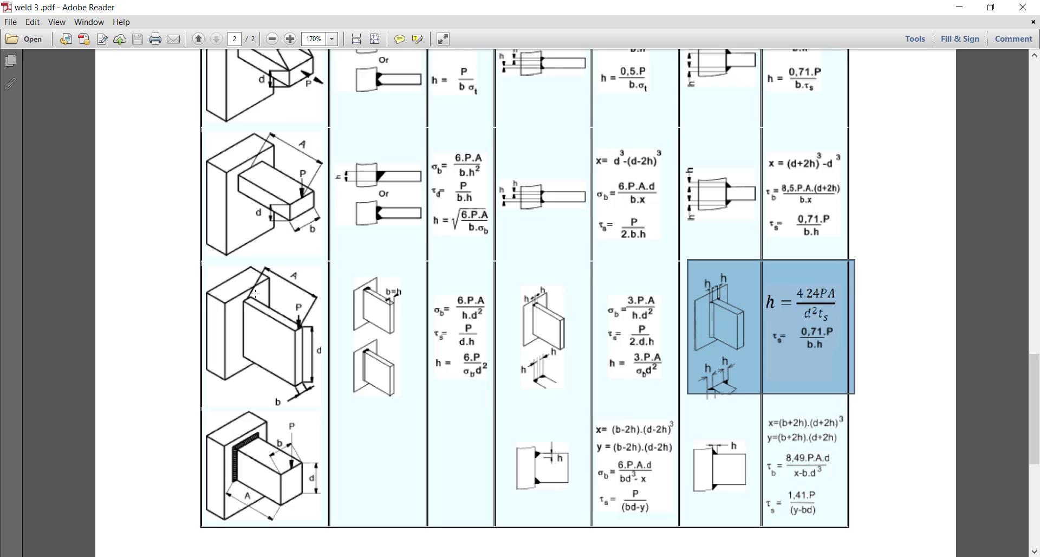
left_click_drag(197, 265, 327, 409)
scroll(497, 355, "up", 15)
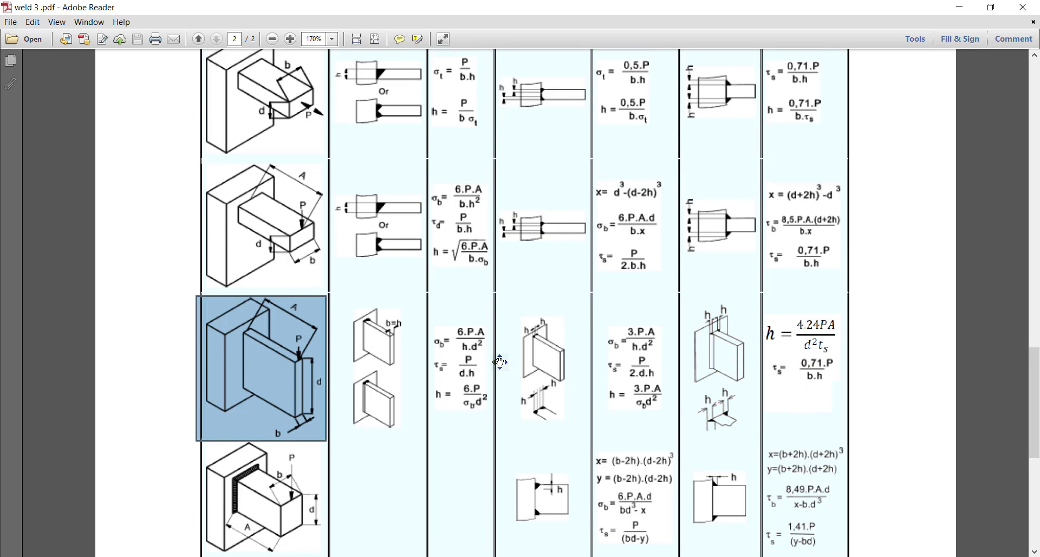
scroll(498, 354, "up", 3)
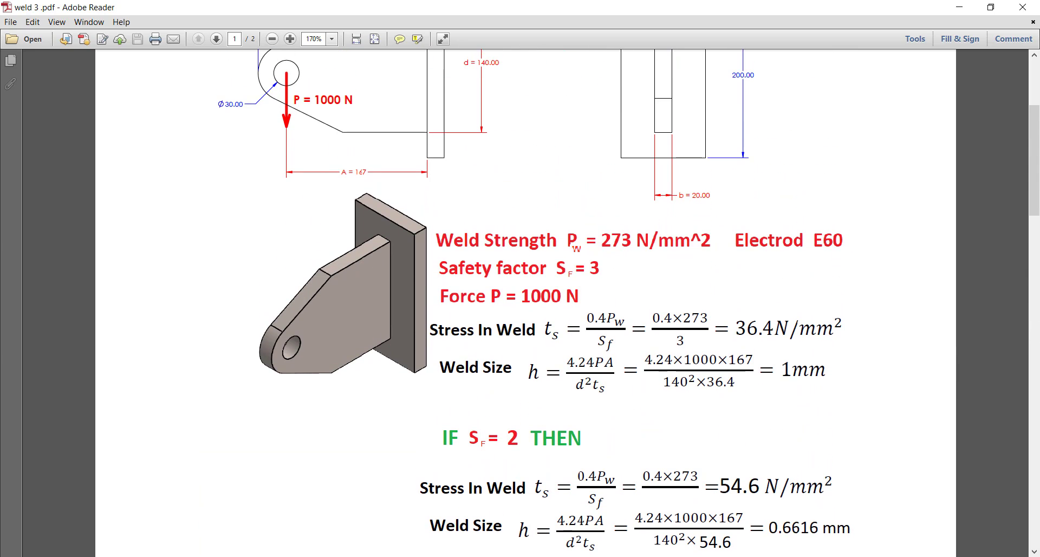
left_click(867, 500)
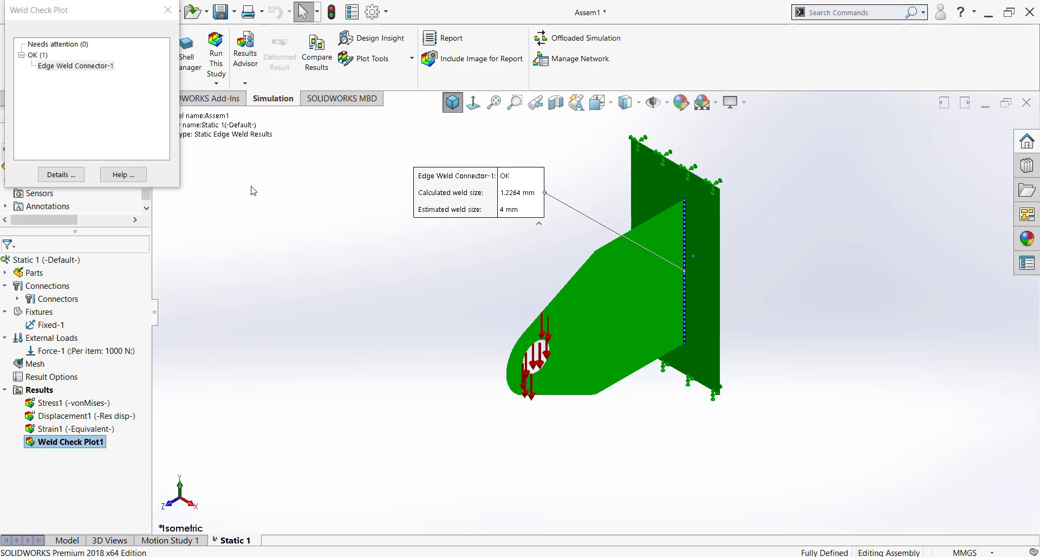
Open the weld result details for Edge Weld Connector-1, inspect the results table and edge-weld size plot, and restore the isometric view.
left_click(80, 174)
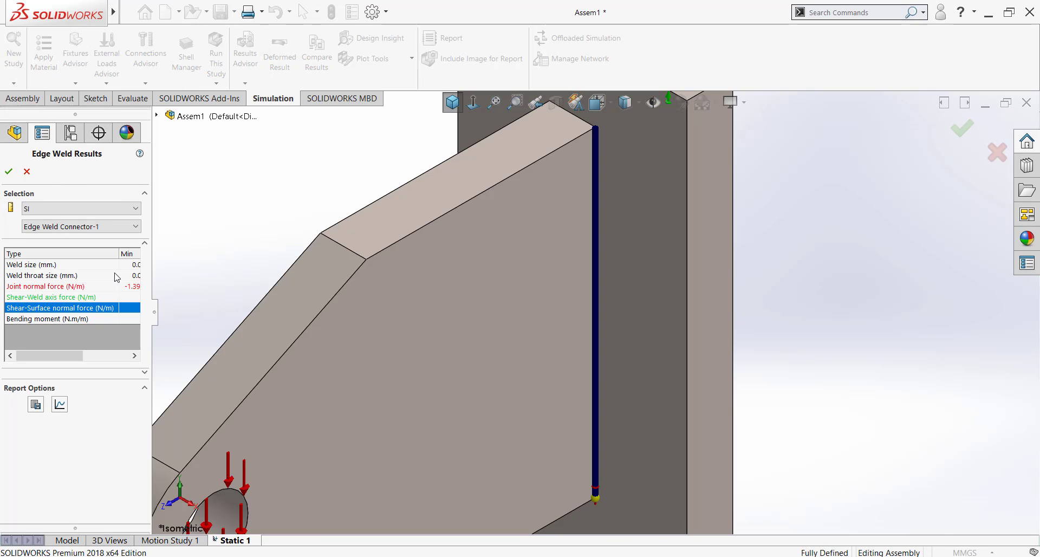
left_click_drag(153, 289, 256, 289)
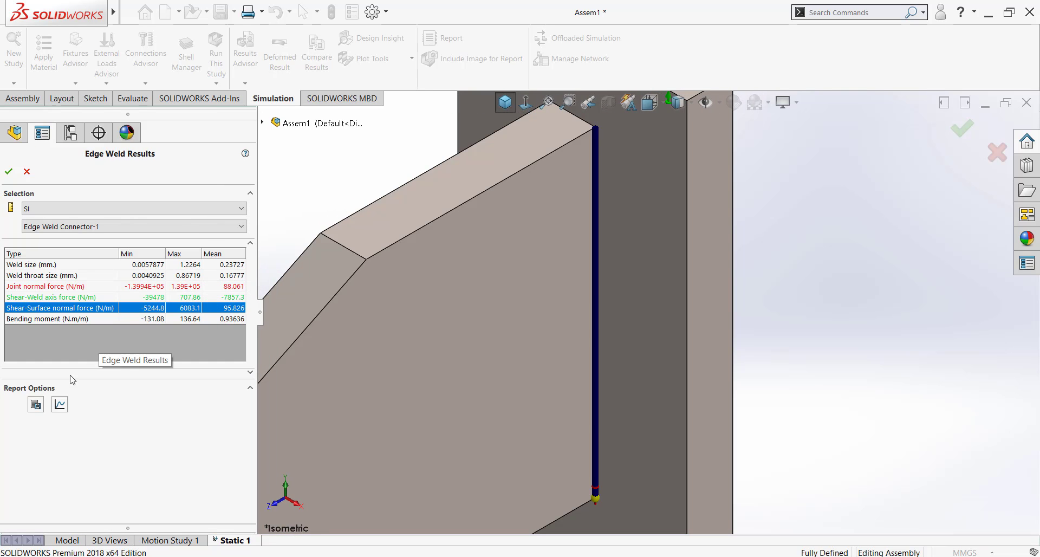
left_click(60, 404)
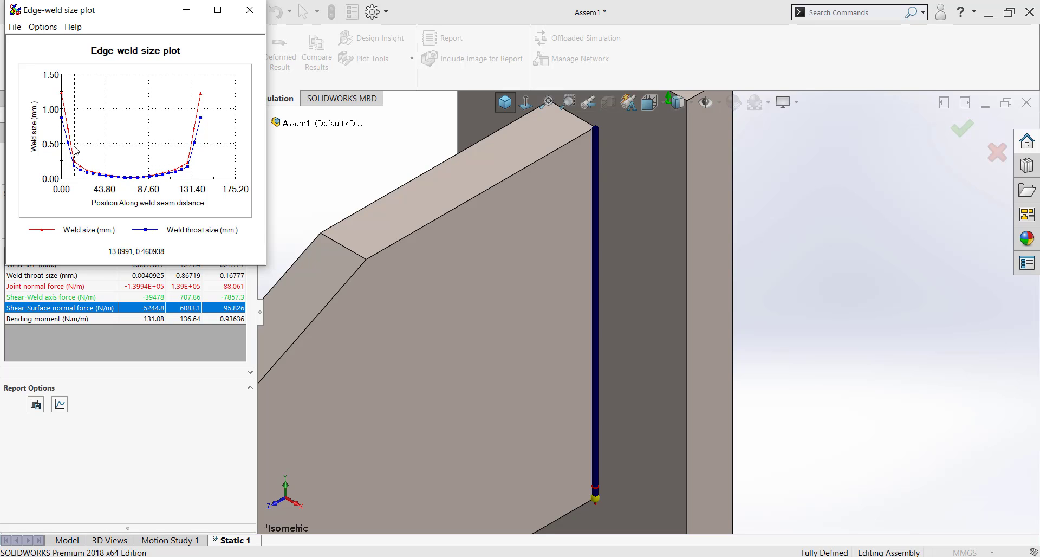
left_click(251, 10)
left_click(27, 181)
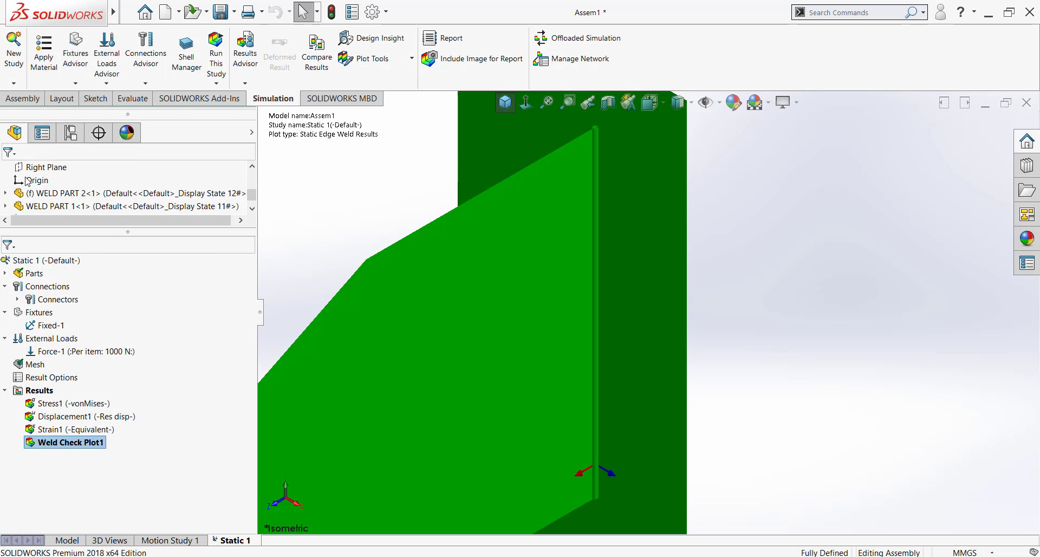
key("ctrl+7")
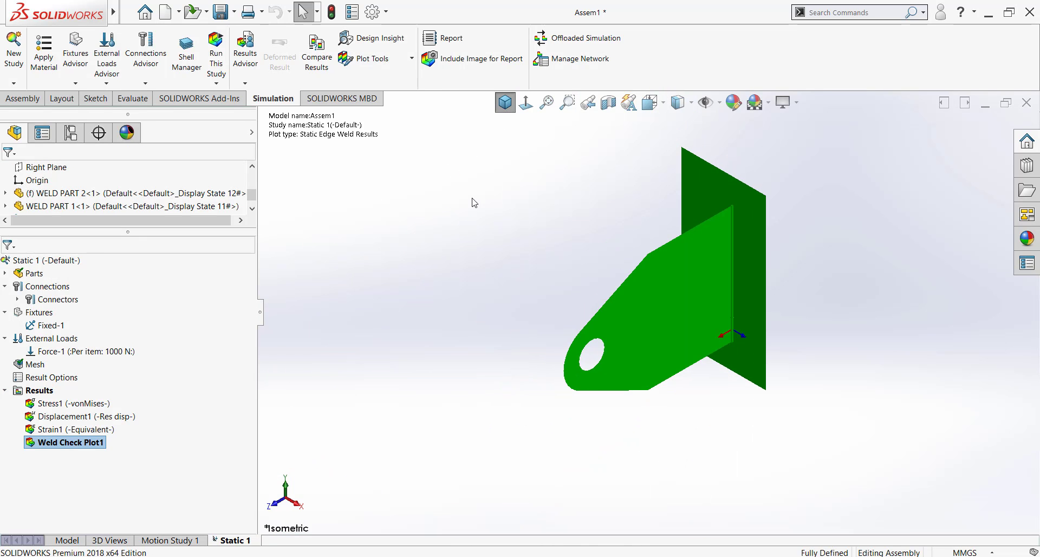
Switch to the weld 3 PDF in Adobe Reader, examine the hand calculation case for safety factor 2, and return to SOLIDWORKS.
key("alt+Tab")
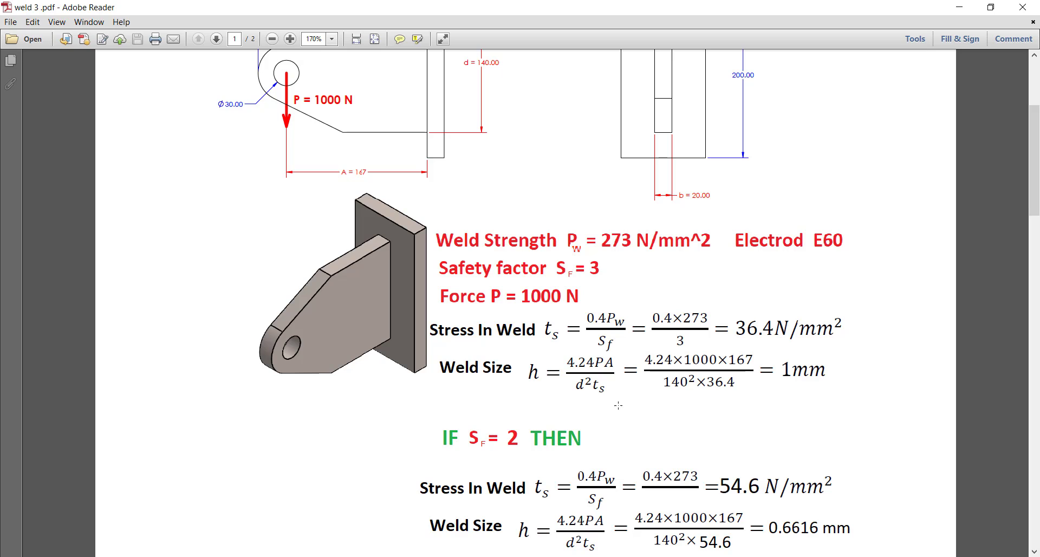
scroll(618, 405, "down", 5)
left_click_drag(588, 288, 417, 340)
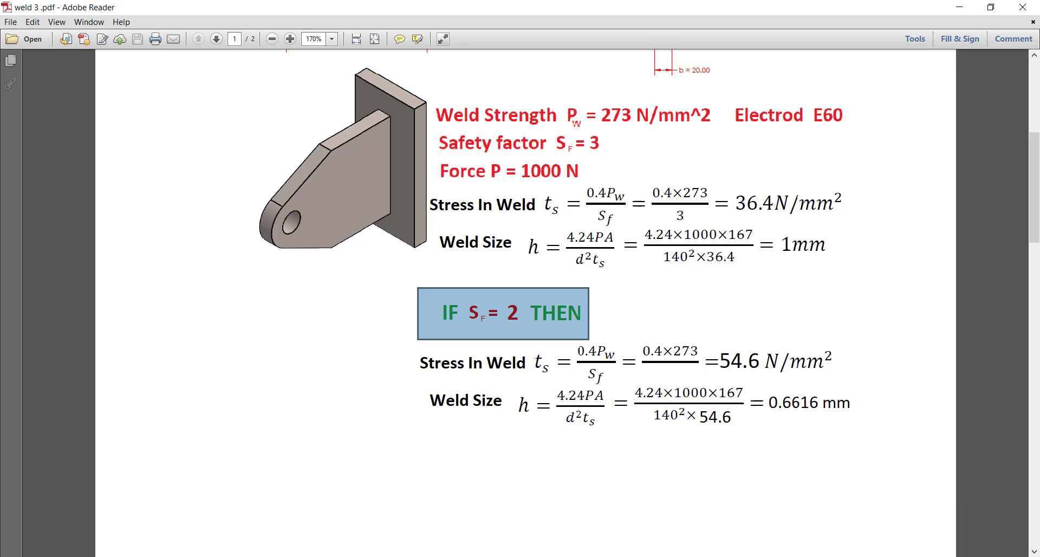
key("alt+Tab")
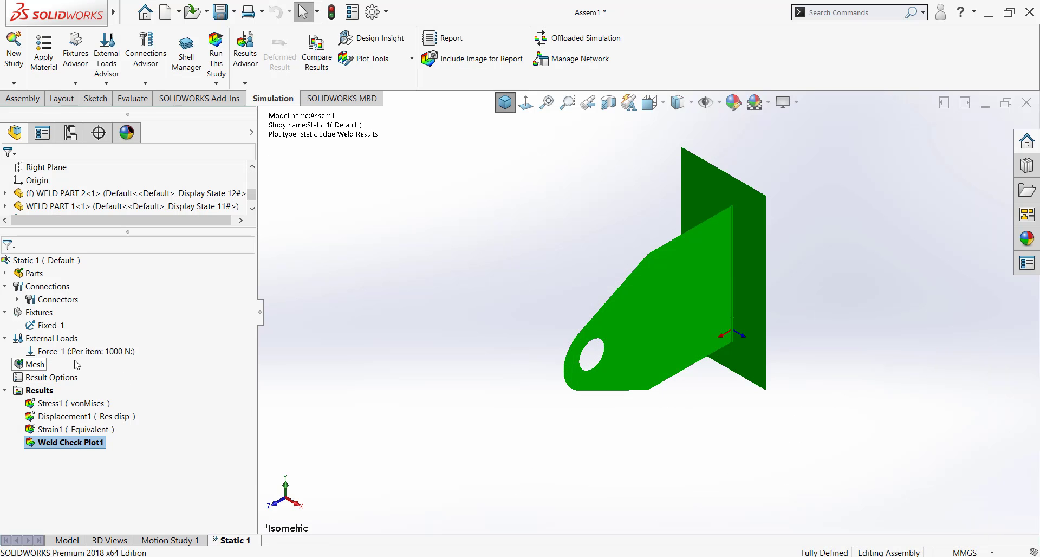
Edit the definition of Edge Weld Connector-1 and set its safety factor to 2.
left_click(17, 299)
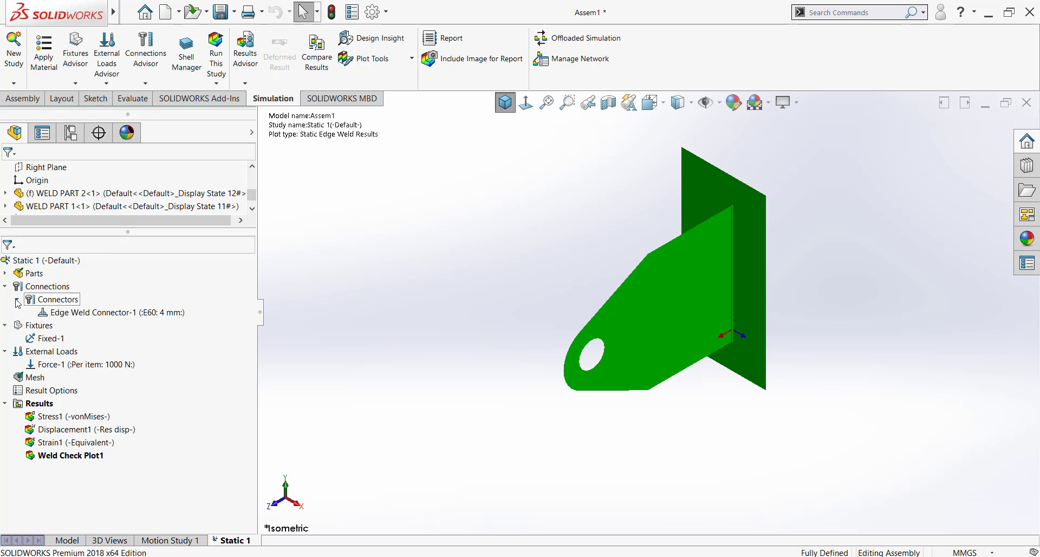
left_click(66, 314)
right_click(67, 315)
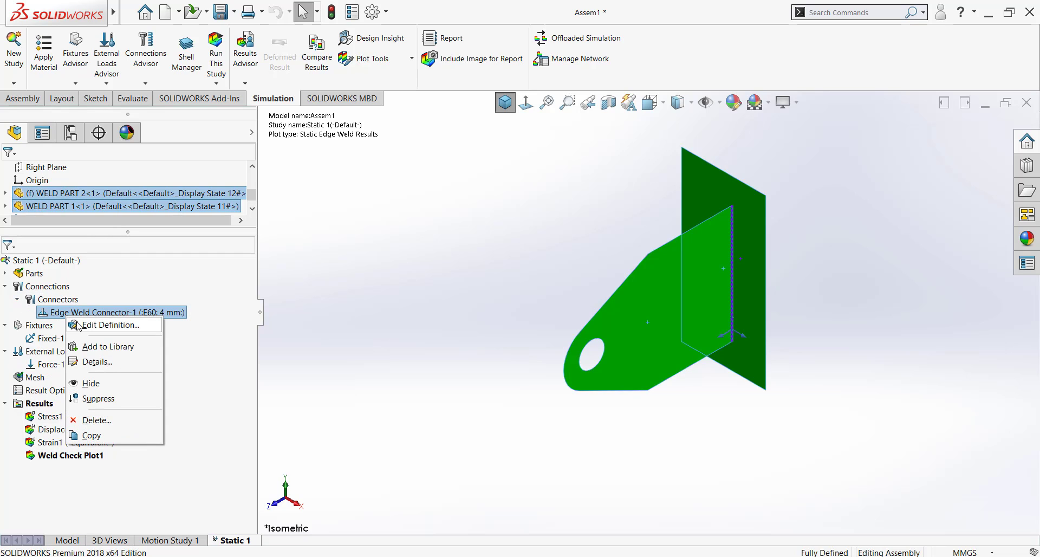
left_click(79, 325)
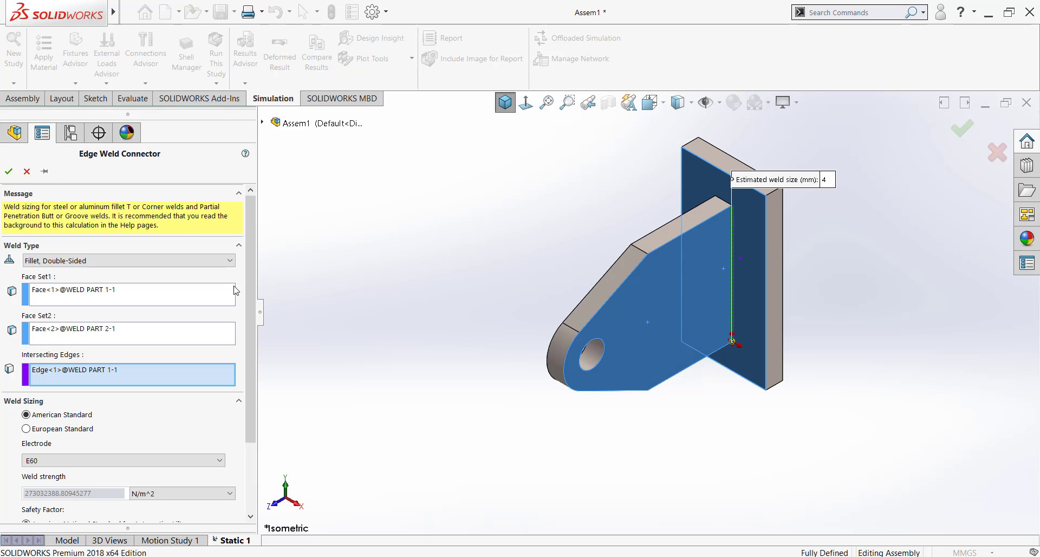
scroll(251, 352, "down", 3)
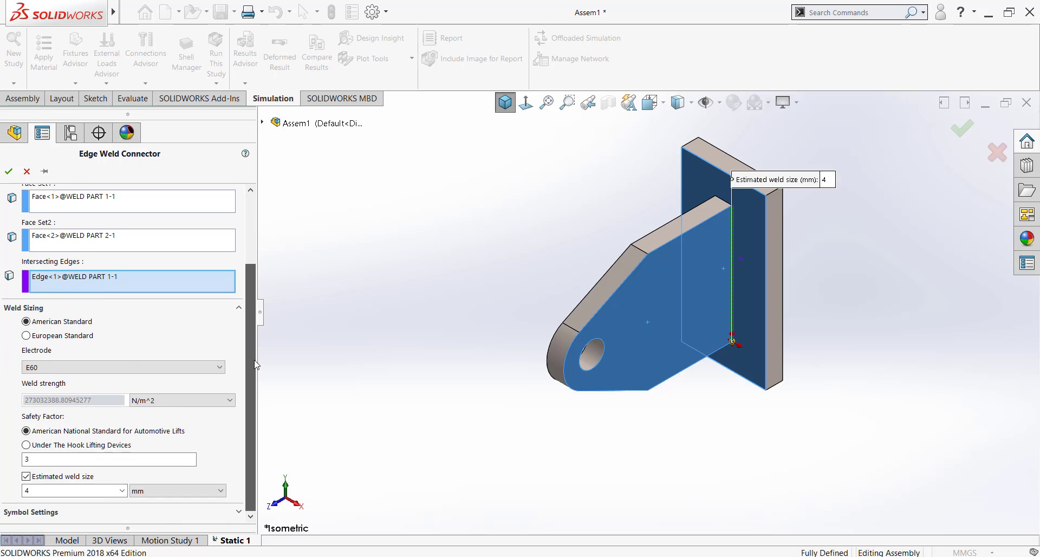
double_click(58, 460)
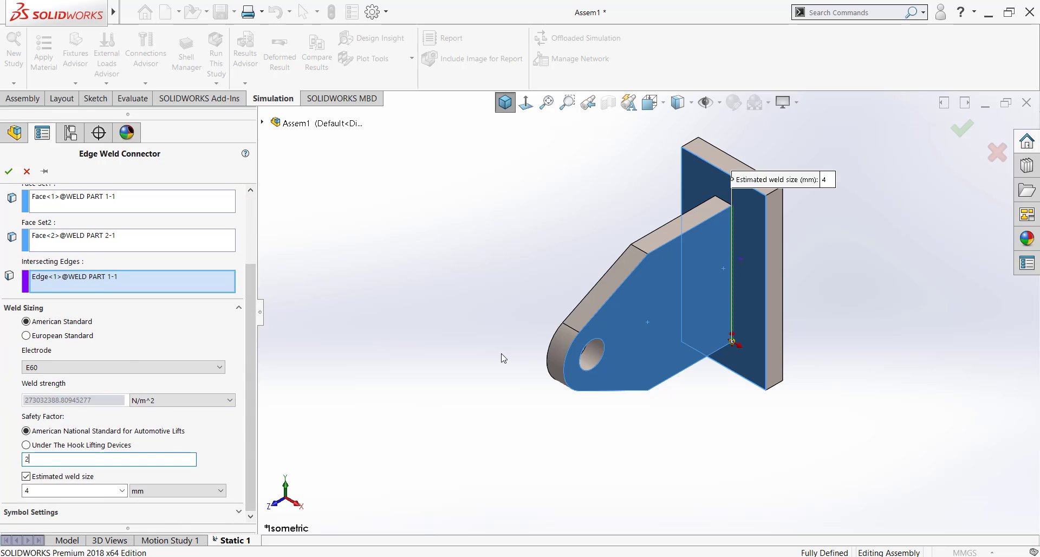
type("2")
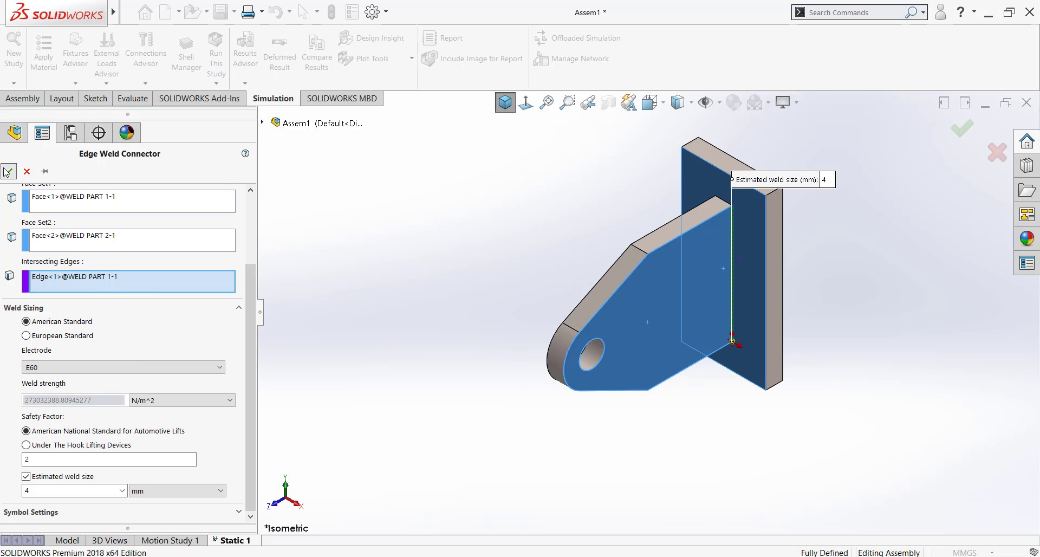
left_click(8, 173)
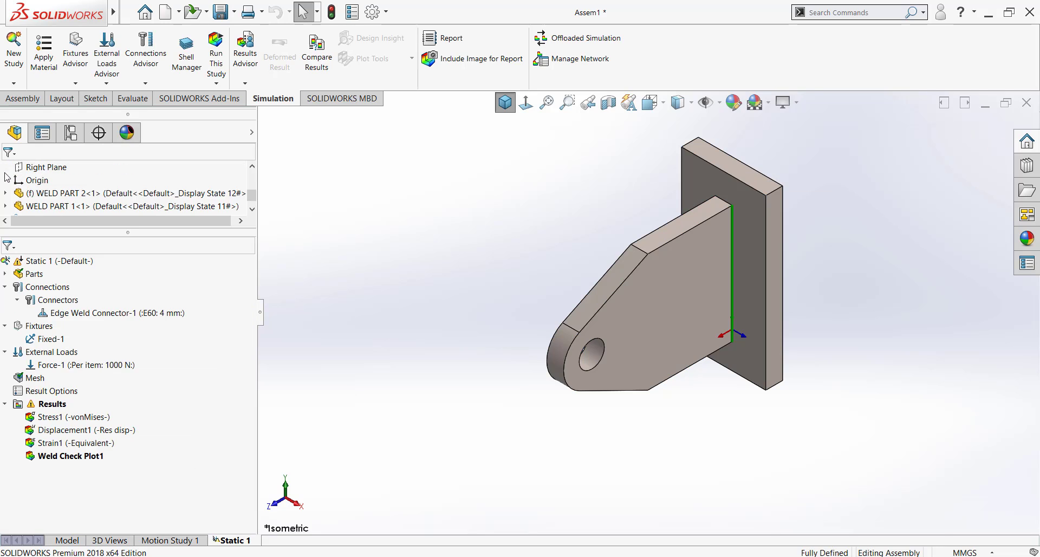
Rerun the static study and show the weld check callout for Edge Weld Connector-1 in the empty area beside the bracket.
left_click(216, 56)
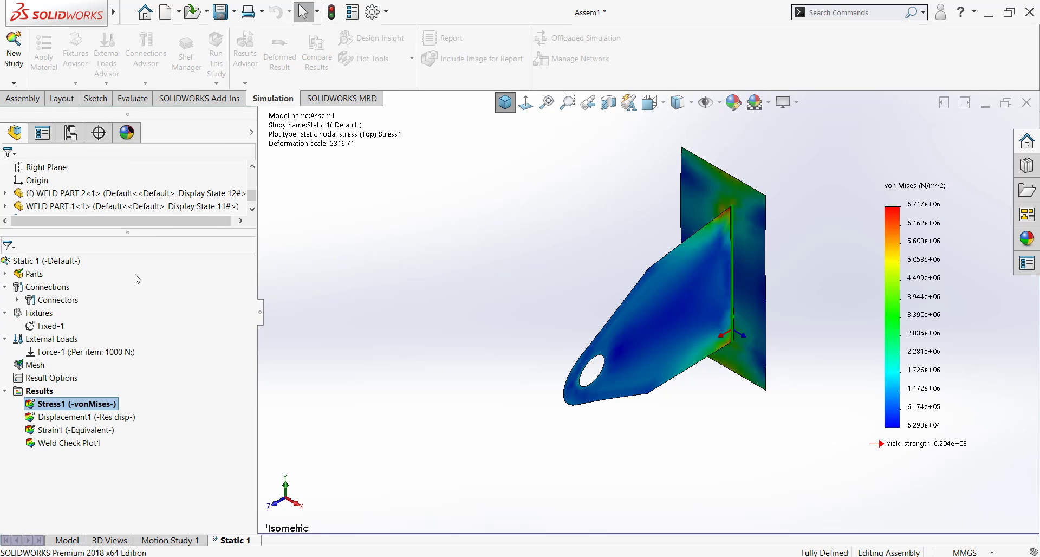
double_click(56, 444)
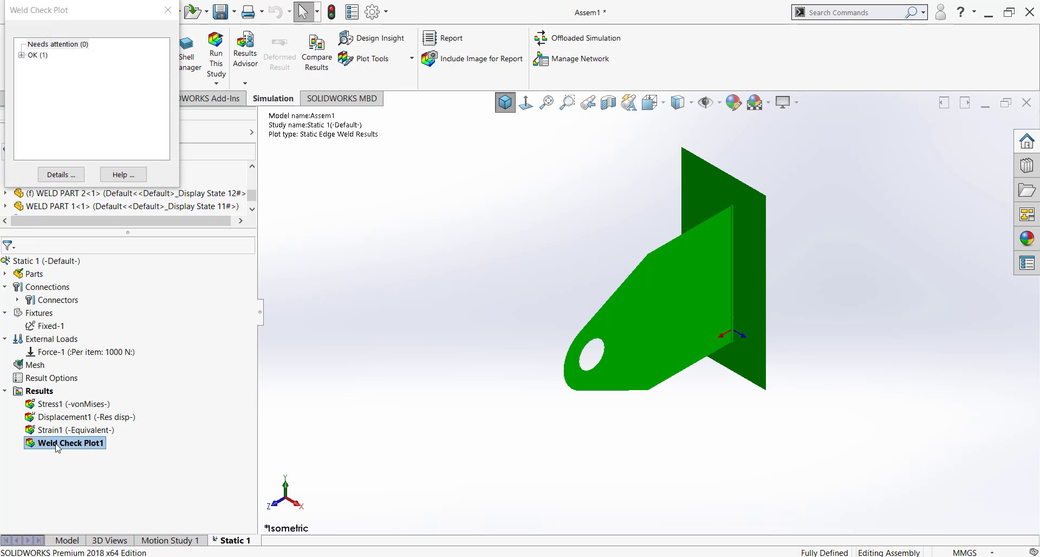
left_click(21, 55)
left_click(76, 66)
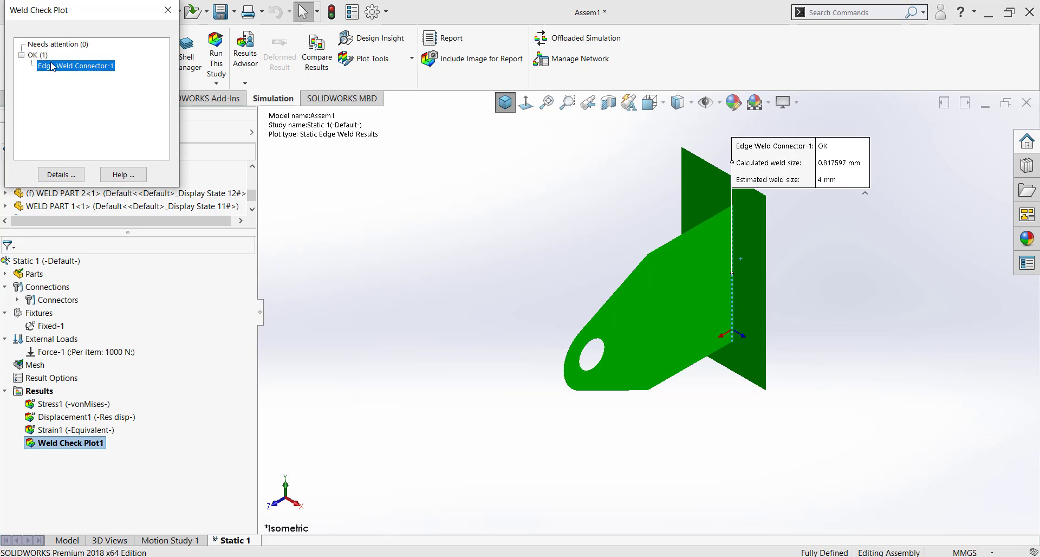
left_click_drag(829, 161, 566, 219)
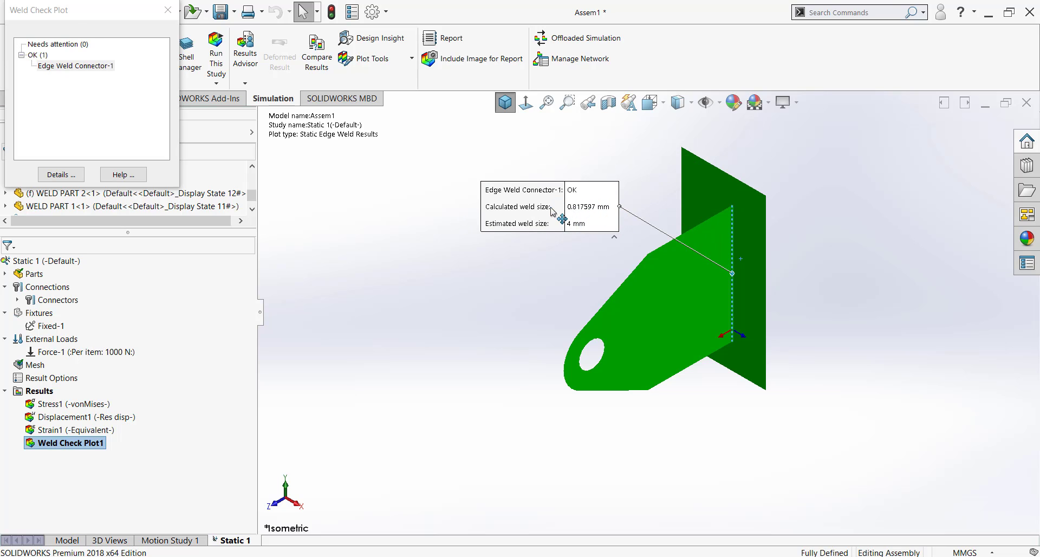
Switch to the weld 3 PDF in Adobe Reader and examine the weld size formula and result for safety factor 2.
key("alt+Tab")
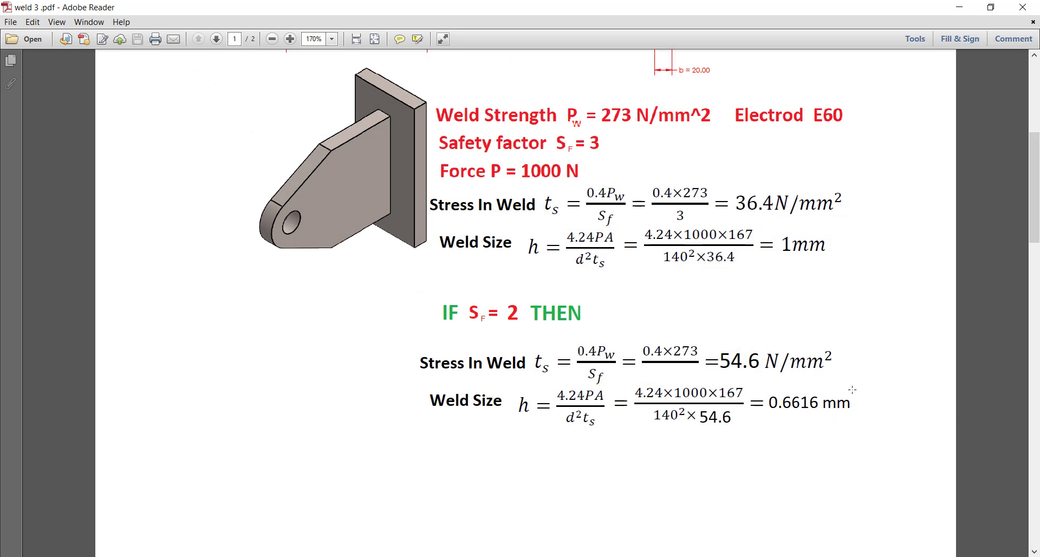
left_click_drag(852, 389, 395, 422)
left_click(399, 377)
left_click_drag(402, 377, 855, 474)
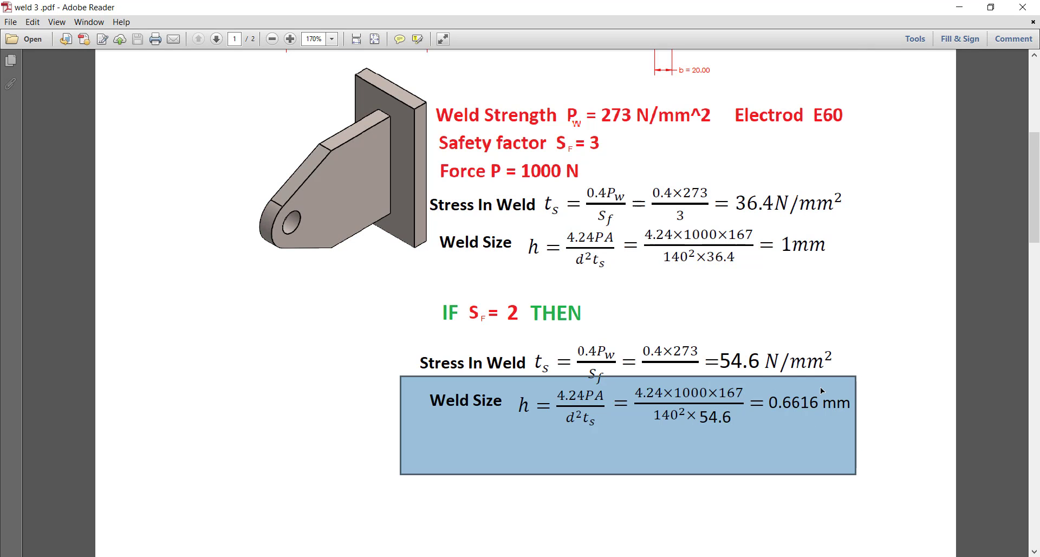
left_click(562, 397)
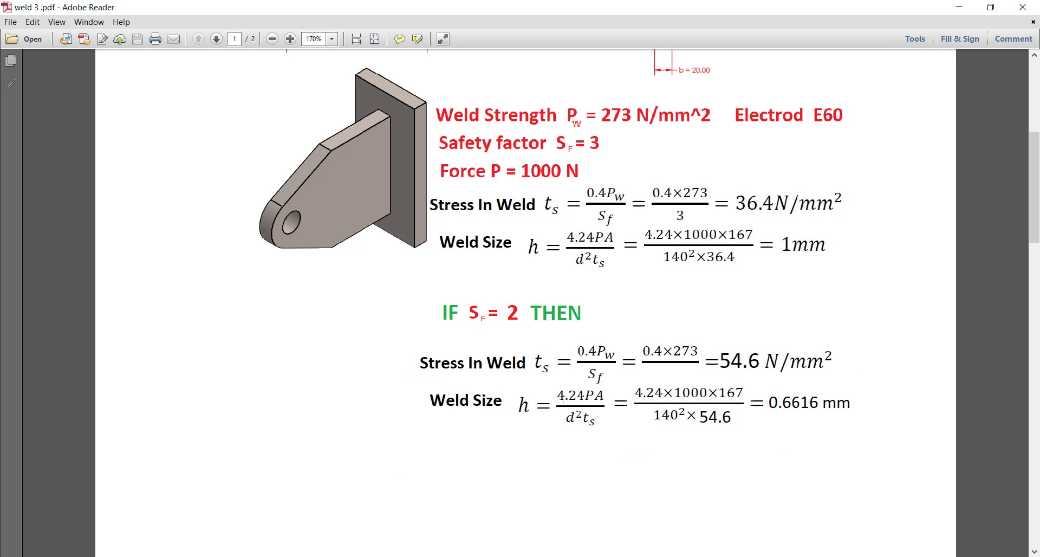
left_click_drag(506, 378, 610, 440)
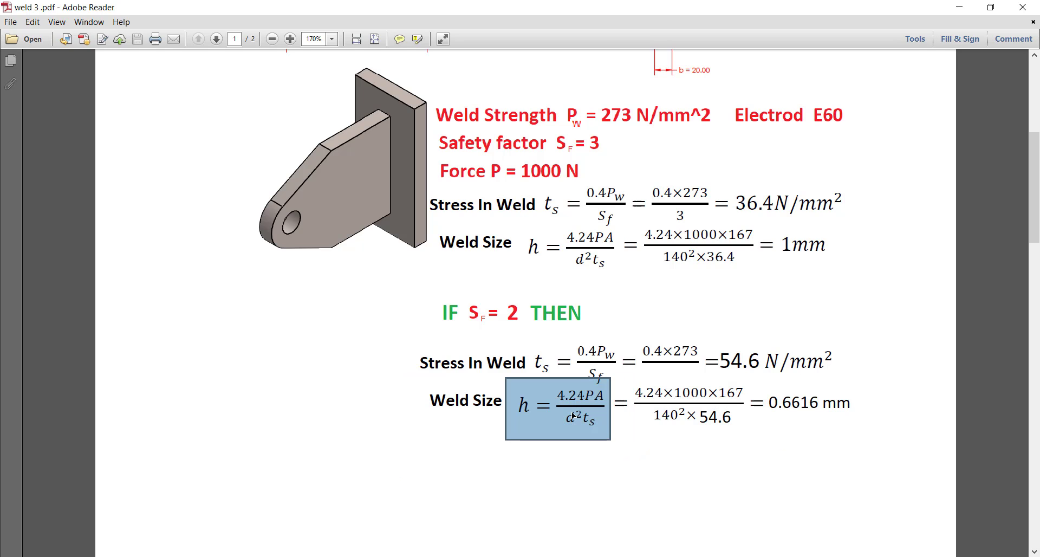
Examine the double fillet weld formula, the vertical plate loading sketch and its force P in the page 2 table.
scroll(666, 404, "down", 15)
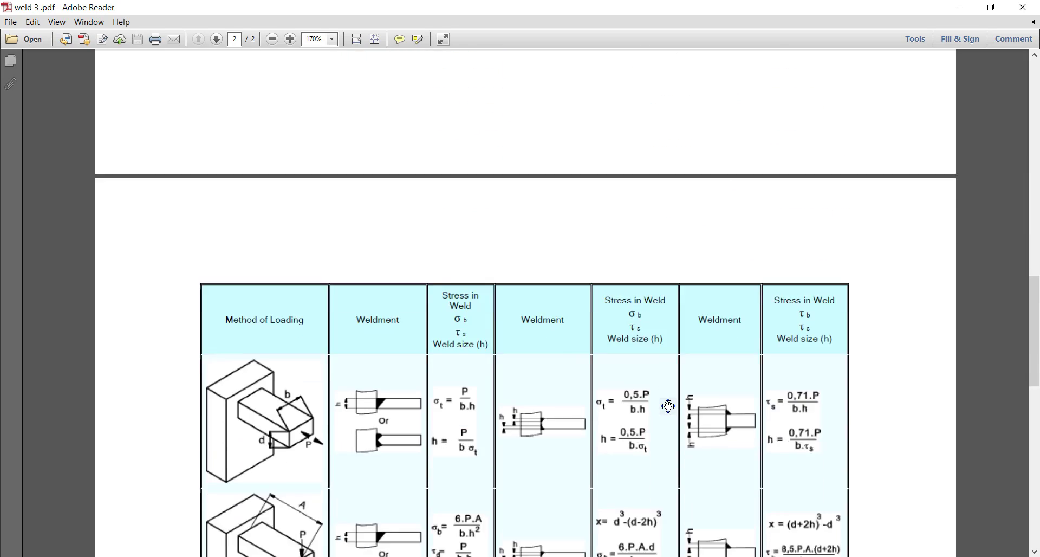
scroll(812, 259, "up", 1)
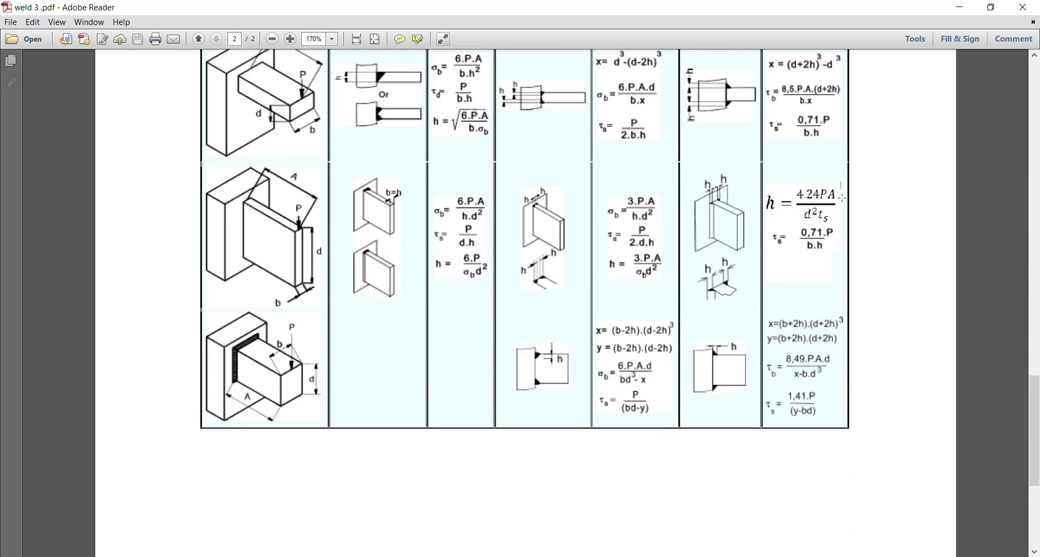
left_click_drag(842, 180, 756, 269)
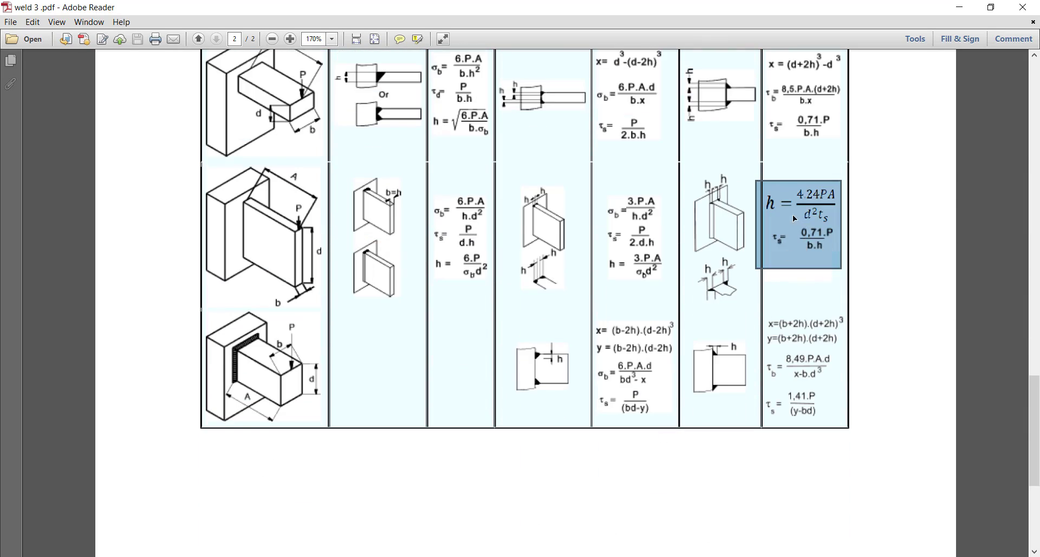
scroll(795, 218, "up", 6)
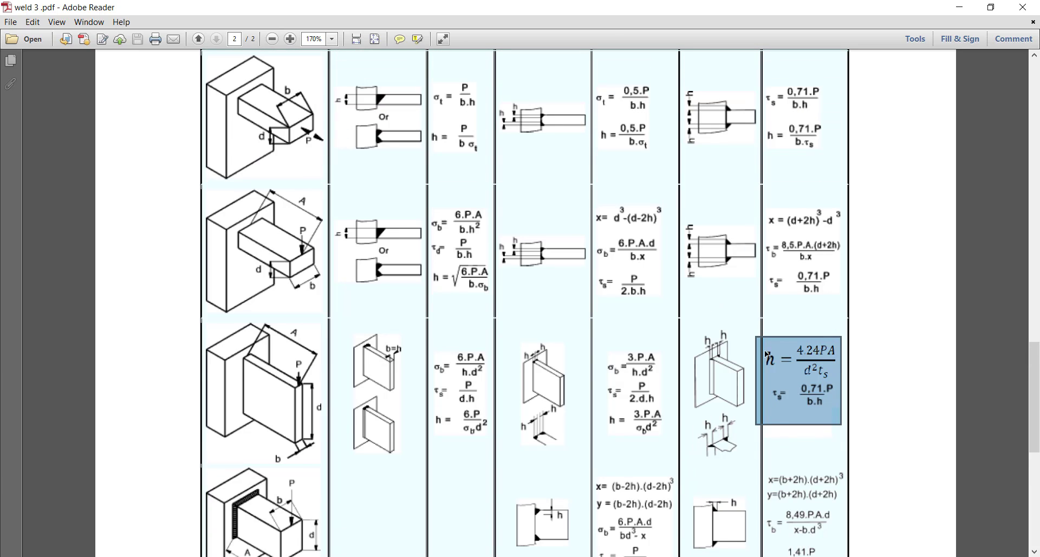
left_click(190, 323)
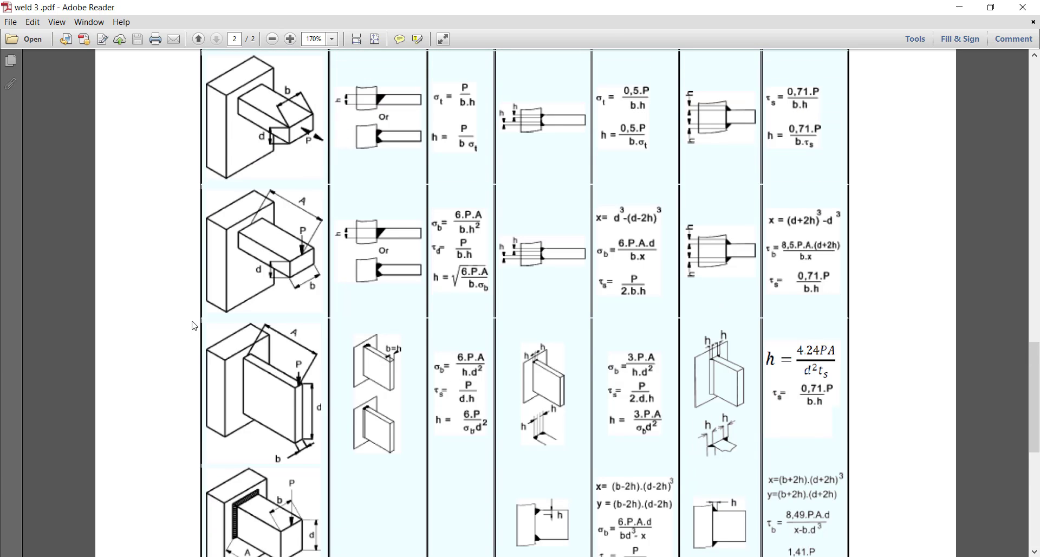
left_click_drag(325, 317, 197, 460)
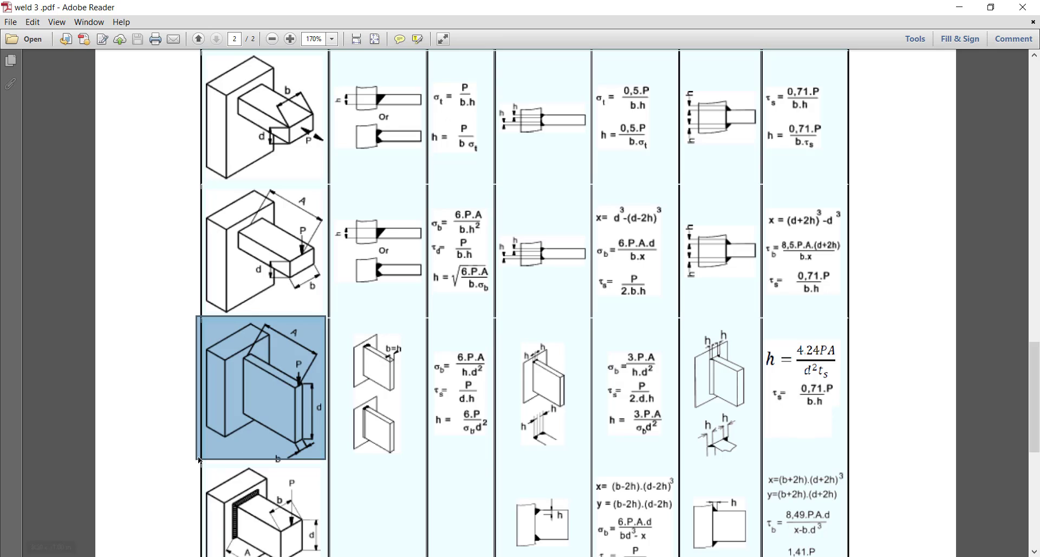
left_click(306, 376)
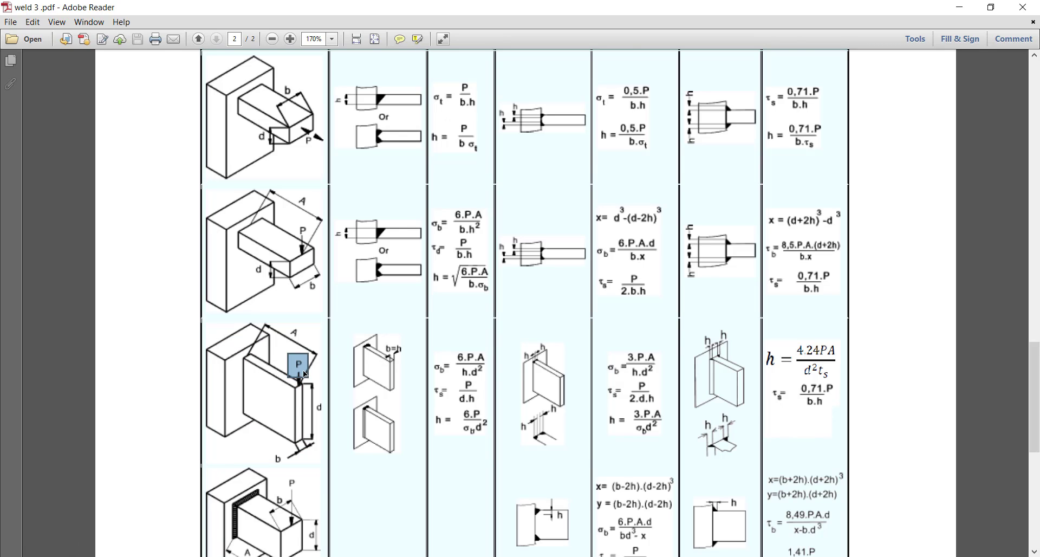
Go back to page 1, examine the force P on the dimensioned bracket drawing, and return to SOLIDWORKS.
scroll(314, 363, "up", 10)
scroll(322, 337, "up", 5)
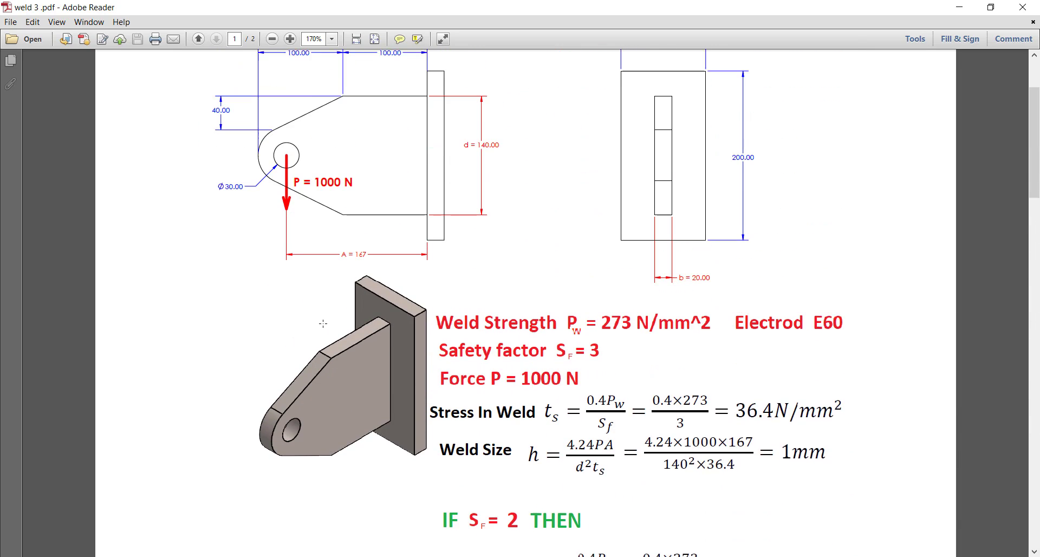
left_click_drag(274, 186, 313, 227)
scroll(394, 254, "up", 3)
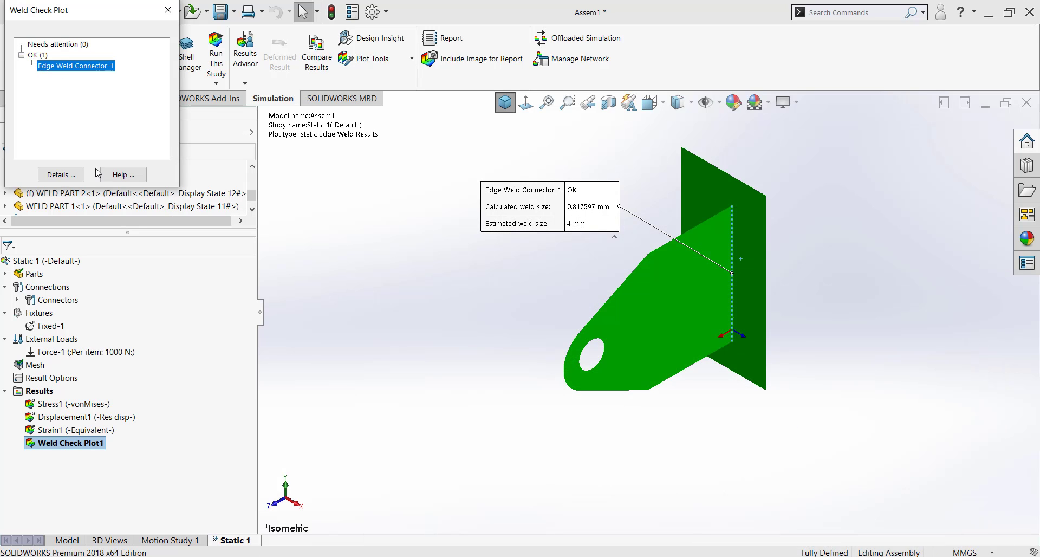
Review the Edge Weld Connector-1 results table and edge-weld size plot for safety factor 2, and close both.
left_click(75, 174)
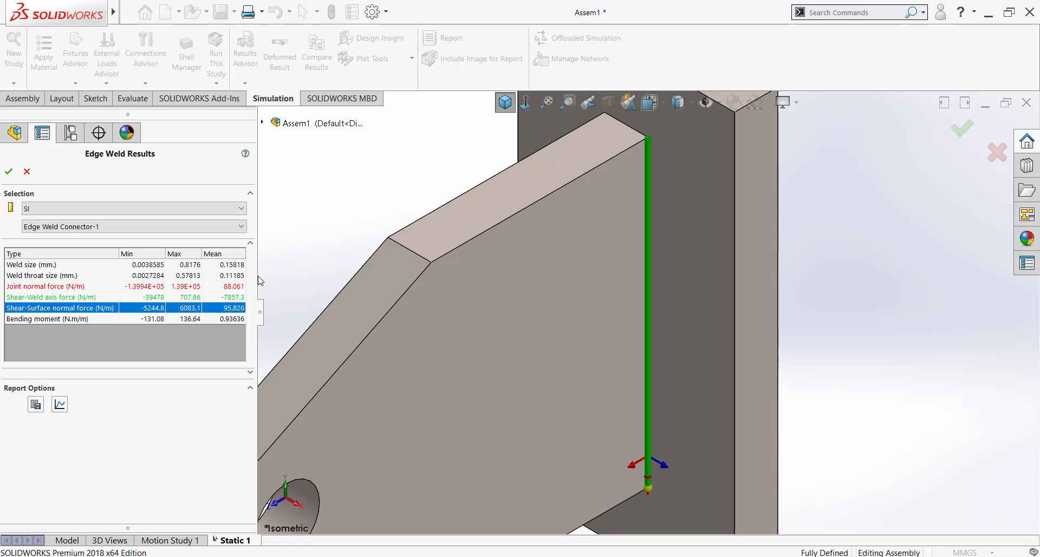
left_click_drag(265, 276, 267, 276)
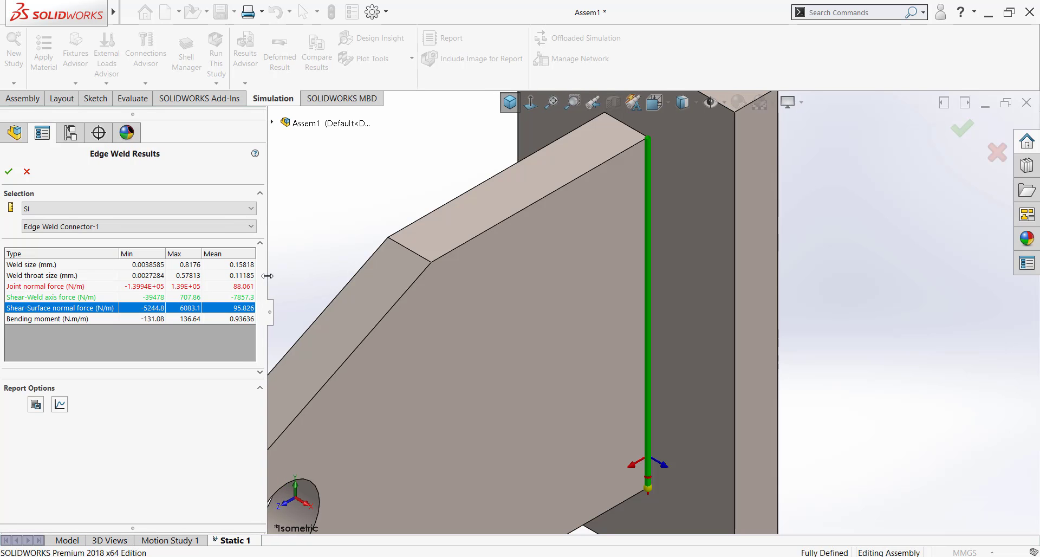
left_click(60, 405)
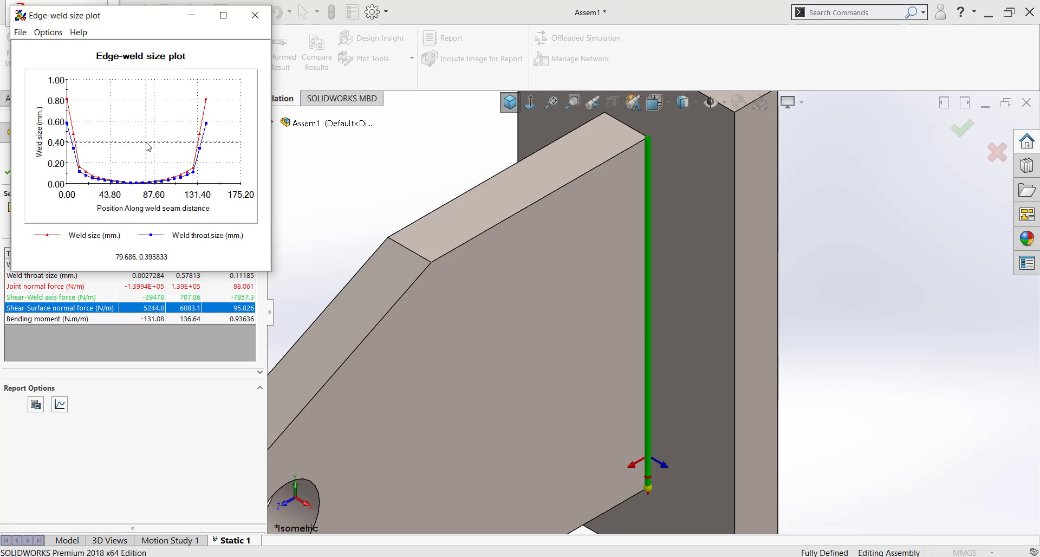
left_click(255, 15)
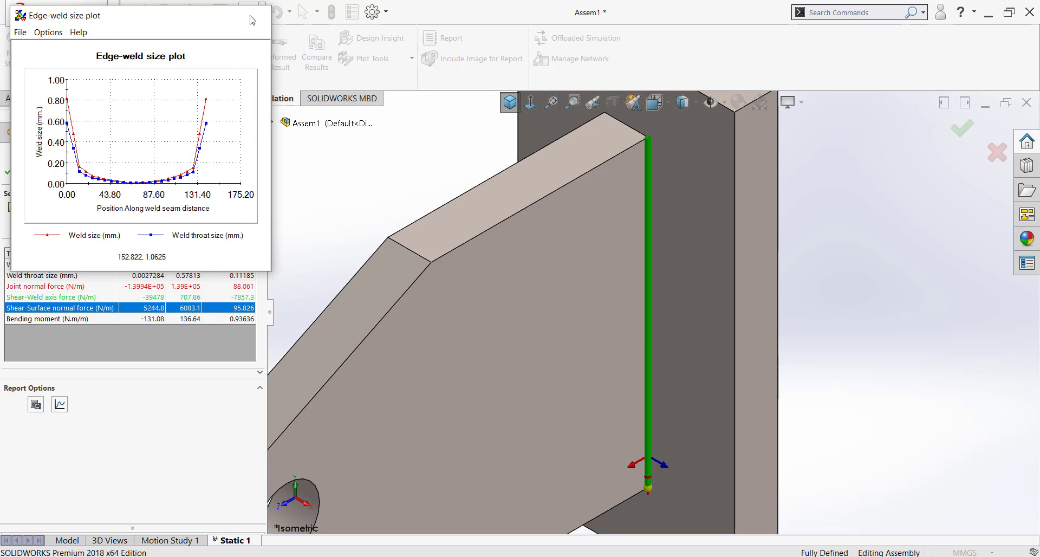
left_click(8, 171)
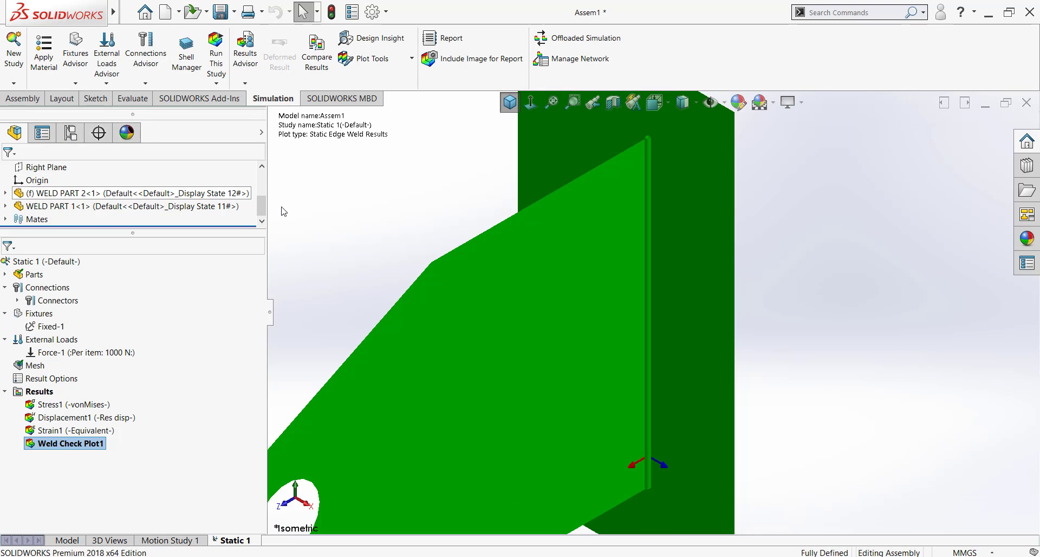
Display the Displacement1 result plot of the bracket assembly in the isometric view.
key("ctrl+7")
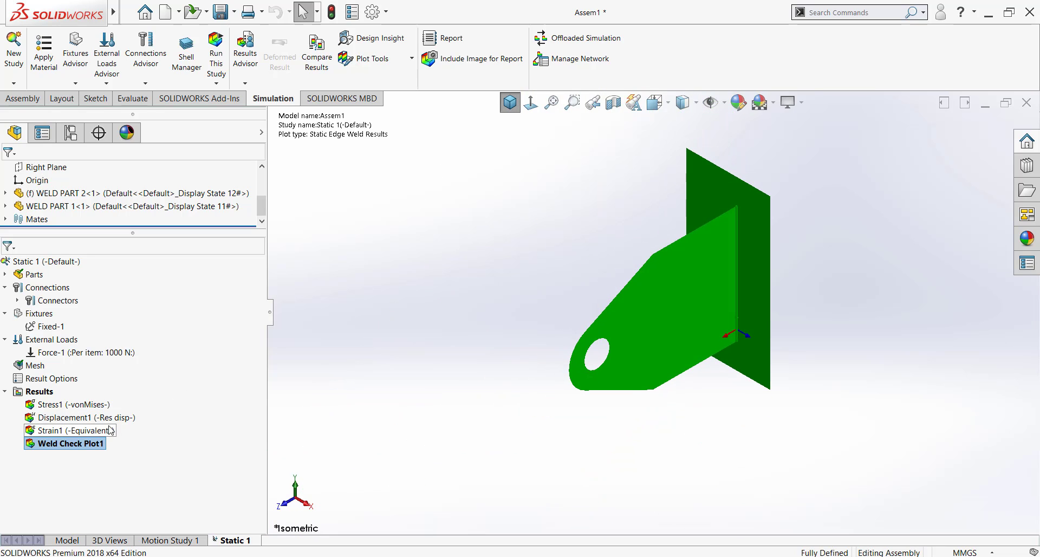
double_click(95, 419)
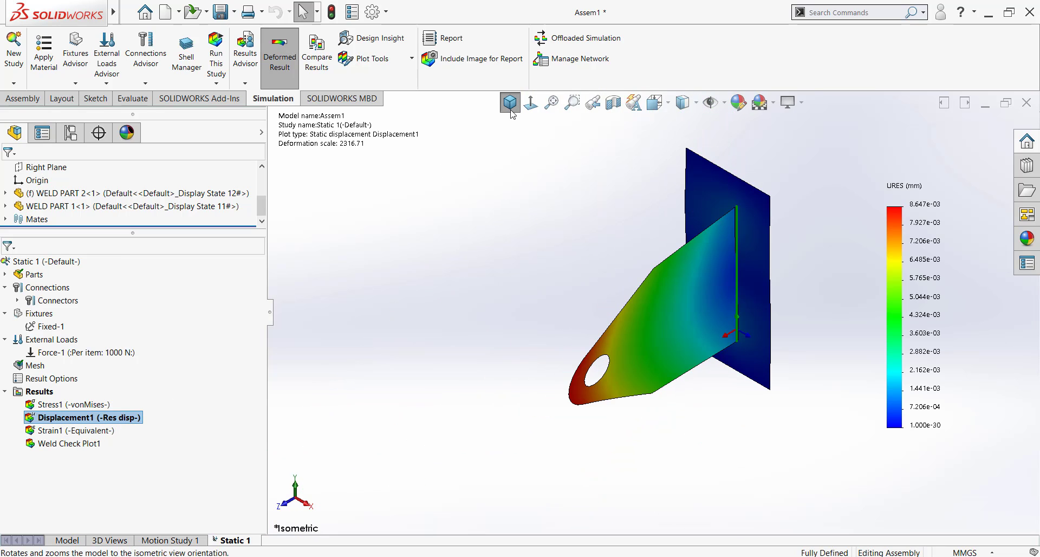